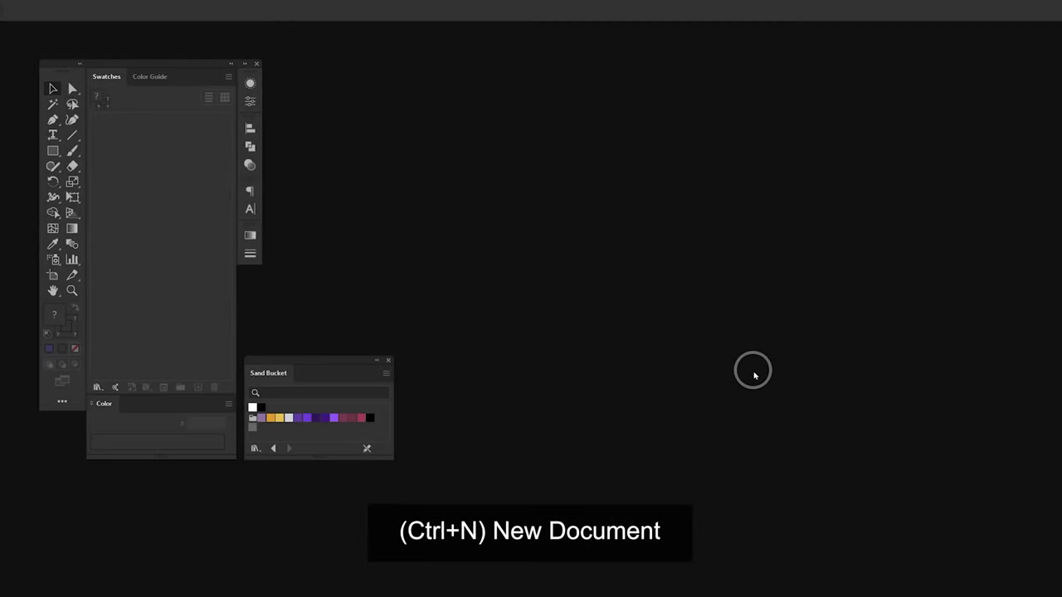
Create a new 1000 × 1000 px document named 'Summer SB 2021'.
{"action": "key", "text": "ctrl+n"}
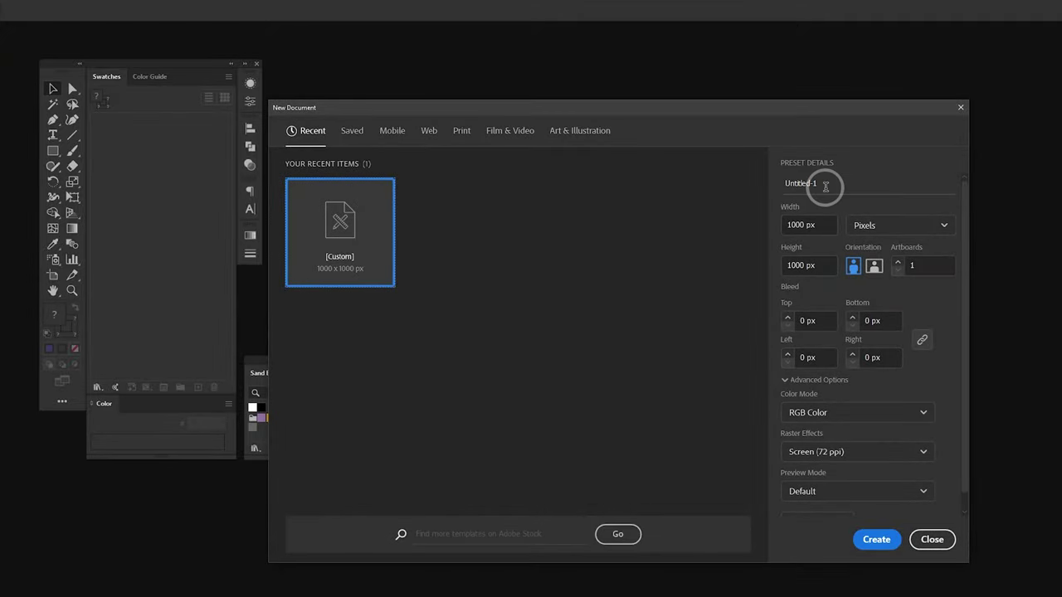
{"action": "left_click_drag", "start_coordinate": [834, 197], "coordinate": [638, 193]}
{"action": "type", "text": "Summer SB 2021"}
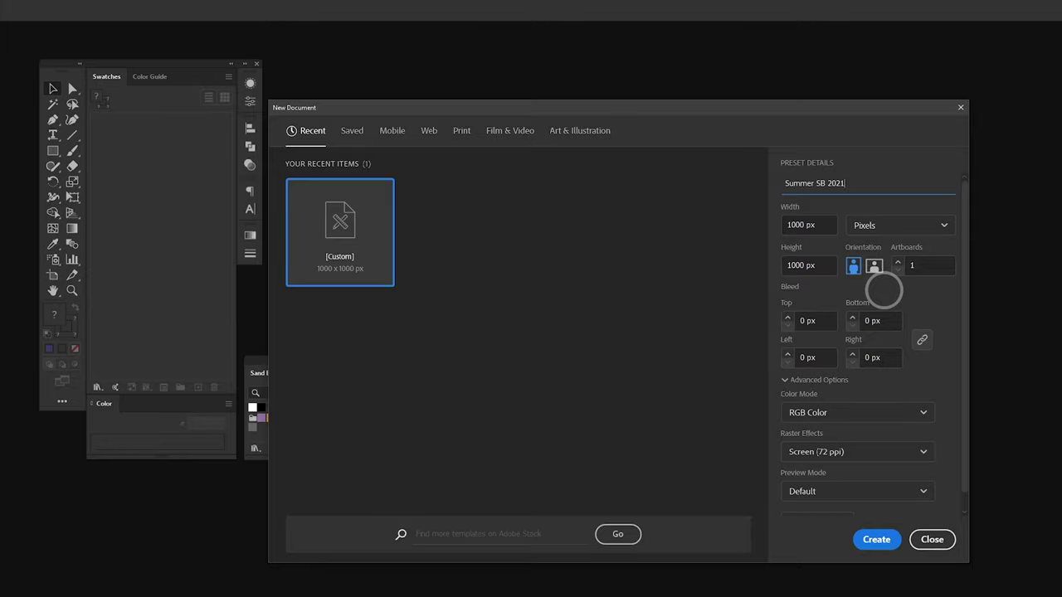
{"action": "left_click", "coordinate": [880, 541]}
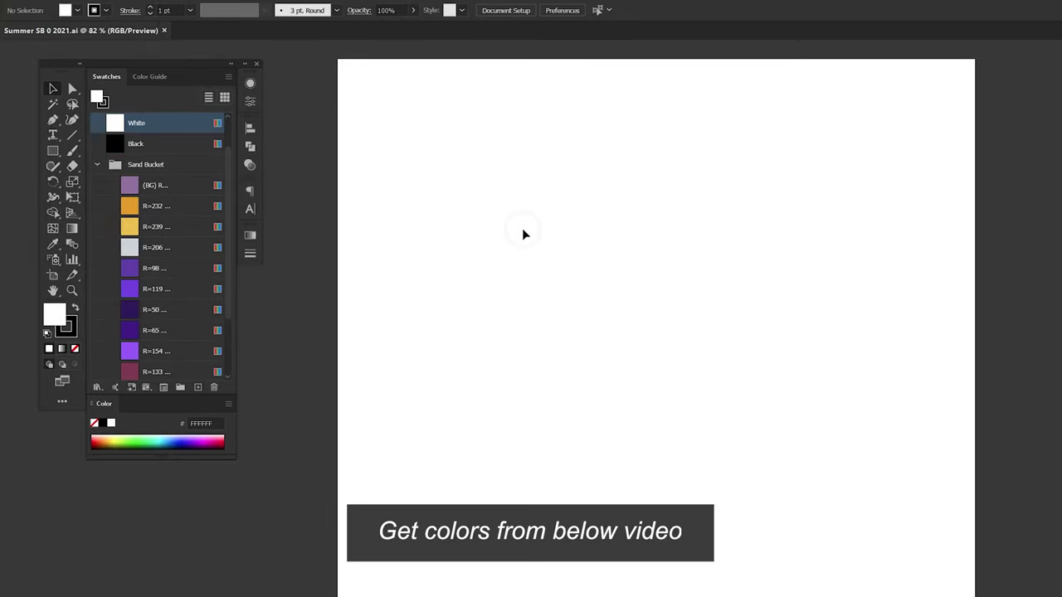
Make a 1000 × 1000 px square centred on the artboard.
{"action": "key", "text": "m"}
{"action": "left_click", "coordinate": [524, 234]}
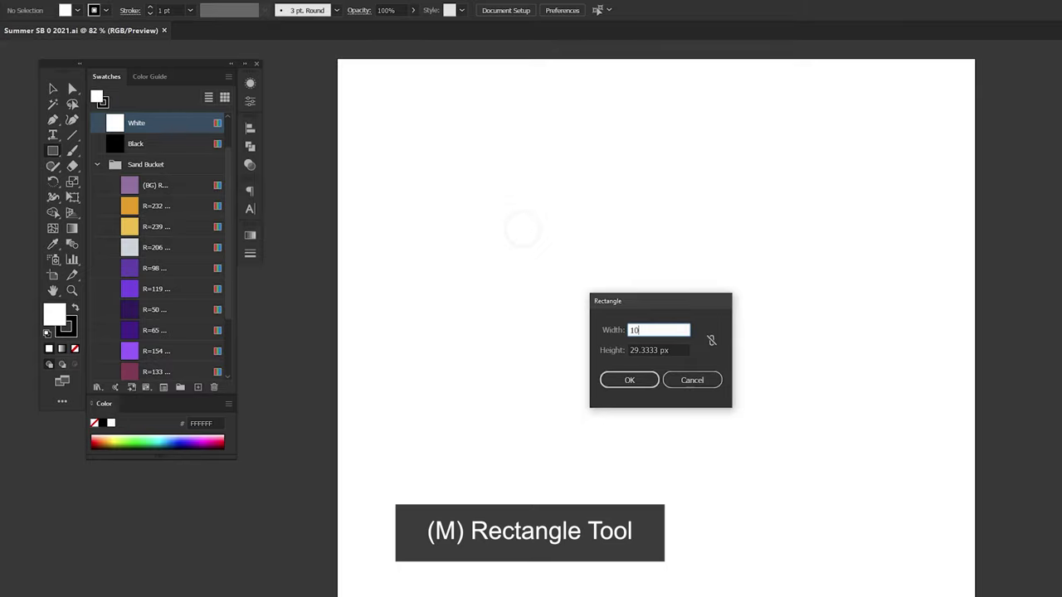
{"action": "type", "text": "00"}
{"action": "key", "text": "Tab"}
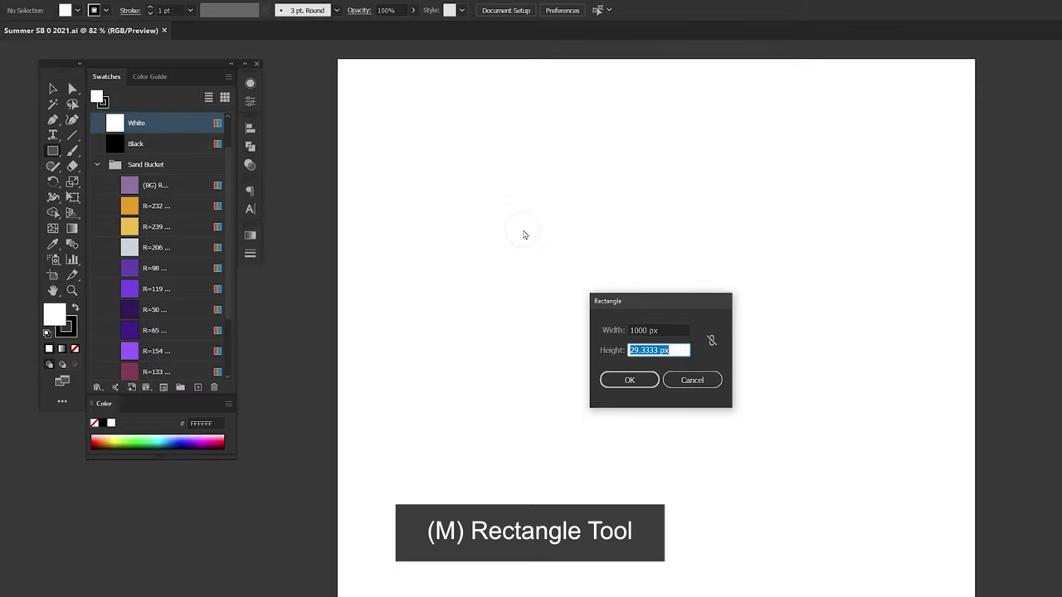
{"action": "key", "text": "Return"}
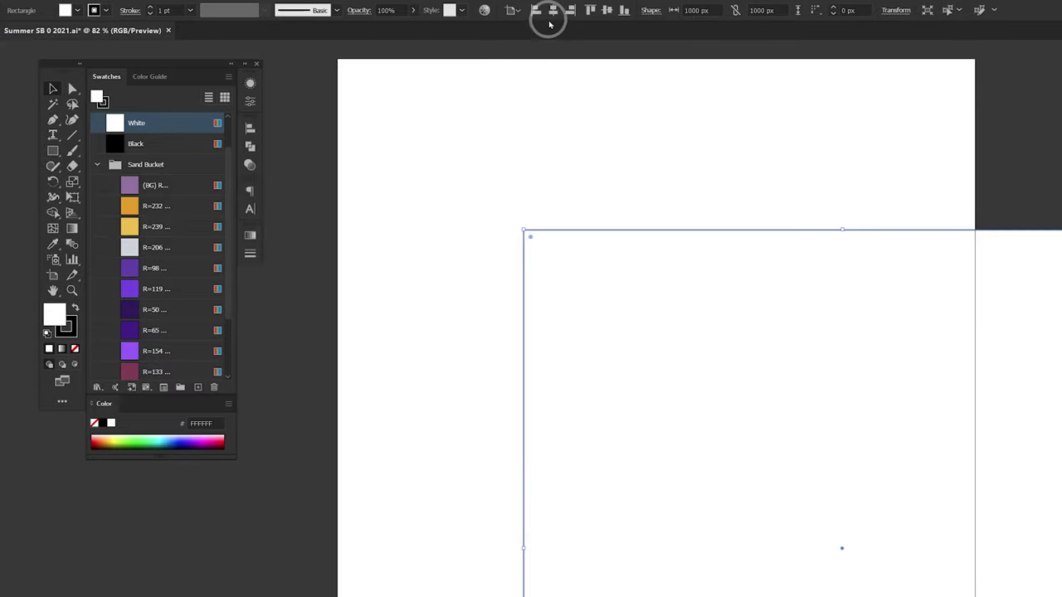
{"action": "left_click", "coordinate": [550, 19]}
{"action": "left_click", "coordinate": [610, 11]}
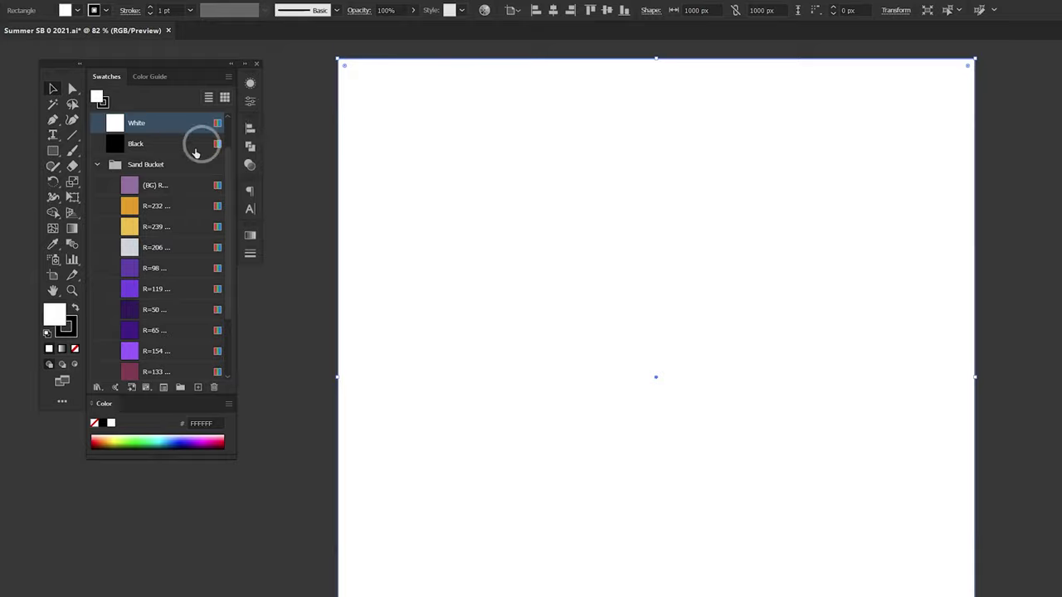
Fill the square with the purple BG swatch, remove its stroke, and lock it.
{"action": "left_click", "coordinate": [165, 191]}
{"action": "left_click", "coordinate": [67, 326]}
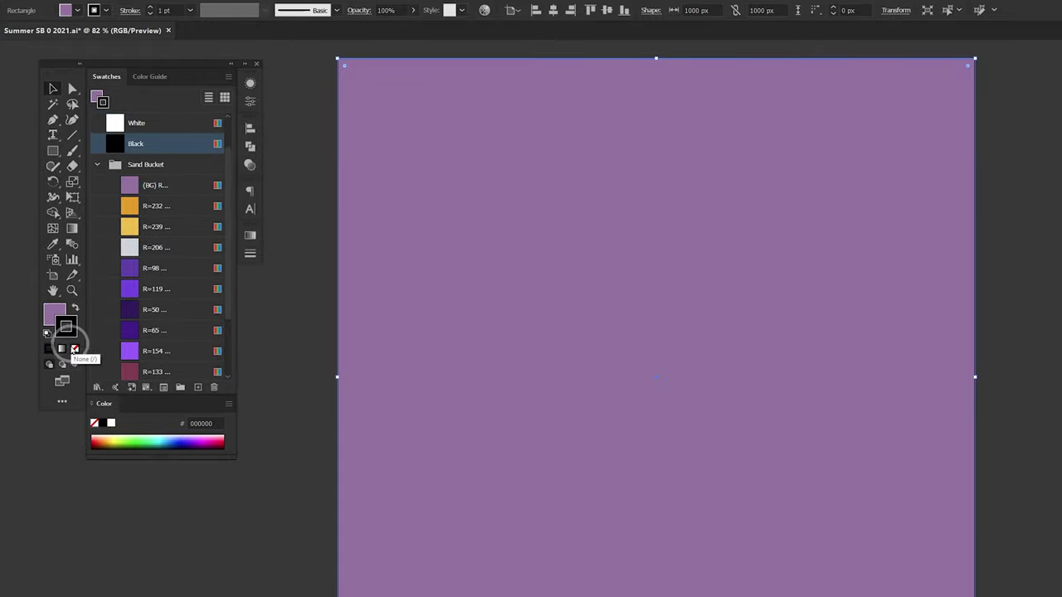
{"action": "left_click", "coordinate": [75, 349]}
{"action": "left_click", "coordinate": [110, 6]}
{"action": "mouse_move", "coordinate": [121, 80]}
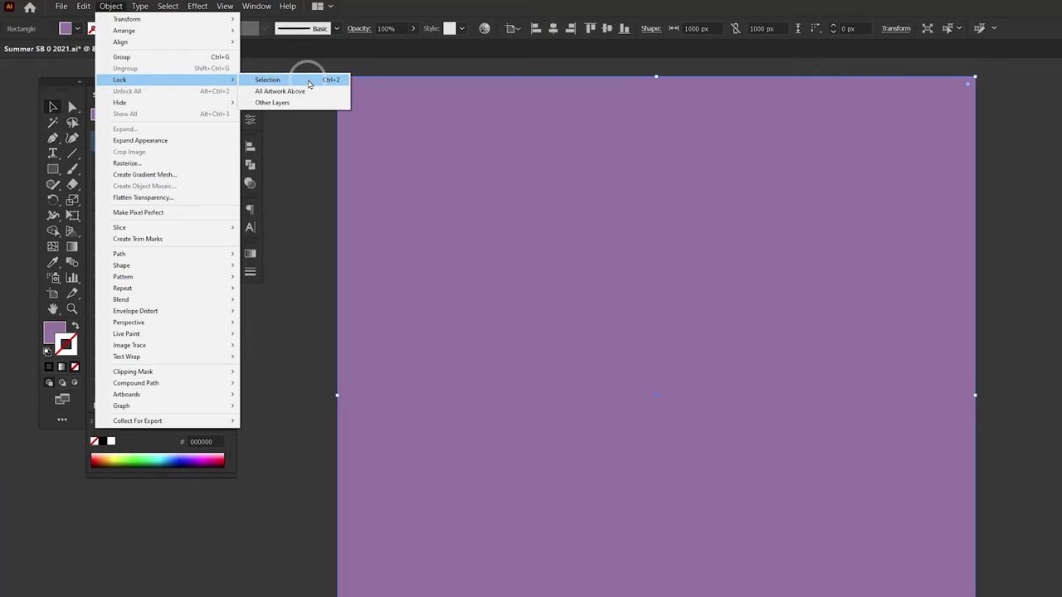
{"action": "left_click", "coordinate": [309, 84]}
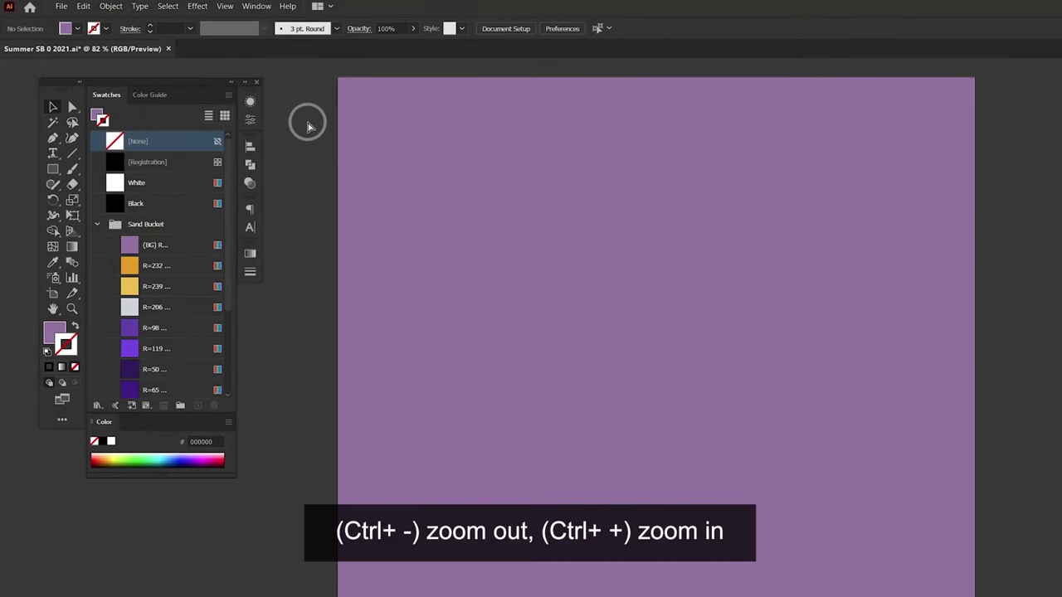
Draw a wide vivid-purple rectangle for the bucket, then reposition and narrow it.
{"action": "key", "text": "ctrl+minus"}
{"action": "key", "text": "ctrl+minus"}
{"action": "scroll", "coordinate": [507, 287], "scroll_direction": "left", "scroll_amount": 3}
{"action": "scroll", "coordinate": [493, 299], "scroll_direction": "left", "scroll_amount": 3}
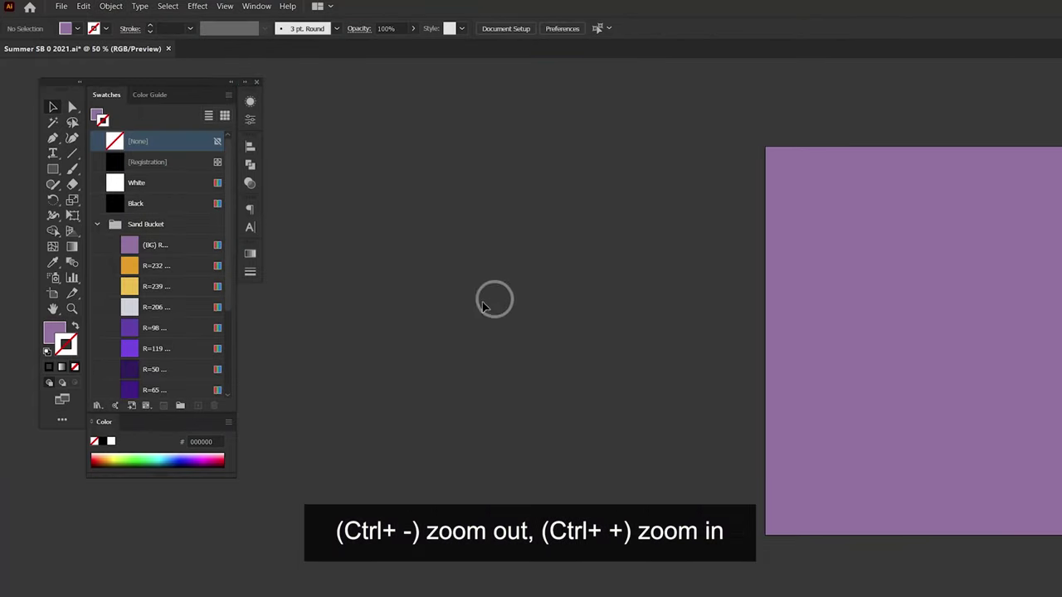
{"action": "key", "text": "x"}
{"action": "left_click", "coordinate": [166, 348]}
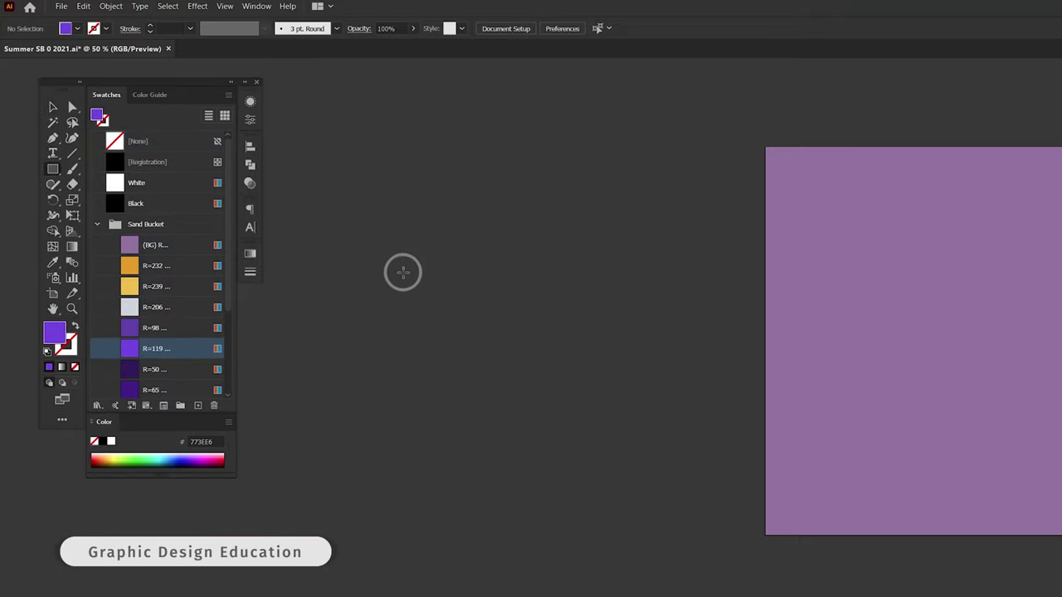
{"action": "scroll", "coordinate": [402, 272], "scroll_direction": "up", "scroll_amount": 2}
{"action": "mouse_move", "coordinate": [412, 131]}
{"action": "left_mouse_down"}
{"action": "mouse_move", "coordinate": [843, 255]}
{"action": "mouse_move", "coordinate": [917, 253]}
{"action": "left_mouse_up"}
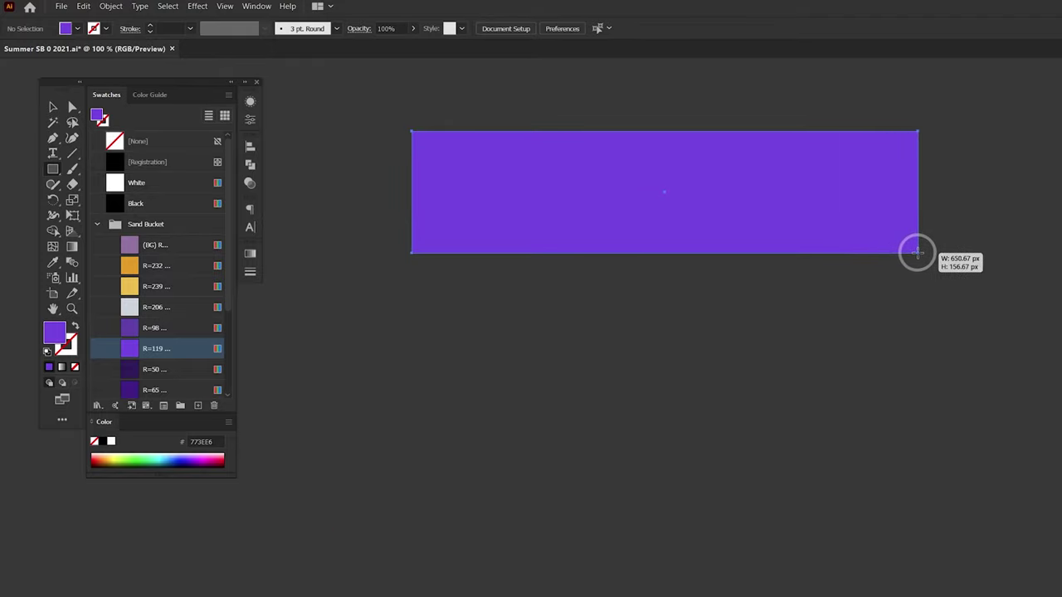
{"action": "key", "text": "v"}
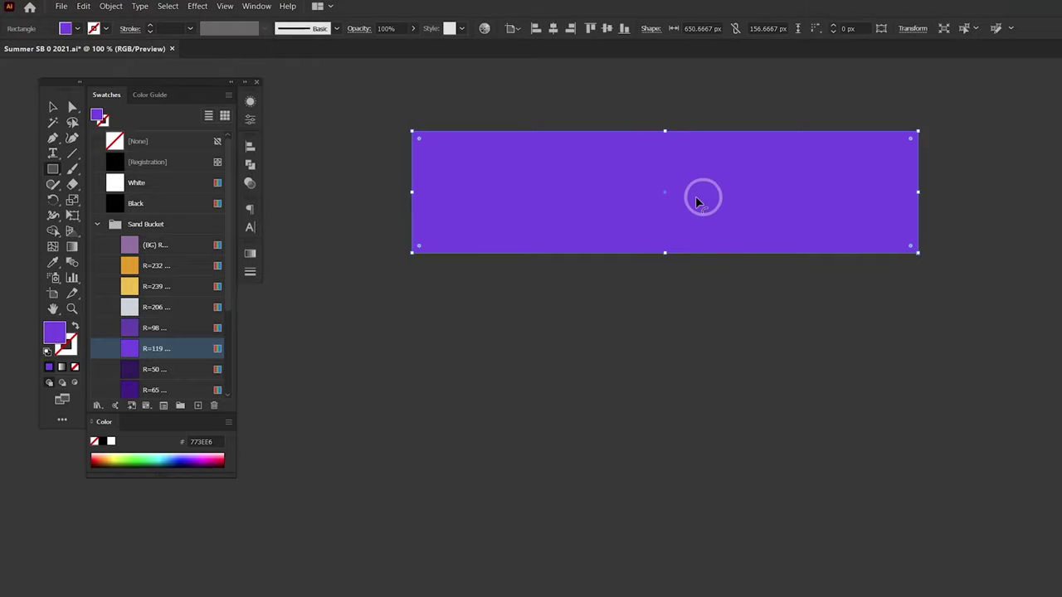
{"action": "left_click_drag", "start_coordinate": [628, 217], "coordinate": [571, 273]}
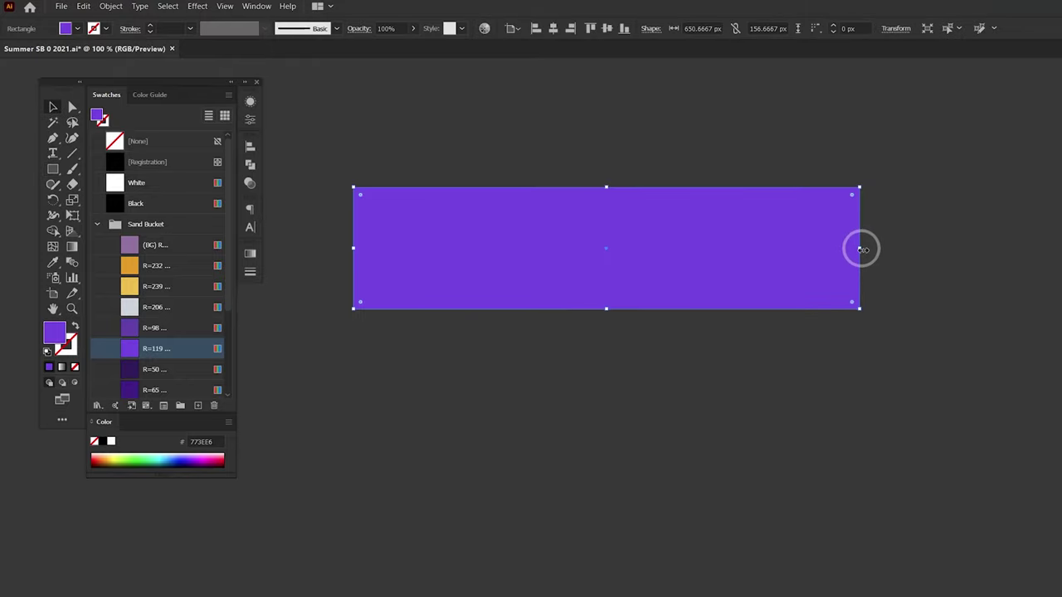
{"action": "left_click_drag", "start_coordinate": [862, 249], "coordinate": [834, 249]}
Bend the rectangle's bottom and top edges downward with the Anchor Point tool.
{"action": "key", "text": "shift+c"}
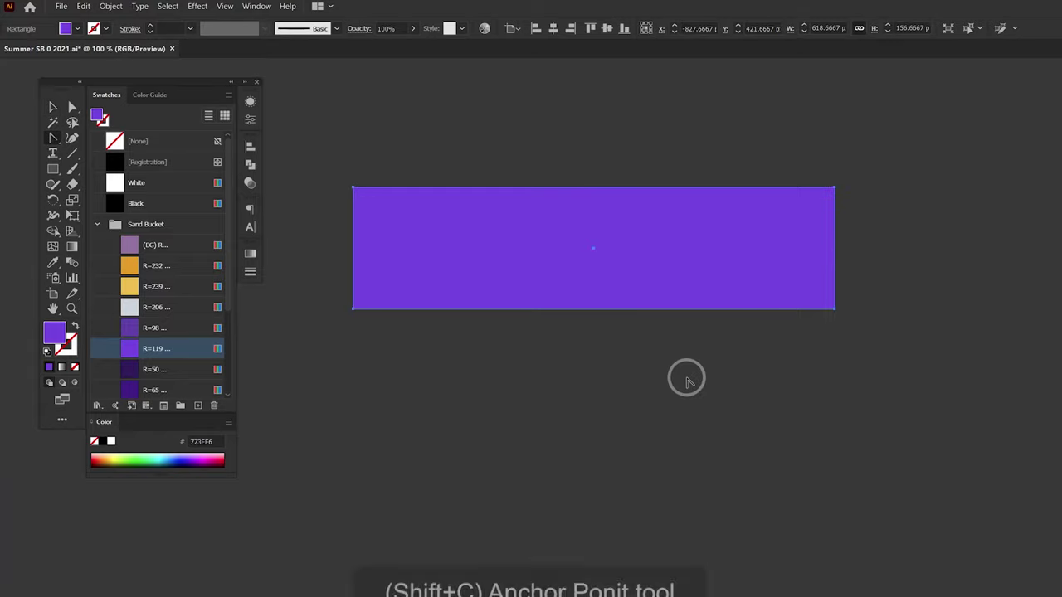
{"action": "left_click", "coordinate": [53, 139]}
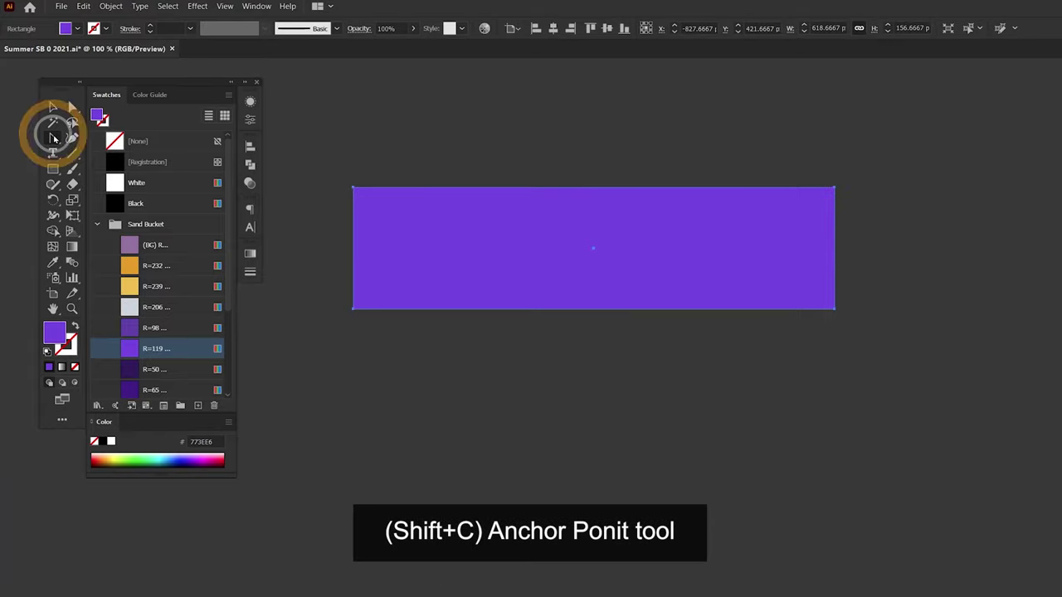
{"action": "left_click_drag", "start_coordinate": [53, 139], "coordinate": [148, 187]}
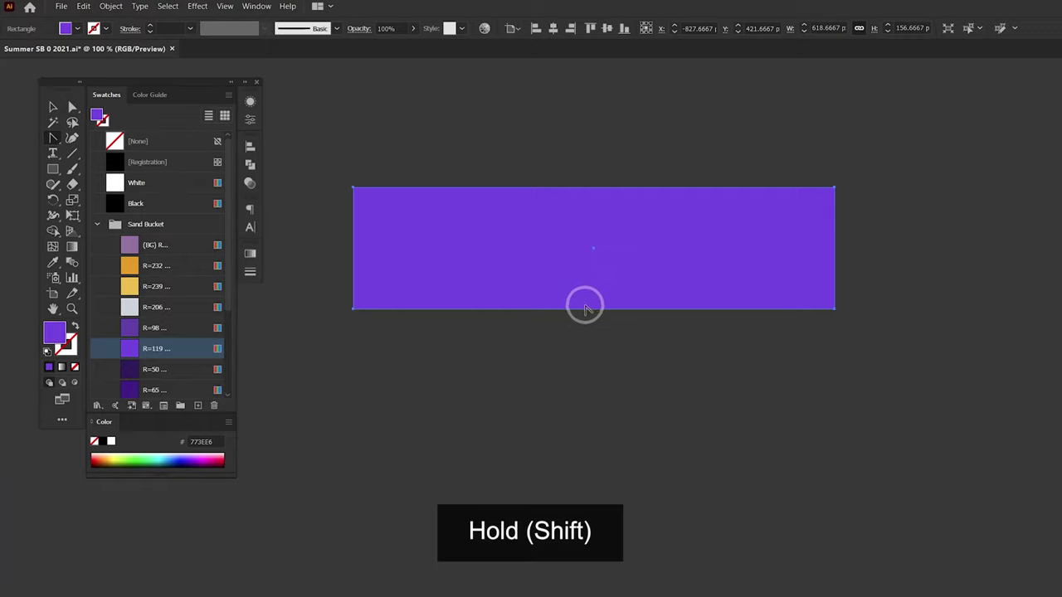
{"action": "left_click_drag", "start_coordinate": [593, 309], "coordinate": [596, 349]}
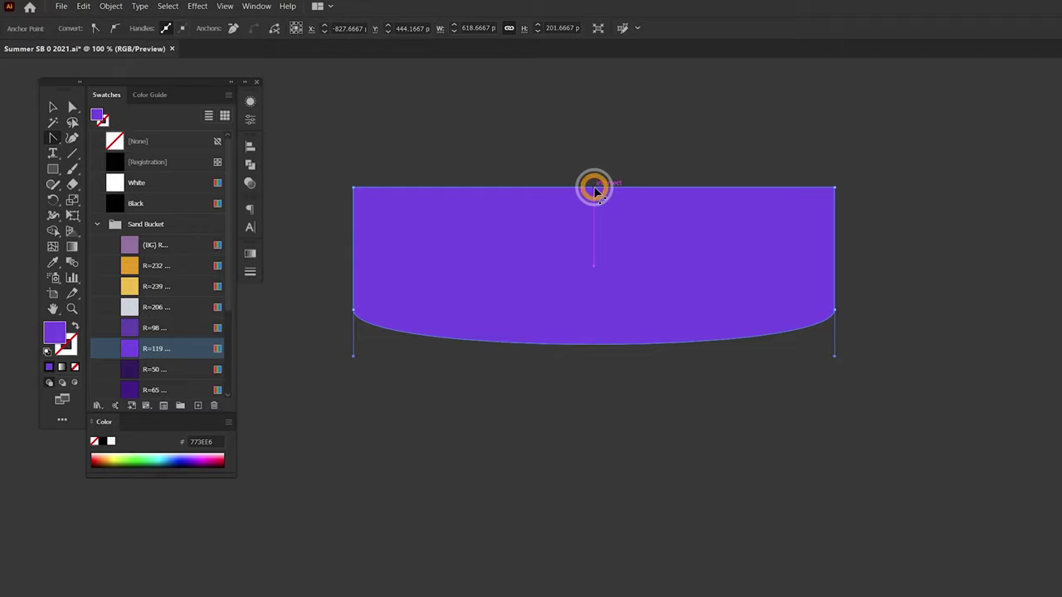
{"action": "left_click_drag", "start_coordinate": [594, 190], "coordinate": [593, 217]}
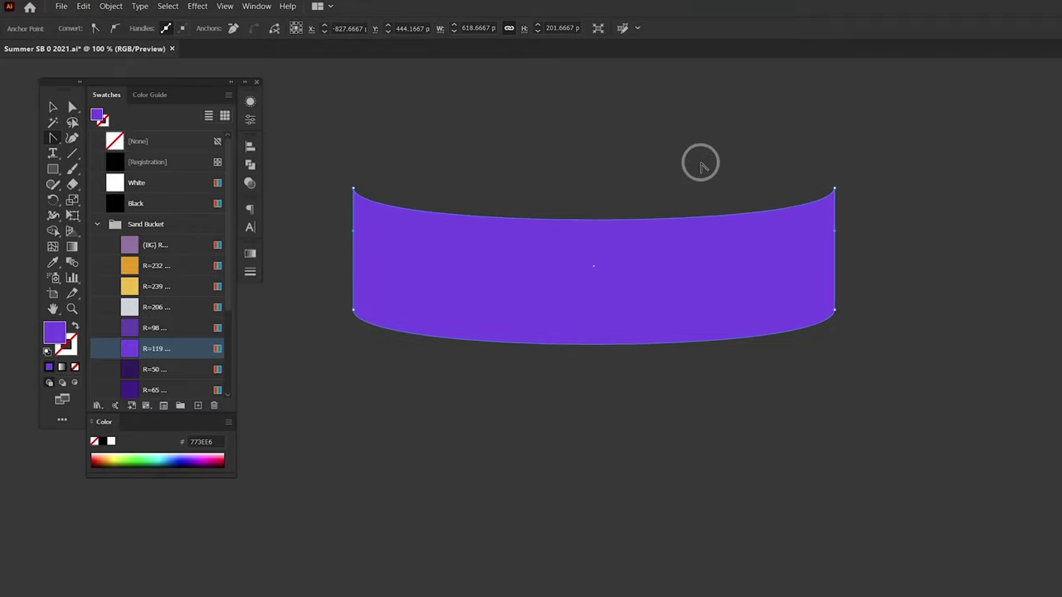
{"action": "key", "text": "v"}
{"action": "left_click_drag", "start_coordinate": [439, 206], "coordinate": [498, 224]}
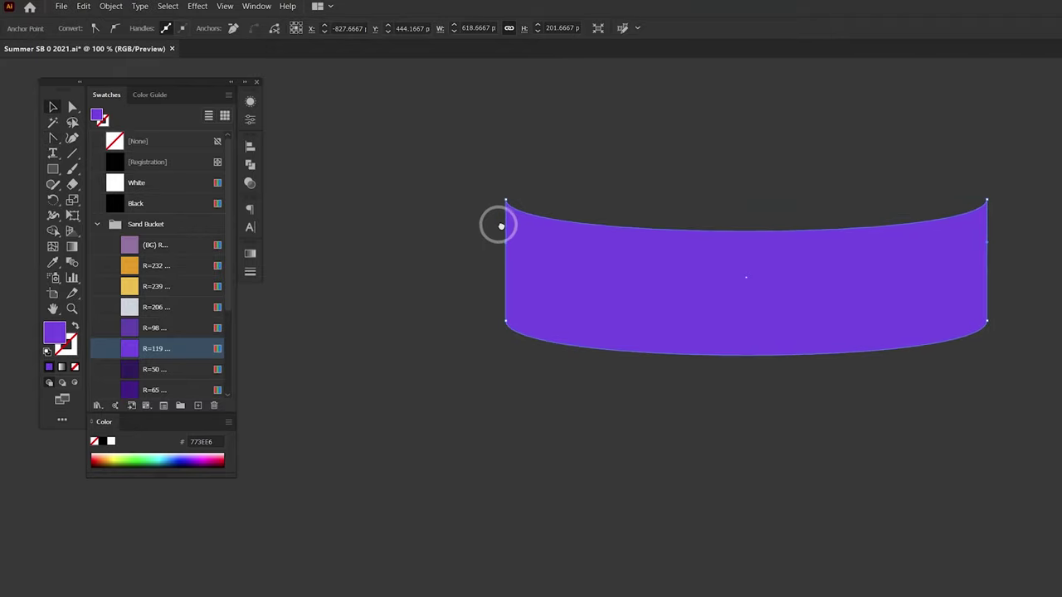
Apply a linear gradient to the band, vivid purple on the left to R=65 deep violet on the right.
{"action": "left_click", "coordinate": [250, 255]}
{"action": "left_click", "coordinate": [291, 359]}
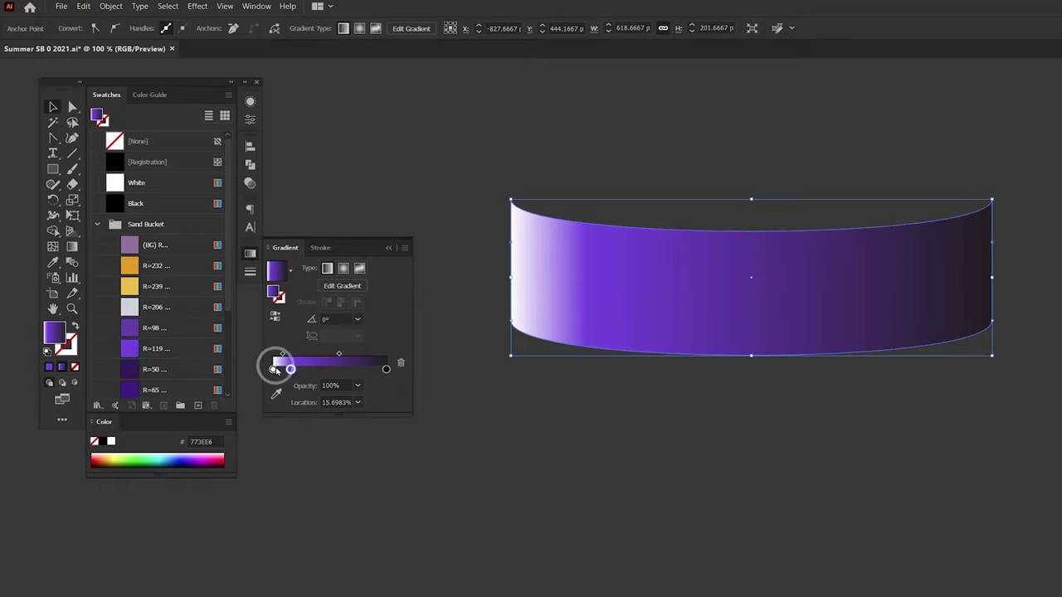
{"action": "left_click", "coordinate": [276, 368]}
{"action": "scroll", "coordinate": [173, 374], "scroll_direction": "down", "scroll_amount": 3}
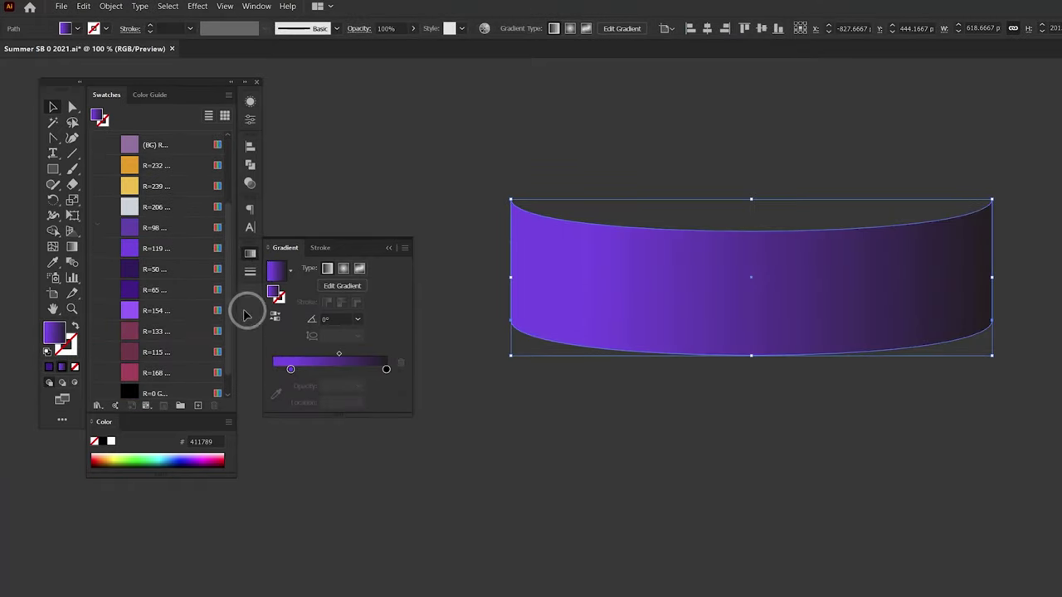
{"action": "left_click_drag", "start_coordinate": [175, 293], "coordinate": [386, 371]}
{"action": "left_click_drag", "start_coordinate": [290, 371], "coordinate": [262, 374]}
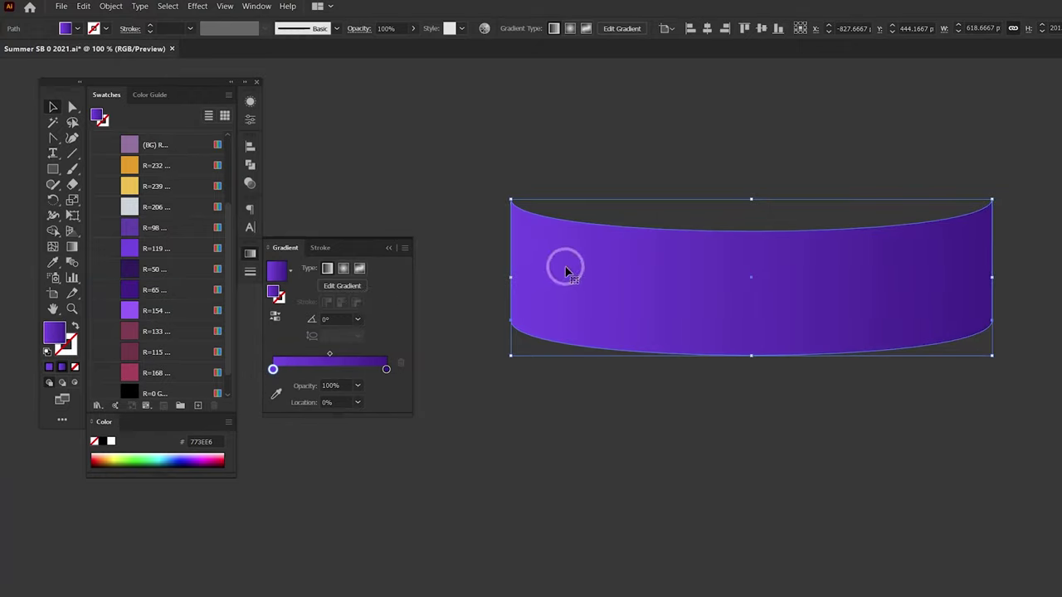
{"action": "left_click", "coordinate": [663, 177]}
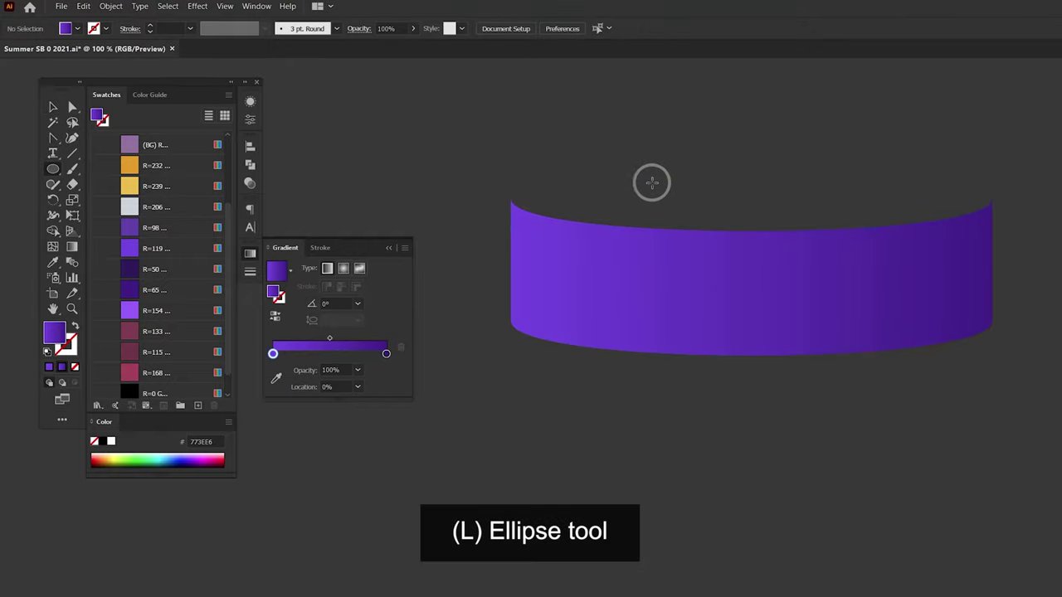
Draw a light-purple ellipse across the band's top and stretch it taller.
{"action": "left_click", "coordinate": [156, 311]}
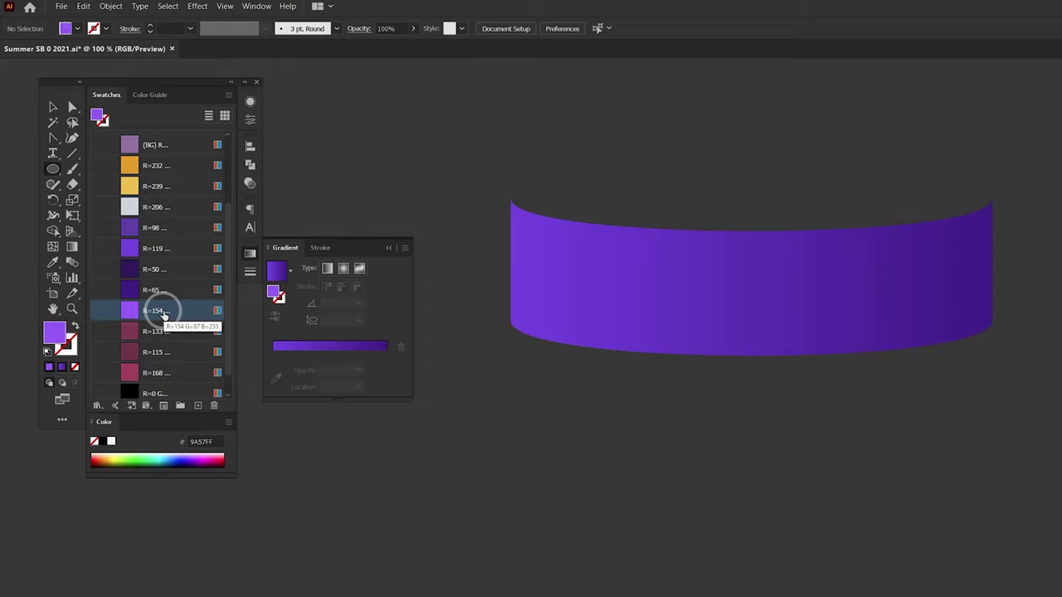
{"action": "scroll", "coordinate": [420, 177], "scroll_direction": "up", "scroll_amount": 1, "text": "alt"}
{"action": "scroll", "coordinate": [427, 173], "scroll_direction": "up", "scroll_amount": 3}
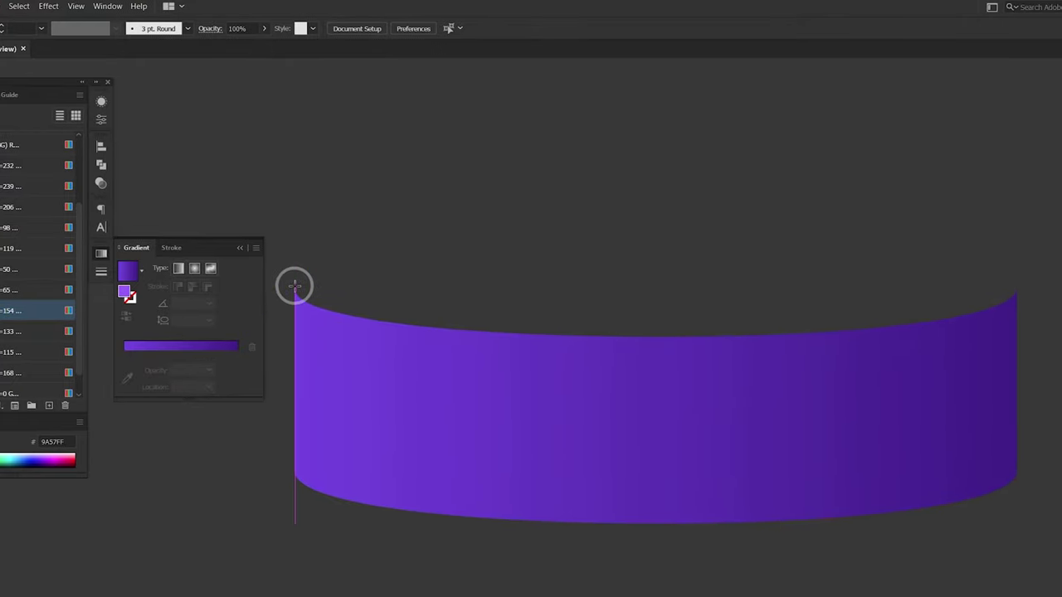
{"action": "left_click_drag", "start_coordinate": [295, 283], "coordinate": [1016, 241]}
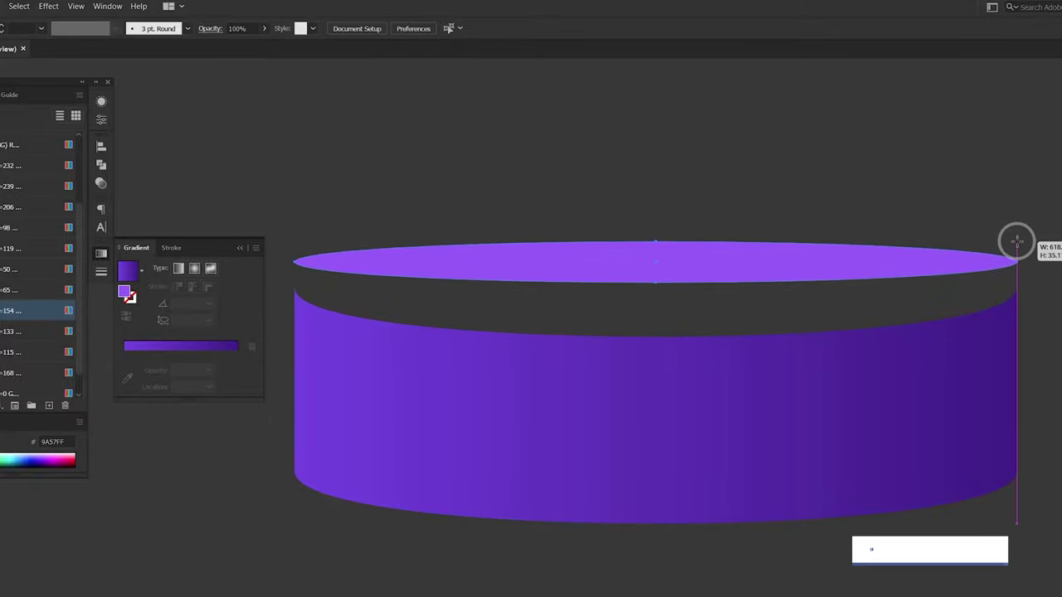
{"action": "mouse_move", "coordinate": [656, 280]}
{"action": "left_mouse_down"}
{"action": "mouse_move", "coordinate": [655, 331]}
{"action": "mouse_move", "coordinate": [667, 282]}
{"action": "mouse_move", "coordinate": [662, 290]}
{"action": "left_mouse_up"}
{"action": "mouse_move", "coordinate": [655, 332]}
{"action": "left_mouse_down"}
{"action": "mouse_move", "coordinate": [657, 353]}
{"action": "mouse_move", "coordinate": [660, 342]}
{"action": "left_mouse_up"}
{"action": "left_click", "coordinate": [1048, 241]}
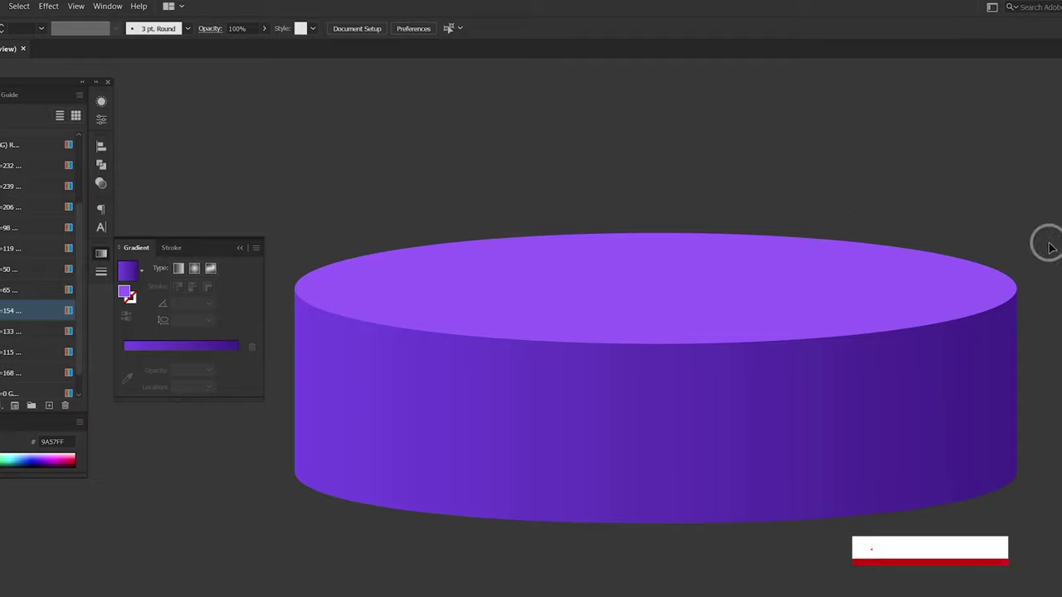
Use Shape Builder to make the top ellipse one solid shape, then reselect it.
{"action": "left_click", "coordinate": [948, 291]}
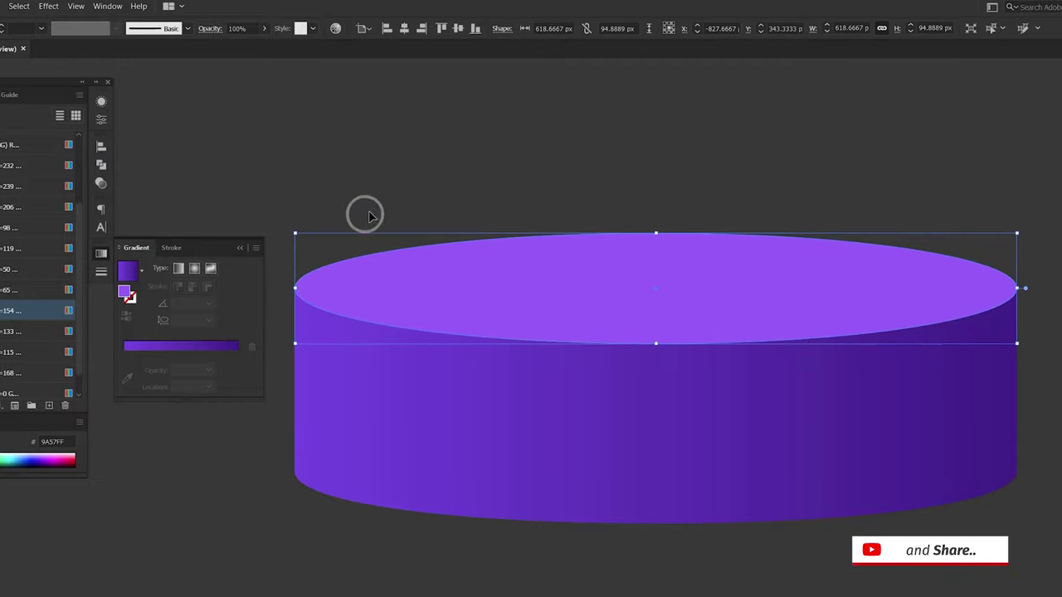
{"action": "left_click", "coordinate": [484, 191]}
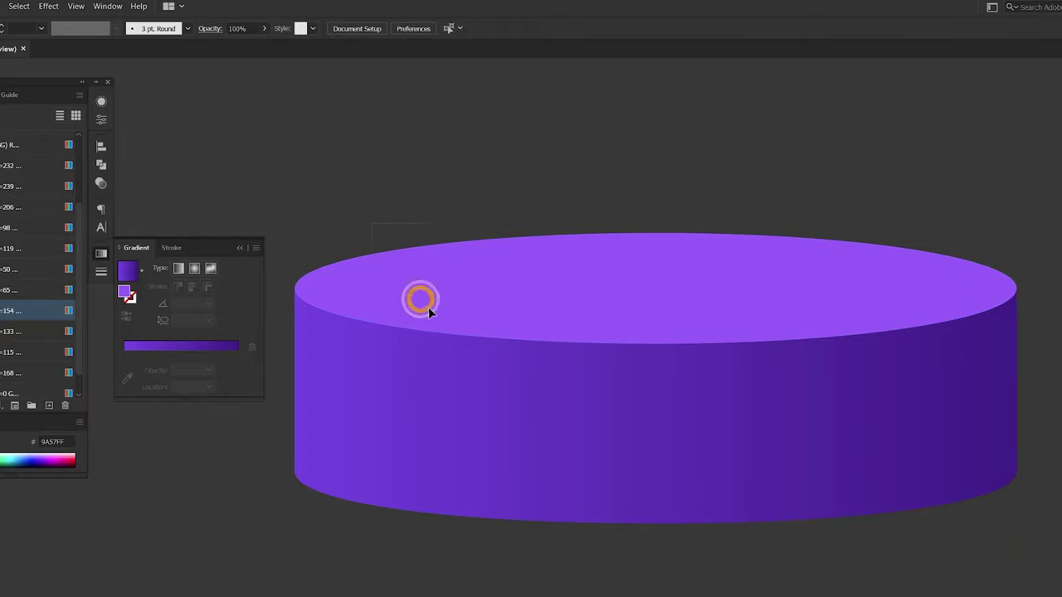
{"action": "left_click", "coordinate": [660, 254]}
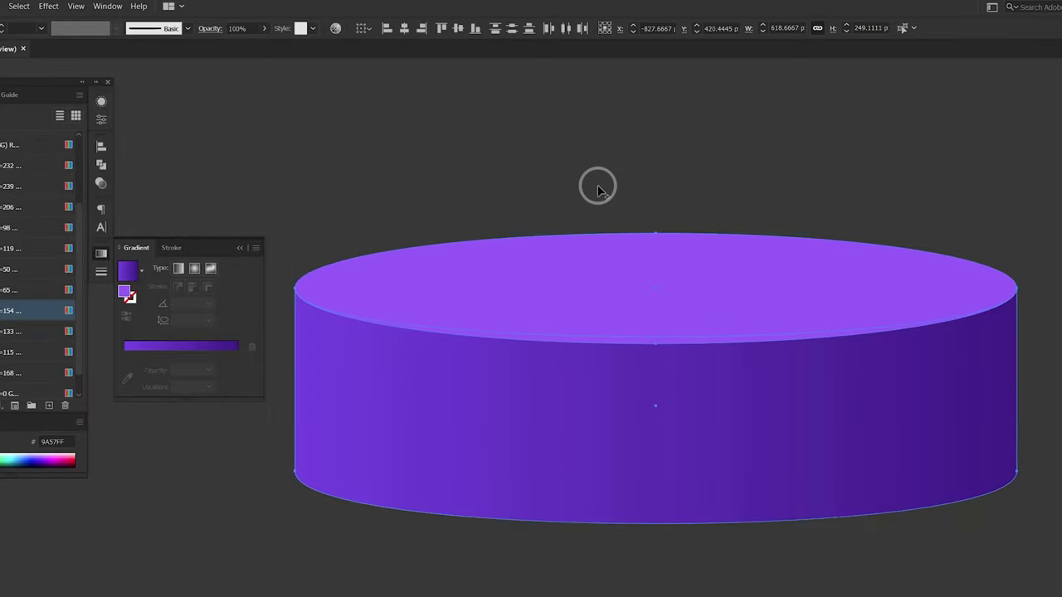
{"action": "left_click", "coordinate": [610, 318]}
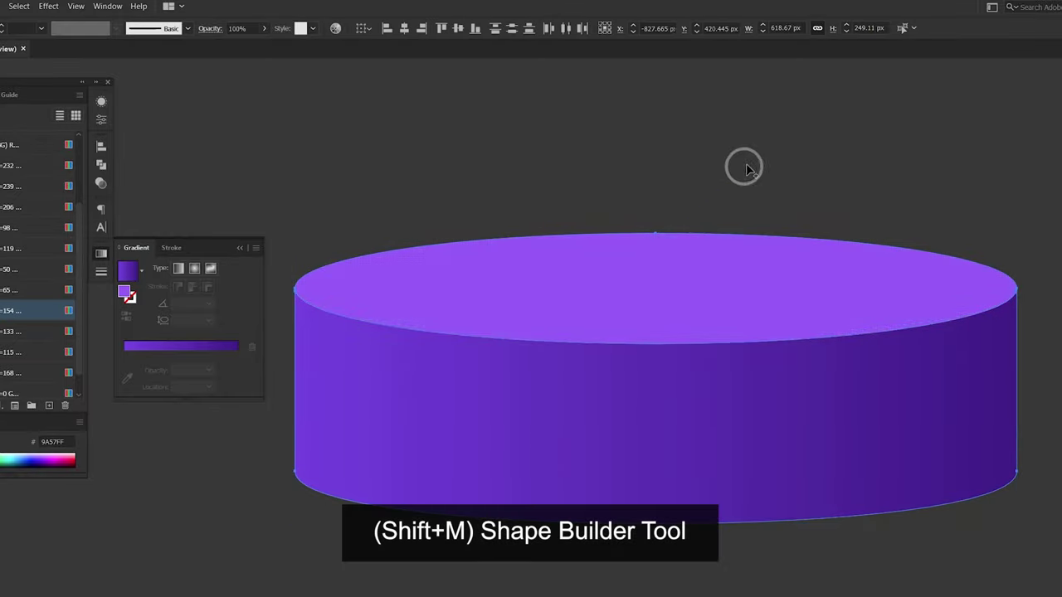
{"action": "key", "text": "v"}
{"action": "left_click", "coordinate": [589, 268]}
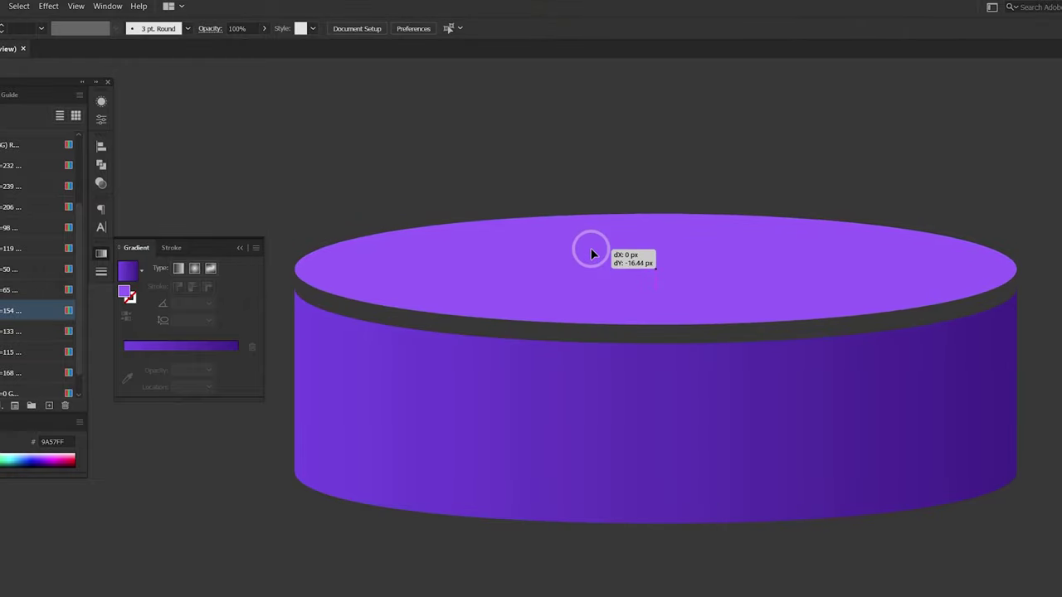
{"action": "left_click", "coordinate": [589, 201]}
{"action": "left_click", "coordinate": [590, 277]}
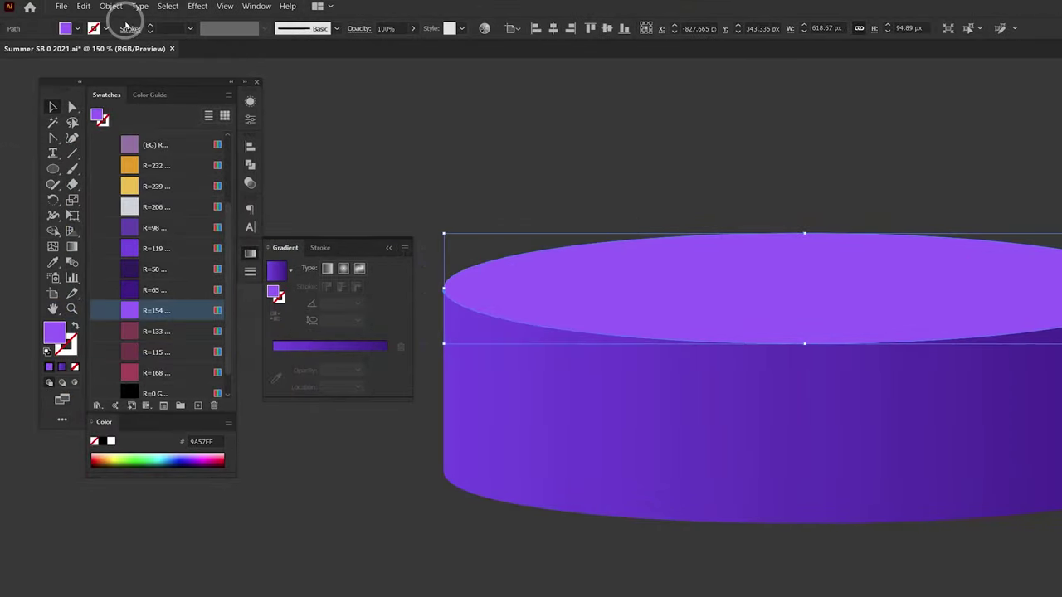
{"action": "left_click", "coordinate": [111, 7]}
{"action": "mouse_move", "coordinate": [166, 254]}
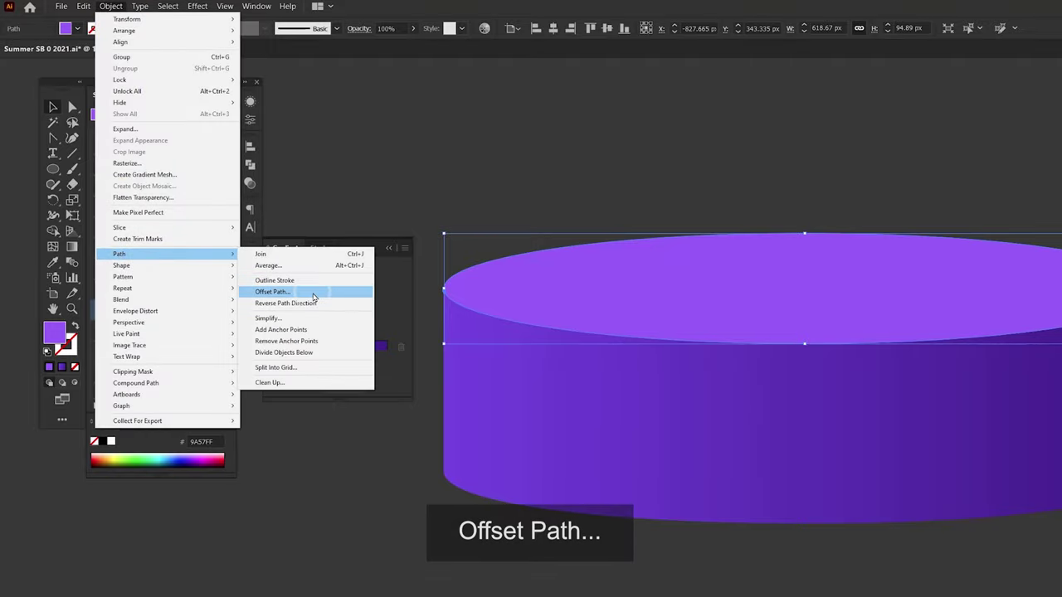
Offset the top ellipse by -6 px and fill the inset with a dark-to-medium purple gradient.
{"action": "left_click", "coordinate": [313, 297]}
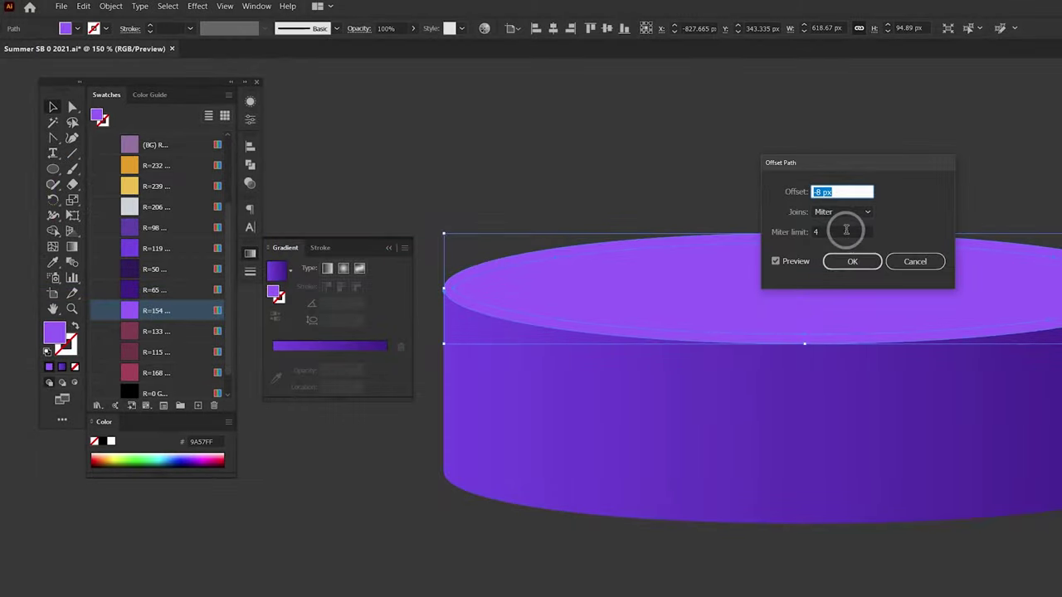
{"action": "type", "text": "-6"}
{"action": "left_click", "coordinate": [841, 260]}
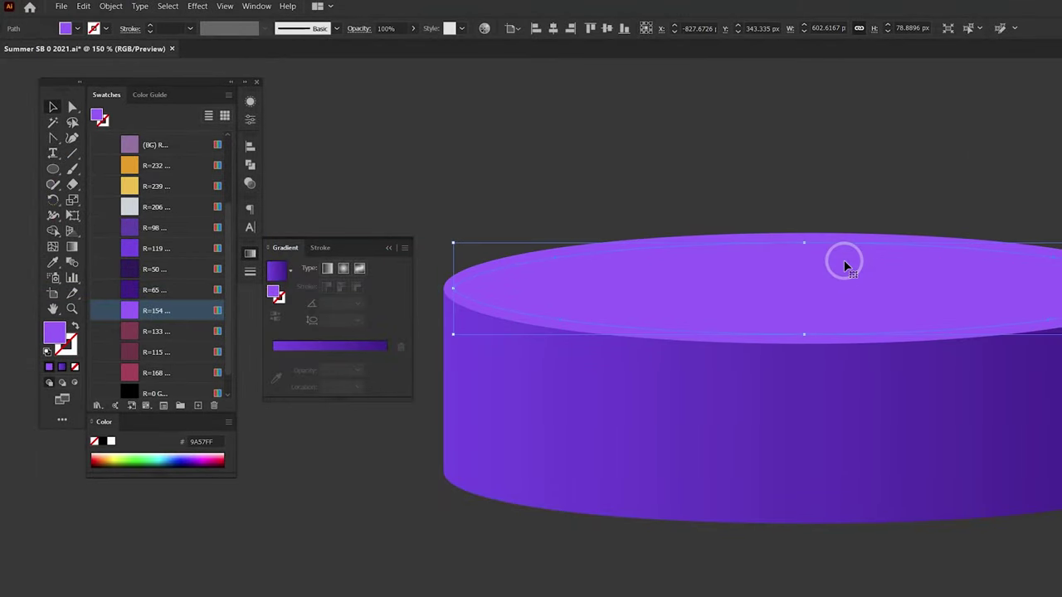
{"action": "left_click", "coordinate": [327, 346]}
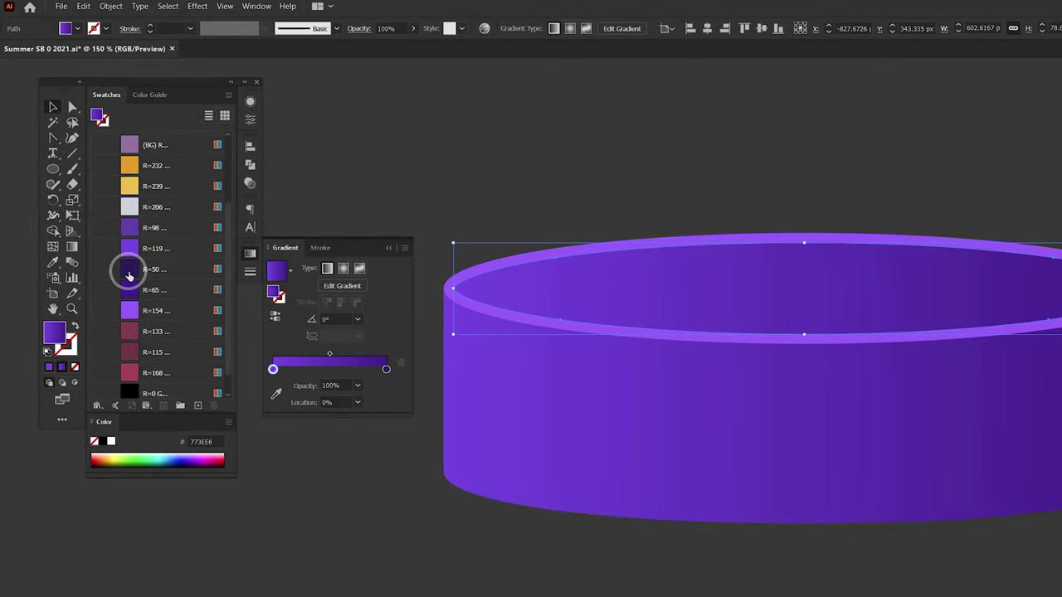
{"action": "left_click_drag", "start_coordinate": [129, 272], "coordinate": [300, 349]}
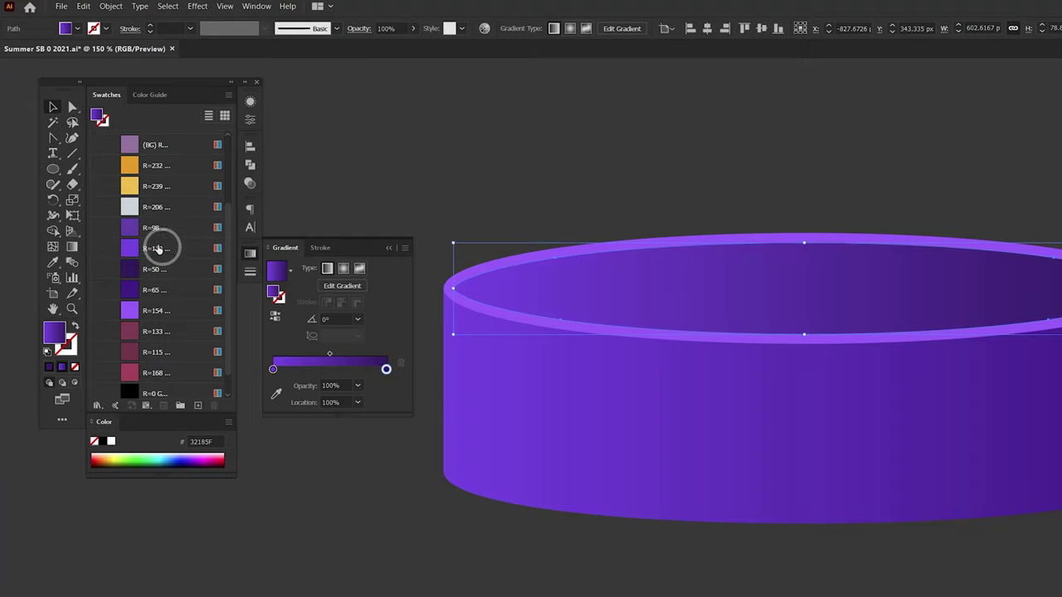
{"action": "left_click_drag", "start_coordinate": [157, 234], "coordinate": [273, 368]}
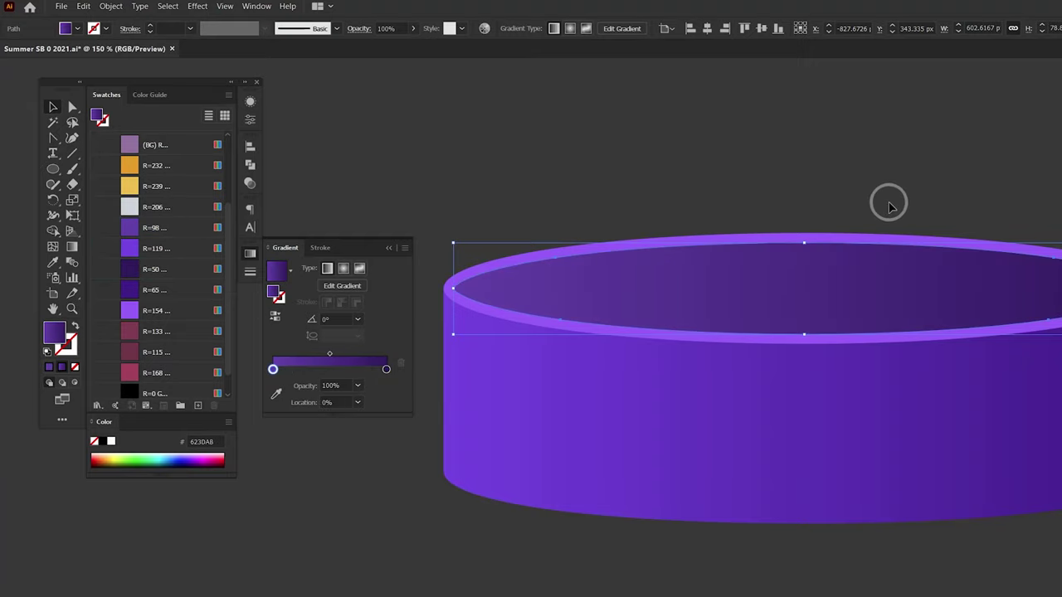
Angle the opening's gradient diagonally across the bucket top with the Gradient Tool.
{"action": "key", "text": "g"}
{"action": "mouse_move", "coordinate": [723, 178]}
{"action": "left_mouse_down"}
{"action": "mouse_move", "coordinate": [551, 286]}
{"action": "mouse_move", "coordinate": [711, 161]}
{"action": "left_mouse_up"}
{"action": "mouse_move", "coordinate": [486, 304]}
{"action": "left_mouse_down"}
{"action": "mouse_move", "coordinate": [682, 170]}
{"action": "mouse_move", "coordinate": [680, 145]}
{"action": "mouse_move", "coordinate": [663, 136]}
{"action": "left_mouse_up"}
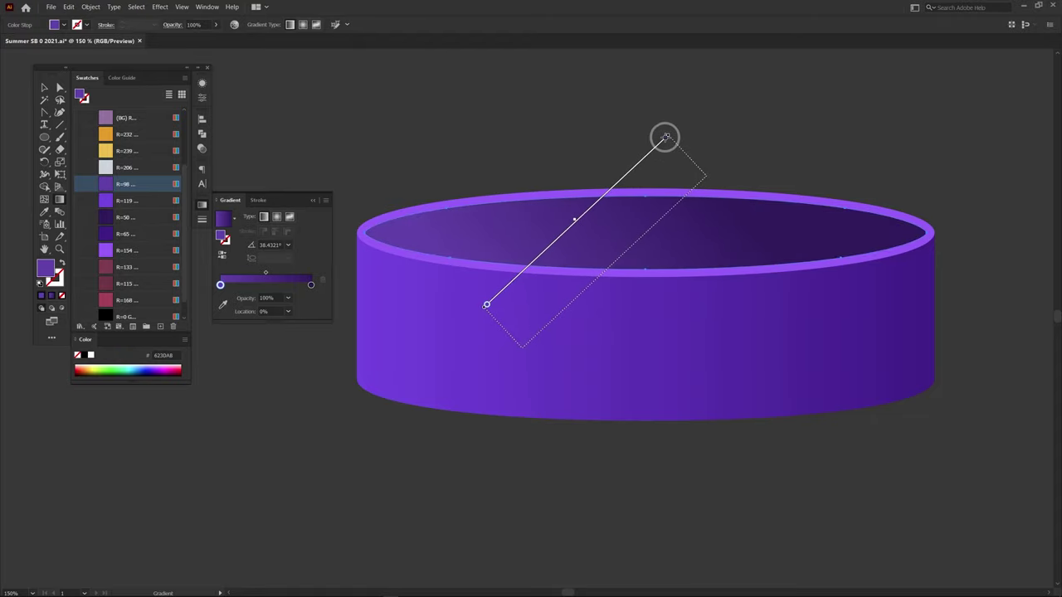
{"action": "key", "text": "v"}
{"action": "left_click", "coordinate": [793, 175]}
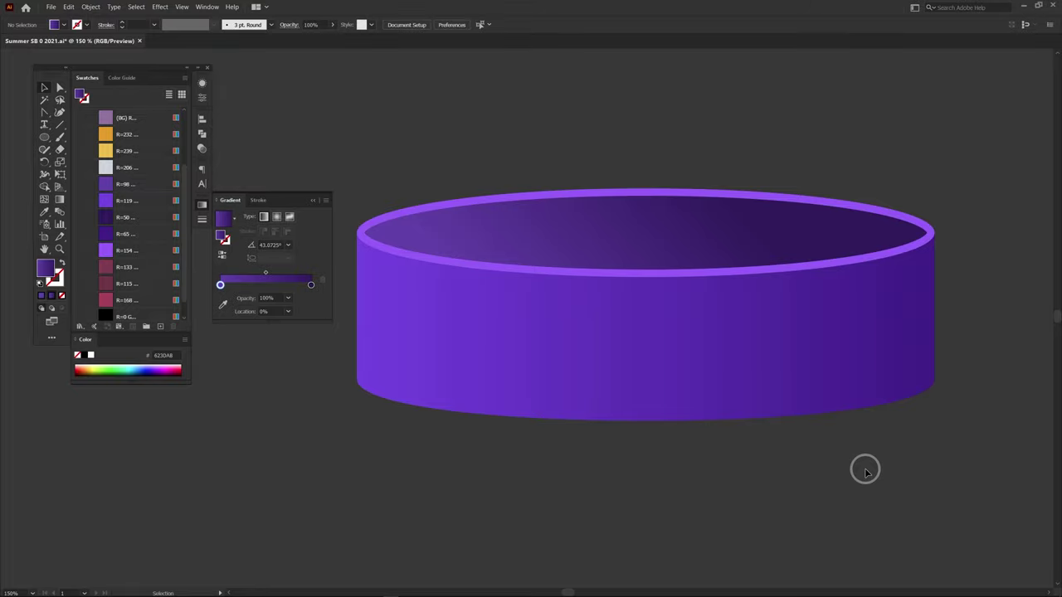
Select all the cylinder's pieces and group them.
{"action": "key", "text": "ctrl+minus"}
{"action": "scroll", "coordinate": [713, 382], "scroll_direction": "down", "scroll_amount": 3}
{"action": "scroll", "coordinate": [668, 298], "scroll_direction": "down", "scroll_amount": 1}
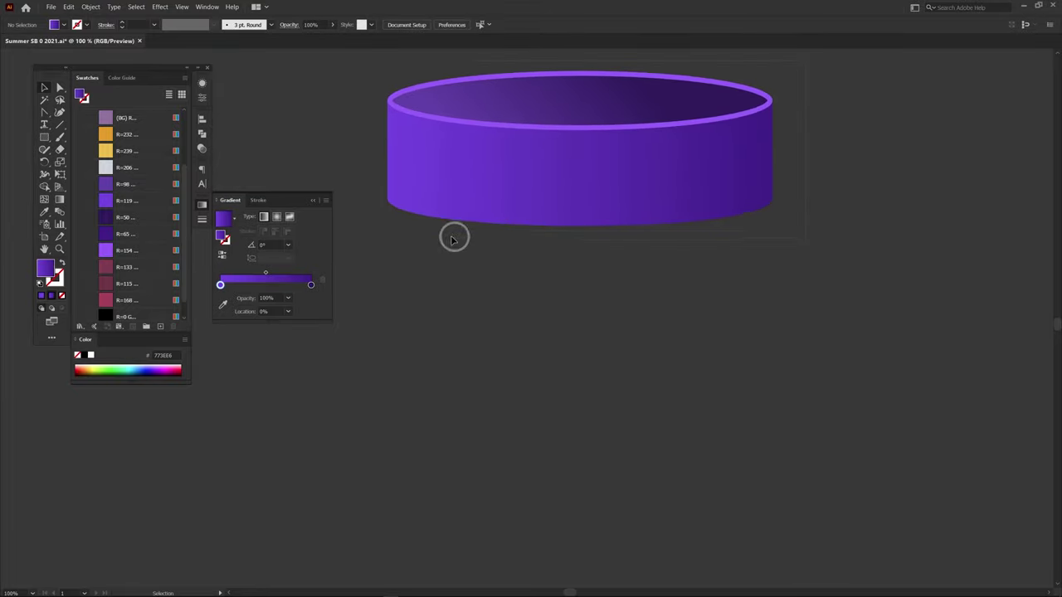
{"action": "key", "text": "ctrl+a"}
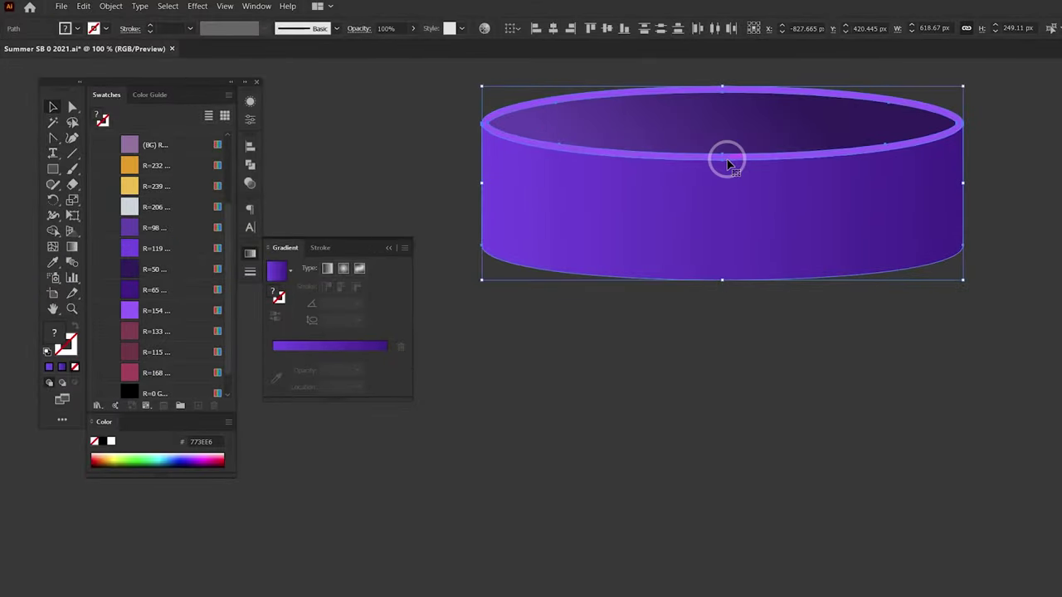
{"action": "right_click", "coordinate": [633, 100]}
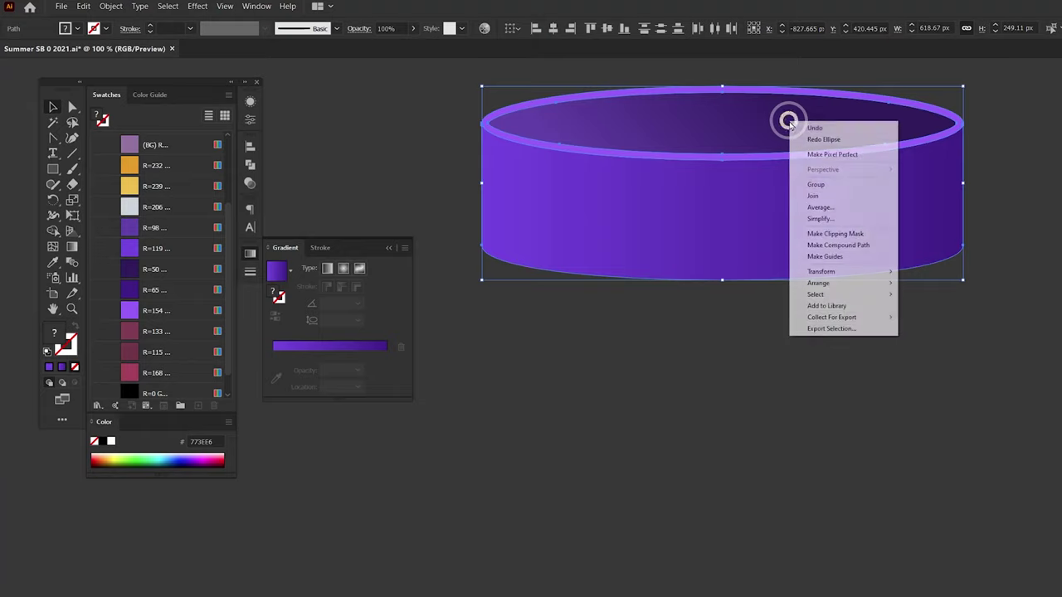
{"action": "left_click", "coordinate": [860, 190]}
{"action": "left_click", "coordinate": [789, 316]}
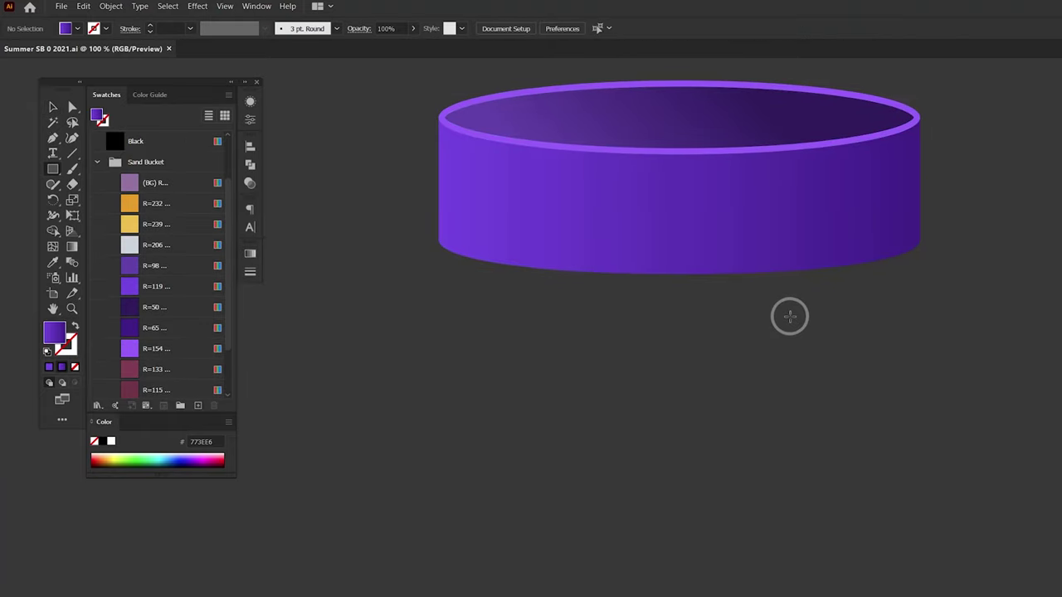
Draw a medium-purple body rectangle, centre it under the cylinder, and send it behind.
{"action": "left_click", "coordinate": [153, 287]}
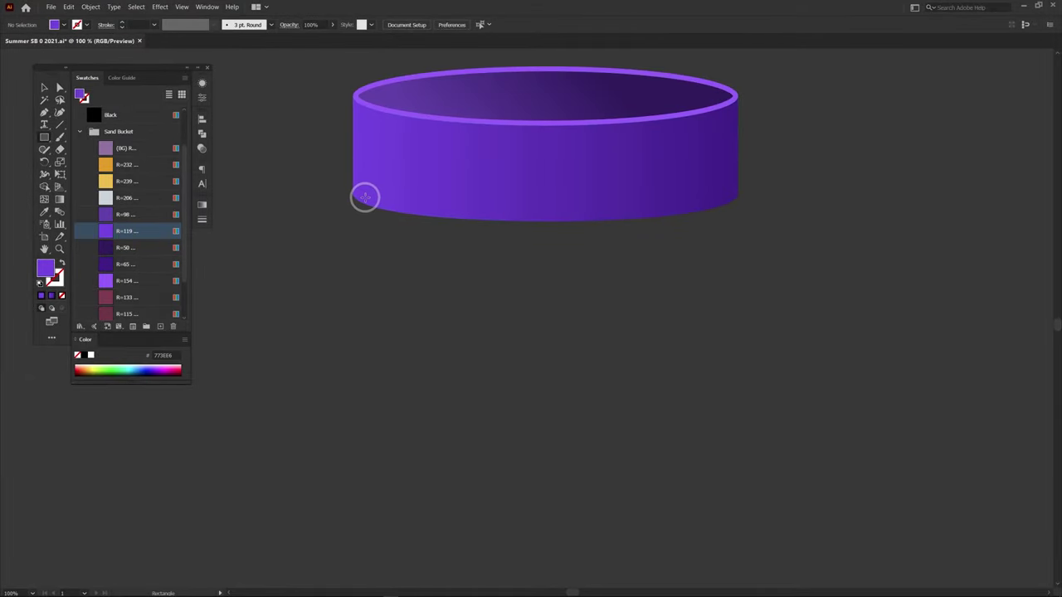
{"action": "left_click_drag", "start_coordinate": [365, 197], "coordinate": [726, 558]}
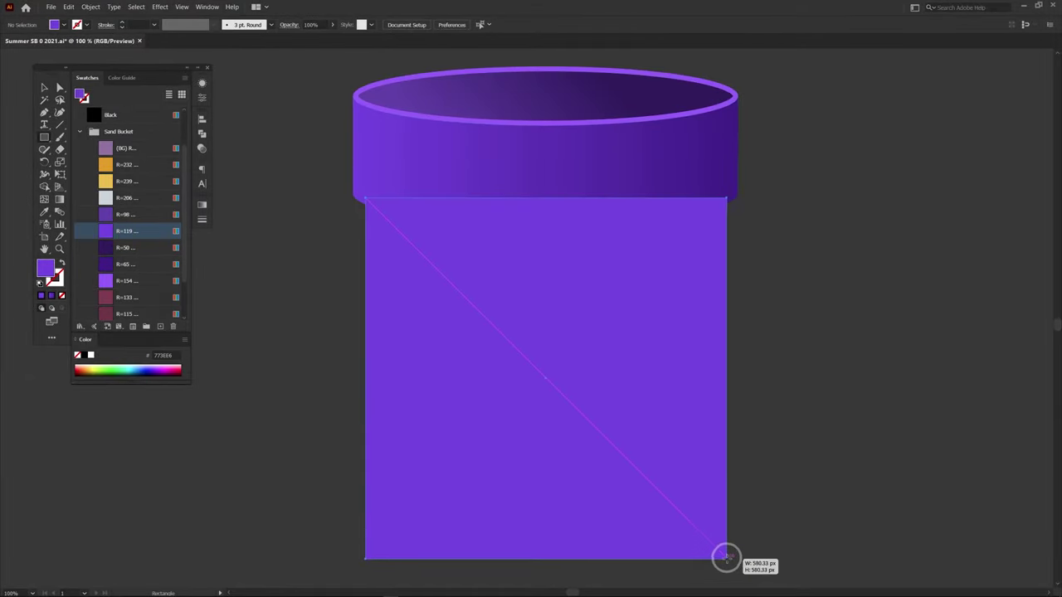
{"action": "left_click_drag", "start_coordinate": [726, 558], "coordinate": [723, 543]}
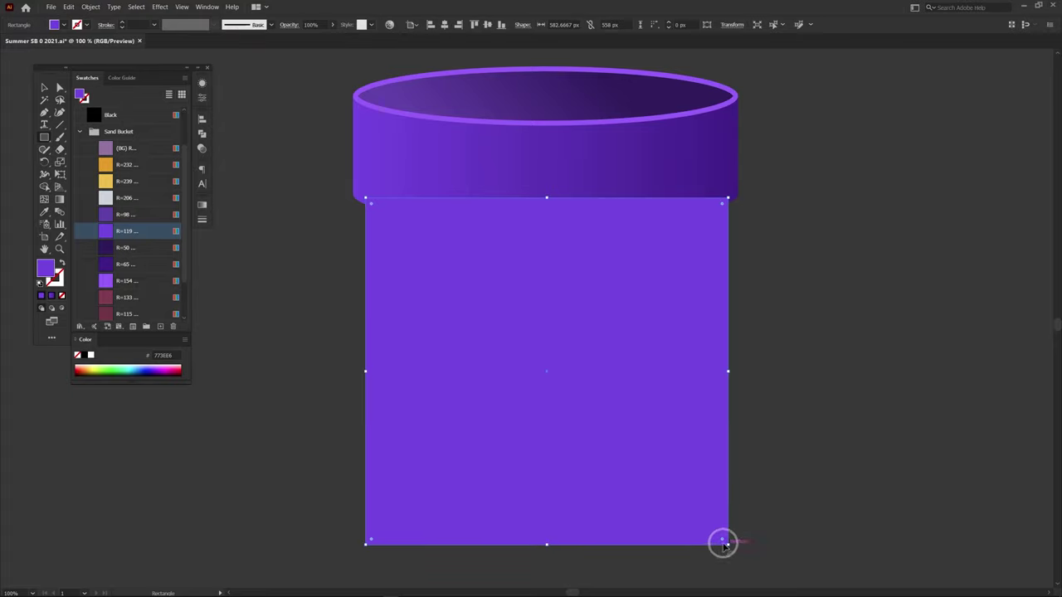
{"action": "key", "text": "v"}
{"action": "left_click_drag", "start_coordinate": [531, 326], "coordinate": [533, 326]}
{"action": "key", "text": "ctrl+a"}
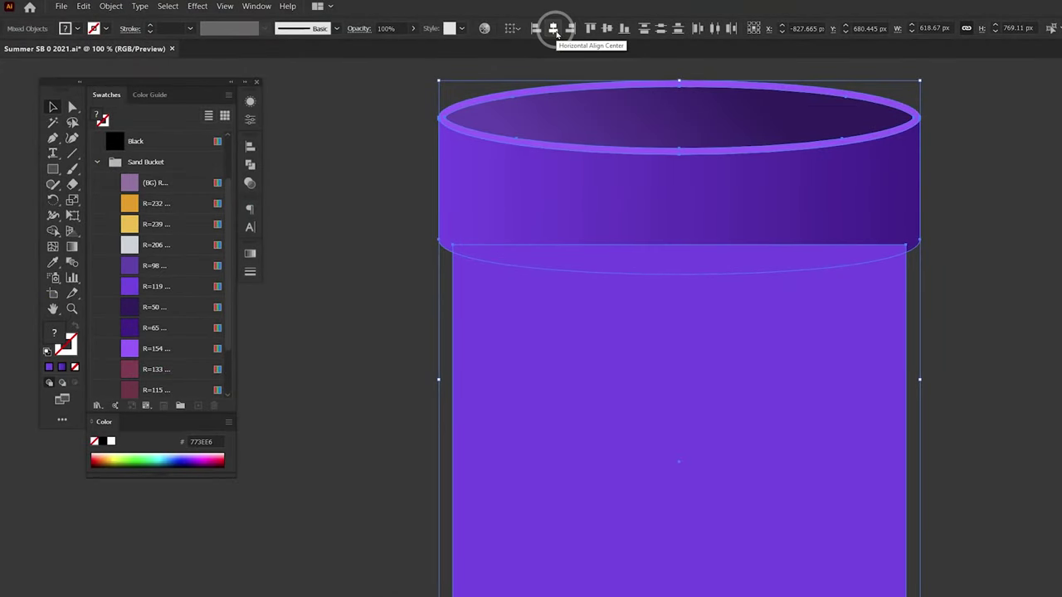
{"action": "left_click", "coordinate": [390, 282]}
{"action": "left_click", "coordinate": [571, 351]}
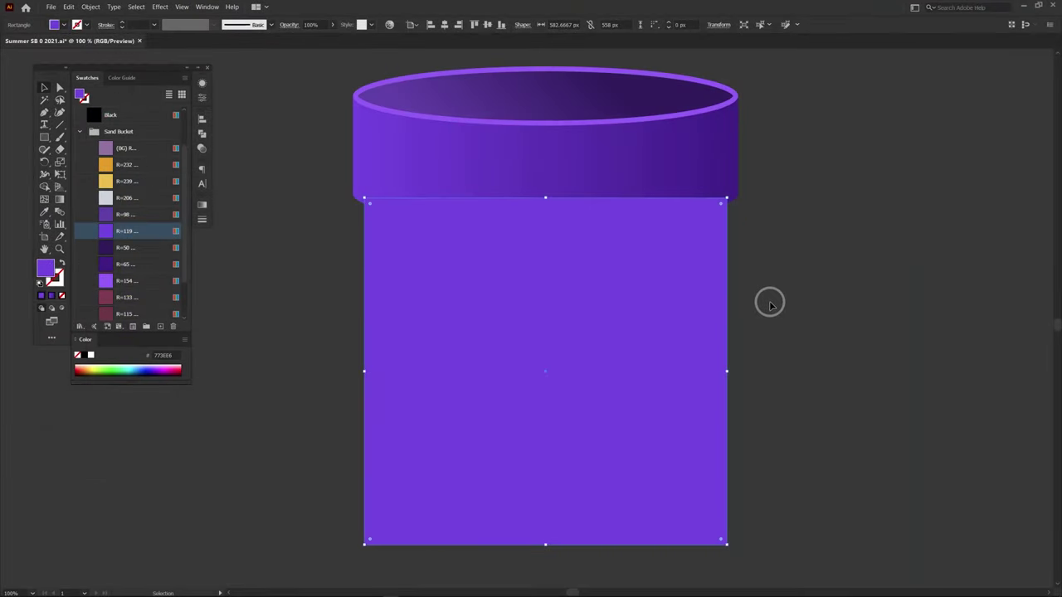
{"action": "key", "text": "ctrl+shift+bracketleft"}
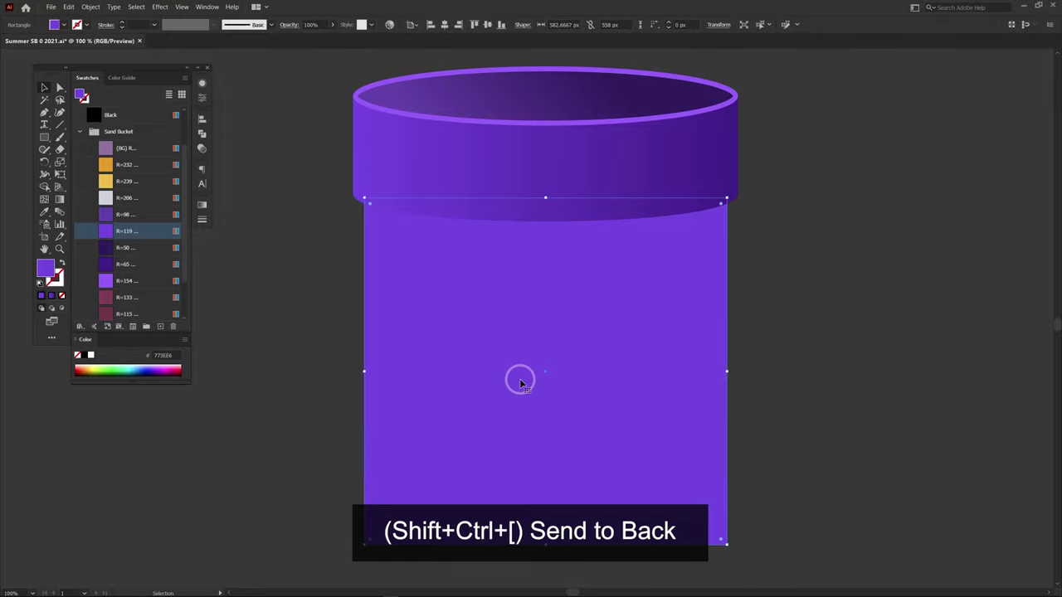
{"action": "scroll", "coordinate": [532, 403], "scroll_direction": "down", "scroll_amount": 2}
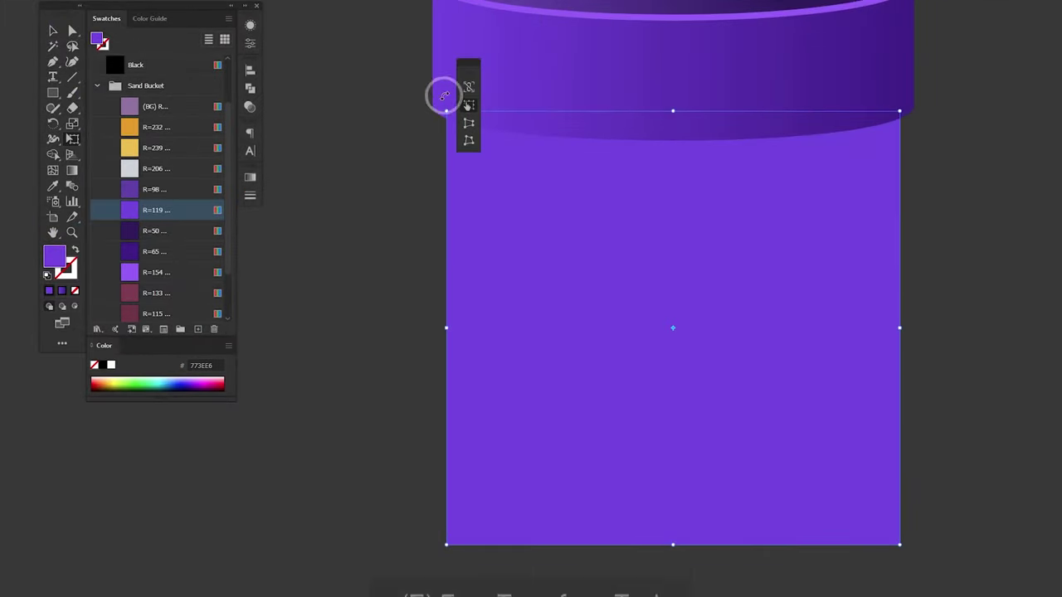
Taper the body's bottom inward with Free Transform Perspective Distort and adjust its height.
{"action": "key", "text": "e"}
{"action": "left_click_drag", "start_coordinate": [445, 95], "coordinate": [347, 91]}
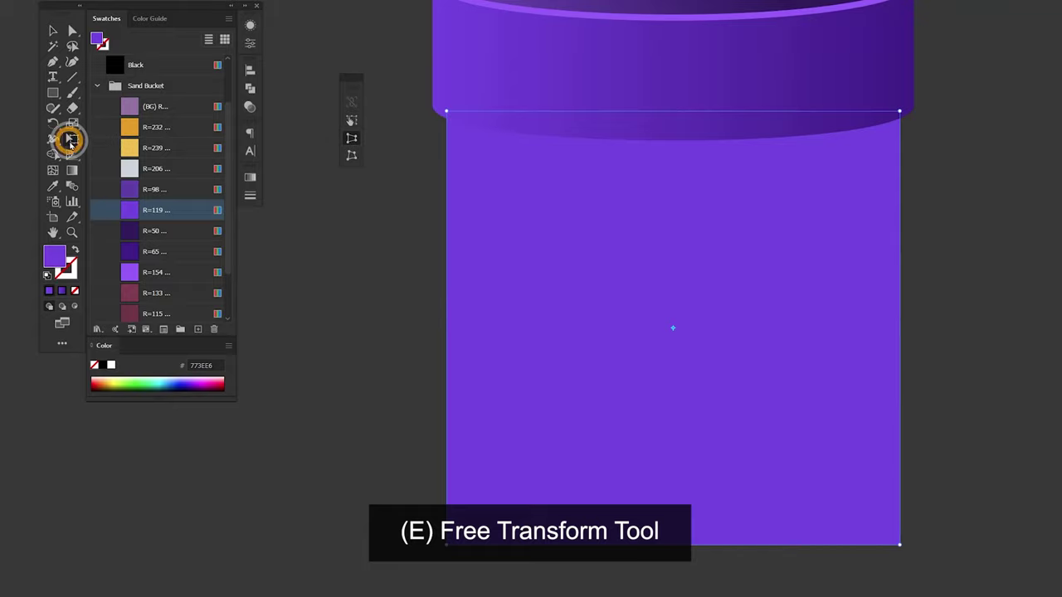
{"action": "left_click", "coordinate": [73, 140]}
{"action": "left_click", "coordinate": [73, 139]}
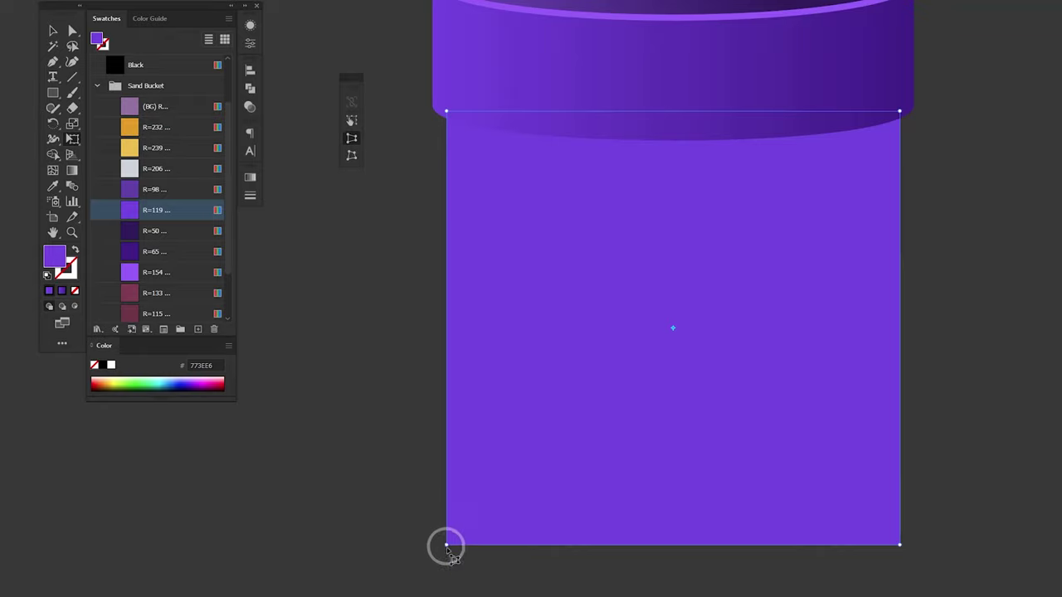
{"action": "left_click_drag", "start_coordinate": [446, 545], "coordinate": [481, 551]}
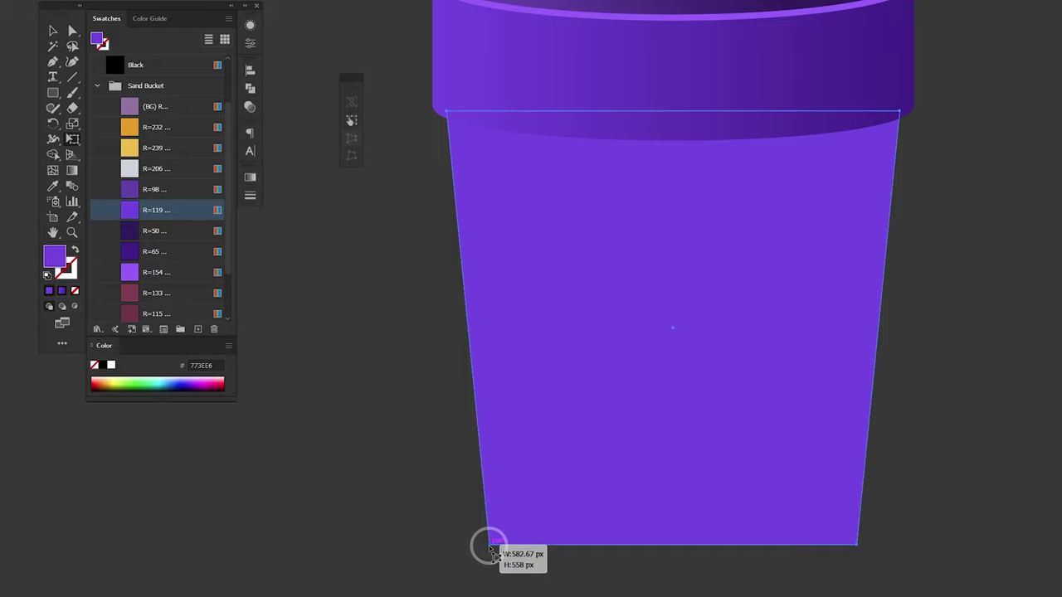
{"action": "left_click_drag", "start_coordinate": [481, 550], "coordinate": [486, 546]}
{"action": "key", "text": "v"}
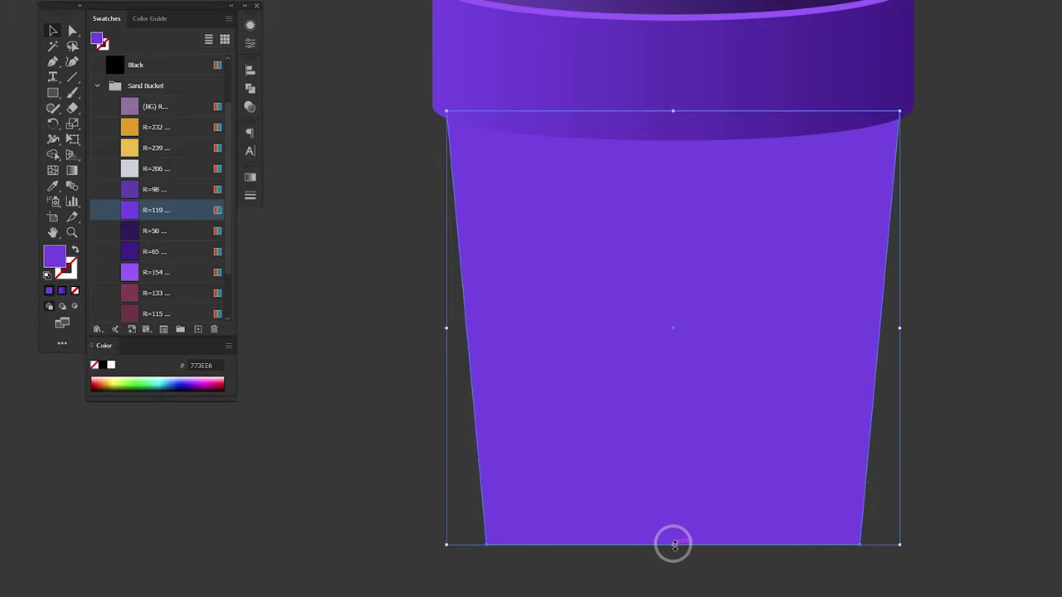
{"action": "left_click_drag", "start_coordinate": [673, 545], "coordinate": [677, 508]}
Refine the taper by pulling the body's bottom corners further inward.
{"action": "key", "text": "ctrl+minus"}
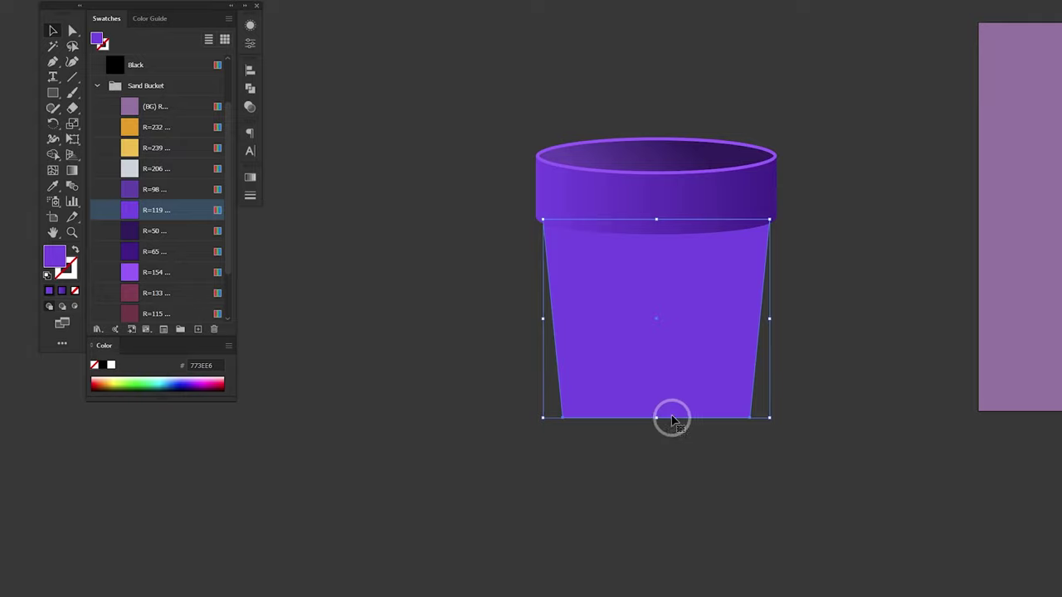
{"action": "key", "text": "e"}
{"action": "left_click", "coordinate": [352, 138]}
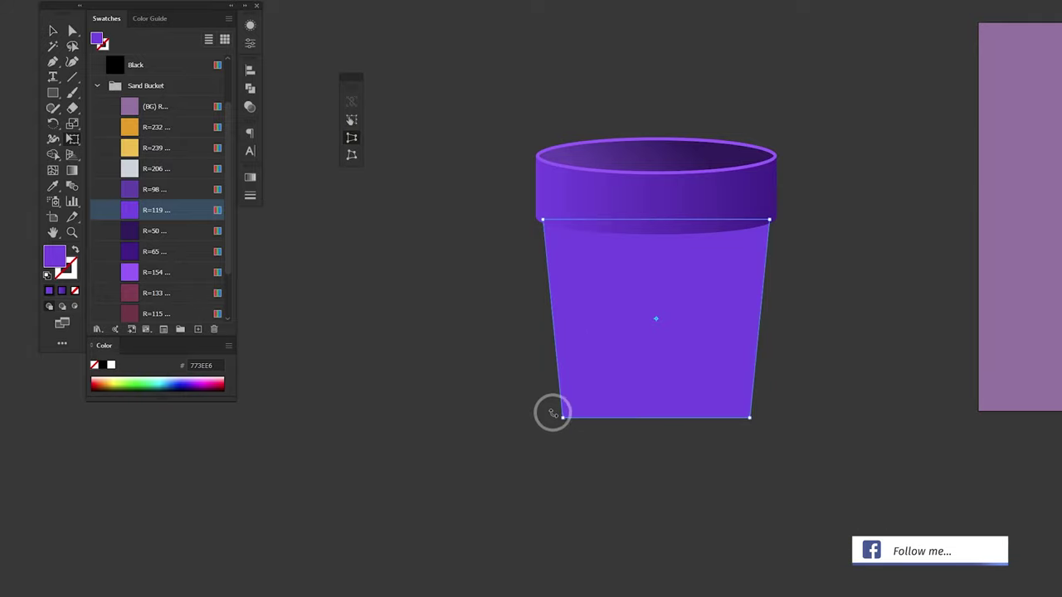
{"action": "left_click_drag", "start_coordinate": [563, 422], "coordinate": [569, 417]}
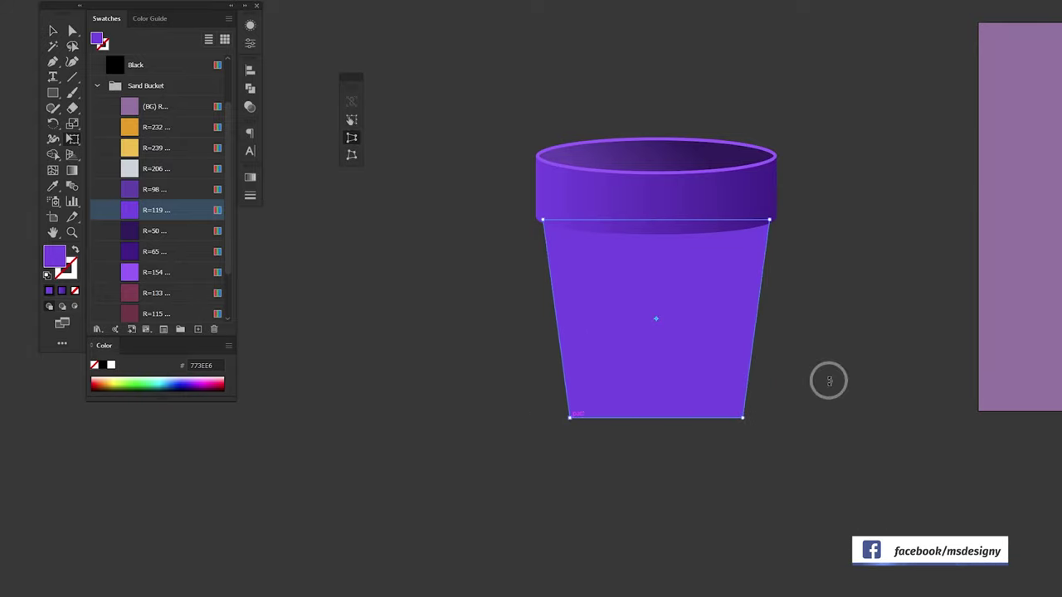
{"action": "key", "text": "v"}
{"action": "left_click", "coordinate": [830, 384]}
Draw a dark purple (R=50) ellipse and move it under the bucket body.
{"action": "left_click", "coordinate": [174, 231]}
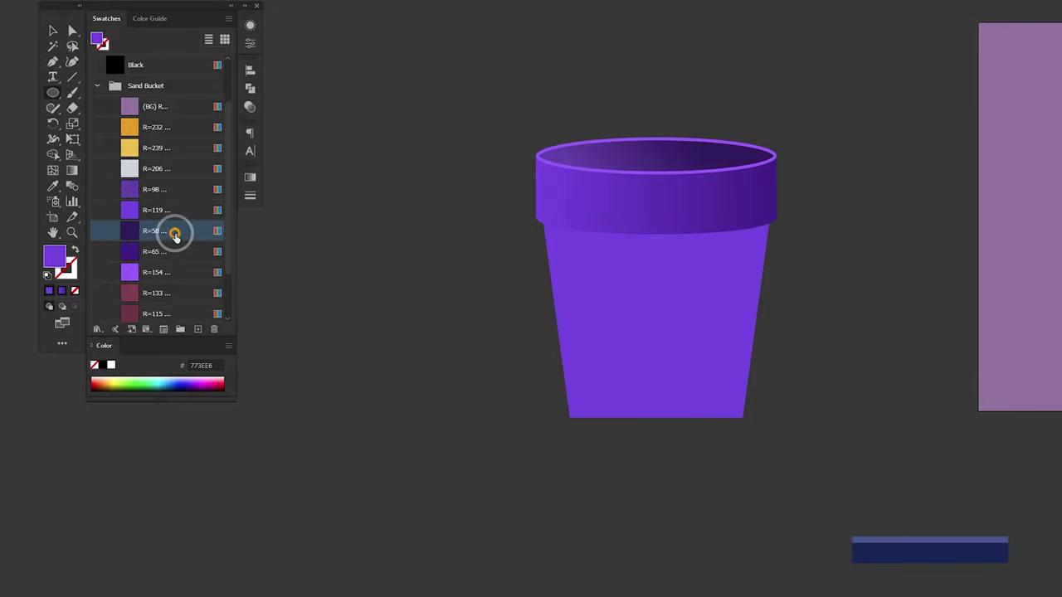
{"action": "key", "text": "ctrl+plus"}
{"action": "key", "text": "ctrl+plus"}
{"action": "key", "text": "ctrl+plus"}
{"action": "scroll", "coordinate": [403, 332], "scroll_direction": "down", "scroll_amount": 3}
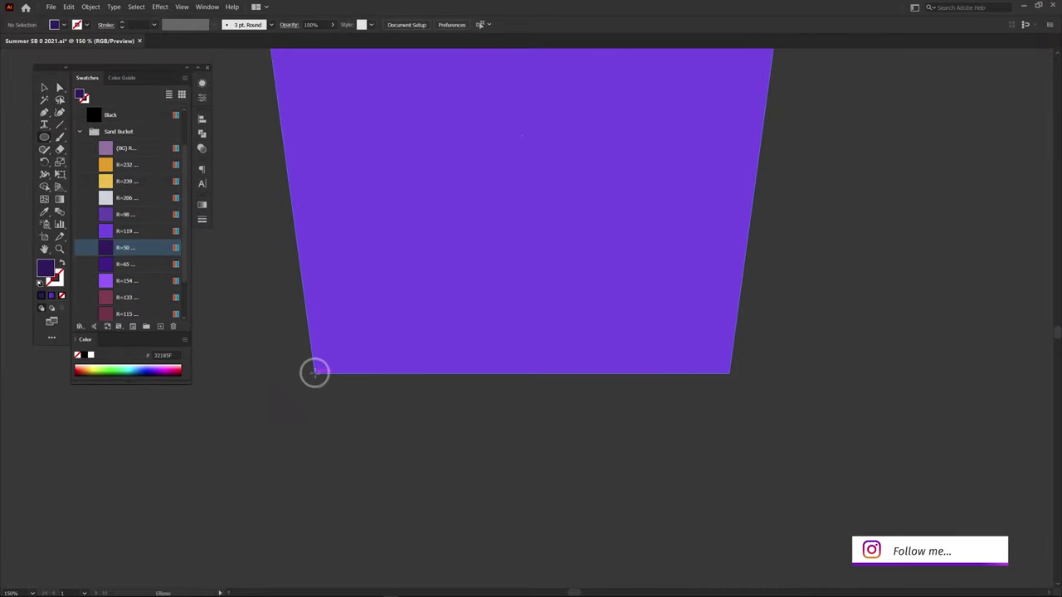
{"action": "key", "text": "l"}
{"action": "left_click_drag", "start_coordinate": [309, 383], "coordinate": [727, 419]}
{"action": "left_click_drag", "start_coordinate": [561, 408], "coordinate": [579, 373]}
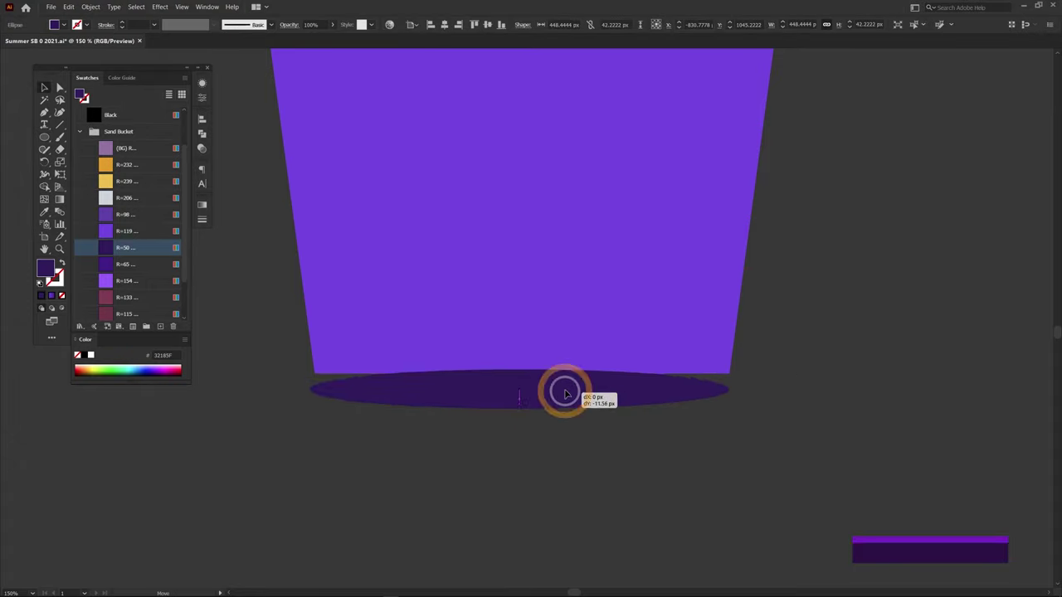
Fit the ellipse's ends to the body's bottom corners, then select the body and ellipse.
{"action": "left_click_drag", "start_coordinate": [728, 375], "coordinate": [730, 378]}
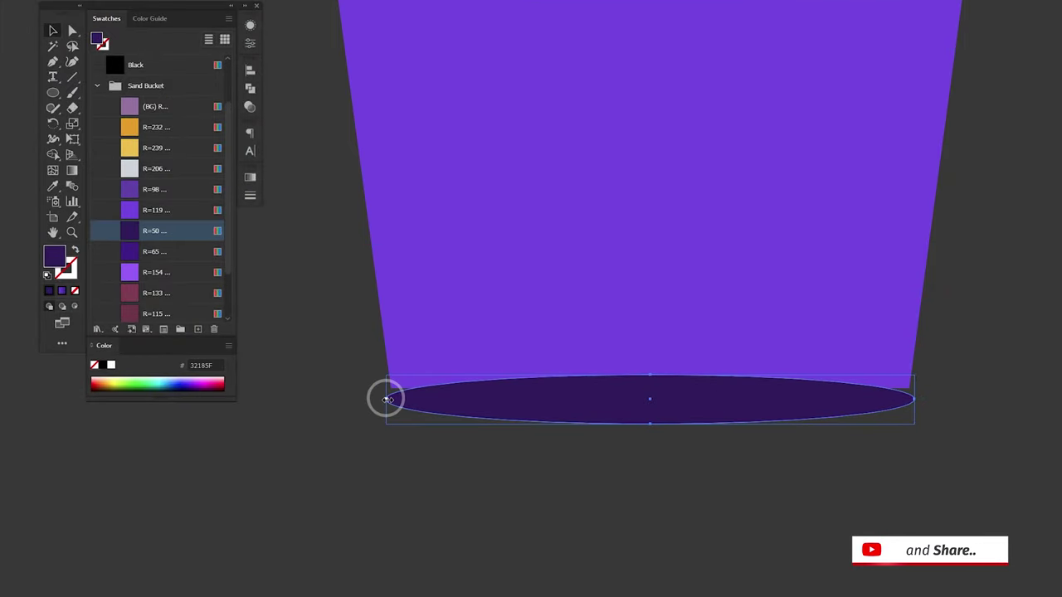
{"action": "left_click_drag", "start_coordinate": [386, 400], "coordinate": [390, 385]}
{"action": "left_click_drag", "start_coordinate": [913, 399], "coordinate": [906, 386]}
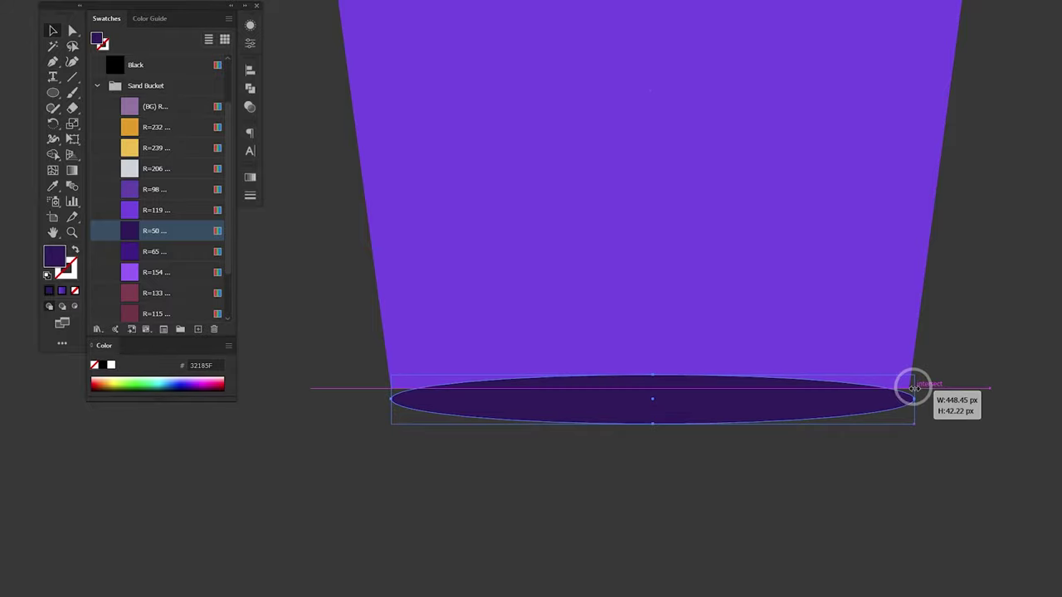
{"action": "left_click_drag", "start_coordinate": [731, 409], "coordinate": [730, 396]}
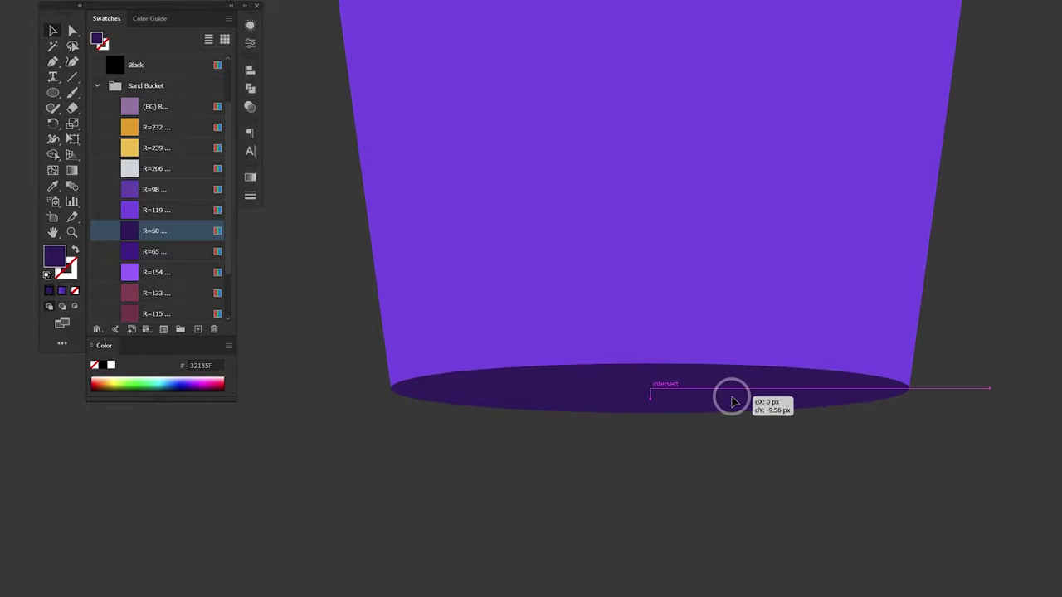
{"action": "left_click", "coordinate": [739, 437]}
{"action": "scroll", "coordinate": [747, 392], "scroll_direction": "up", "scroll_amount": 2}
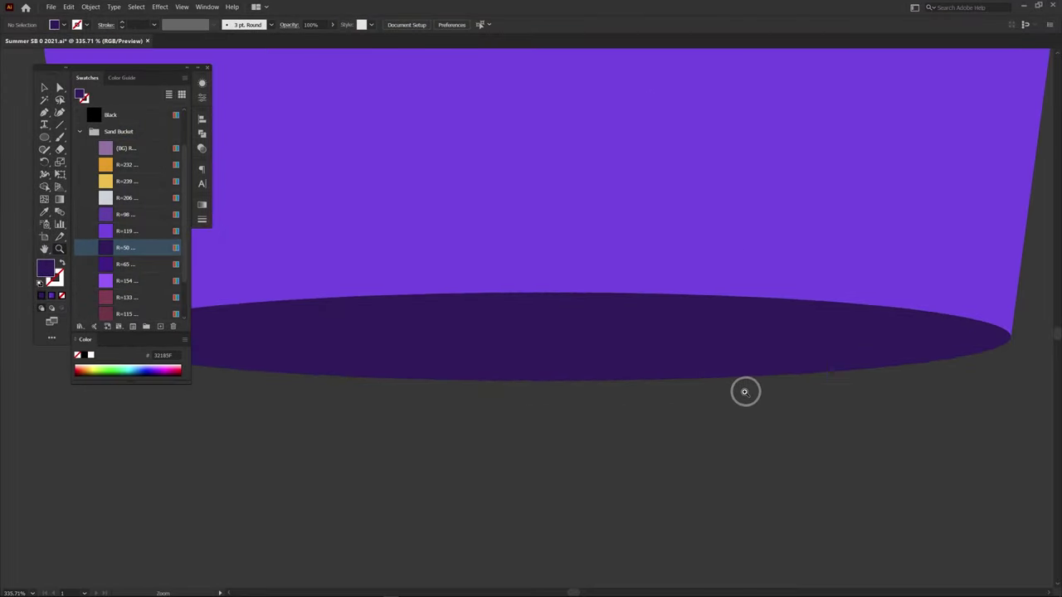
{"action": "scroll", "coordinate": [581, 353], "scroll_direction": "up", "scroll_amount": 1}
{"action": "scroll", "coordinate": [470, 351], "scroll_direction": "up", "scroll_amount": 1}
{"action": "scroll", "coordinate": [469, 351], "scroll_direction": "down", "scroll_amount": 3}
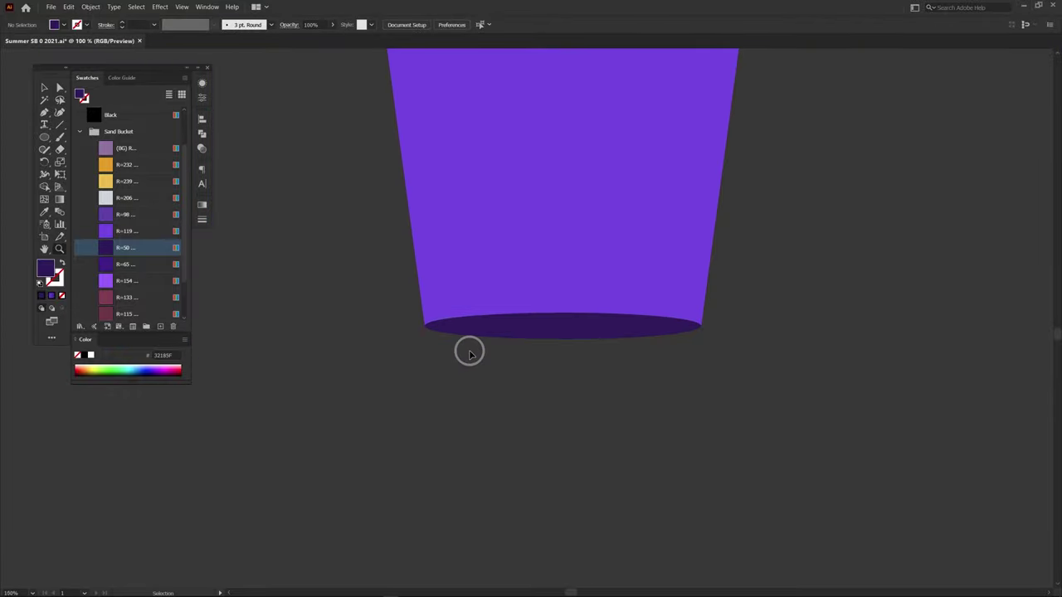
{"action": "scroll", "coordinate": [473, 344], "scroll_direction": "down", "scroll_amount": 1}
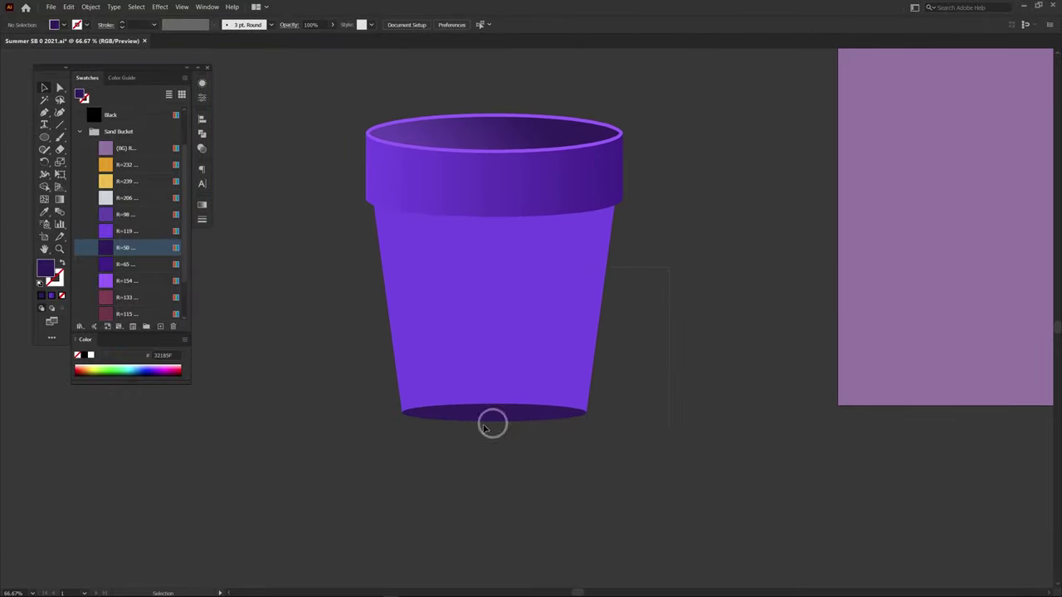
{"action": "left_click", "coordinate": [490, 424]}
Unite the body and ellipse in Pathfinder and eyedrop the rim's purple gradient onto it.
{"action": "left_click", "coordinate": [202, 133]}
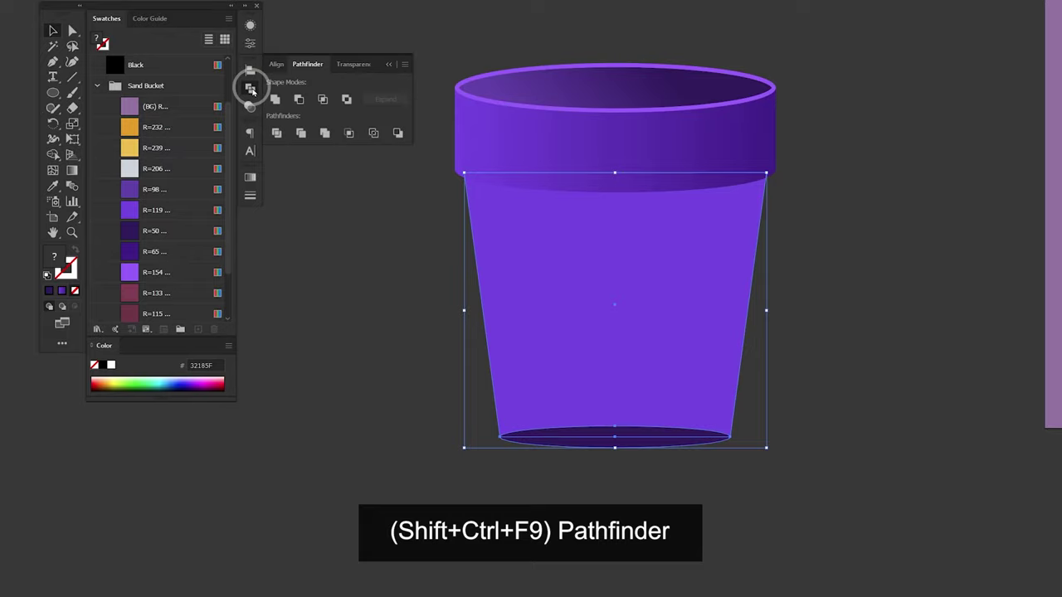
{"action": "left_click", "coordinate": [273, 98]}
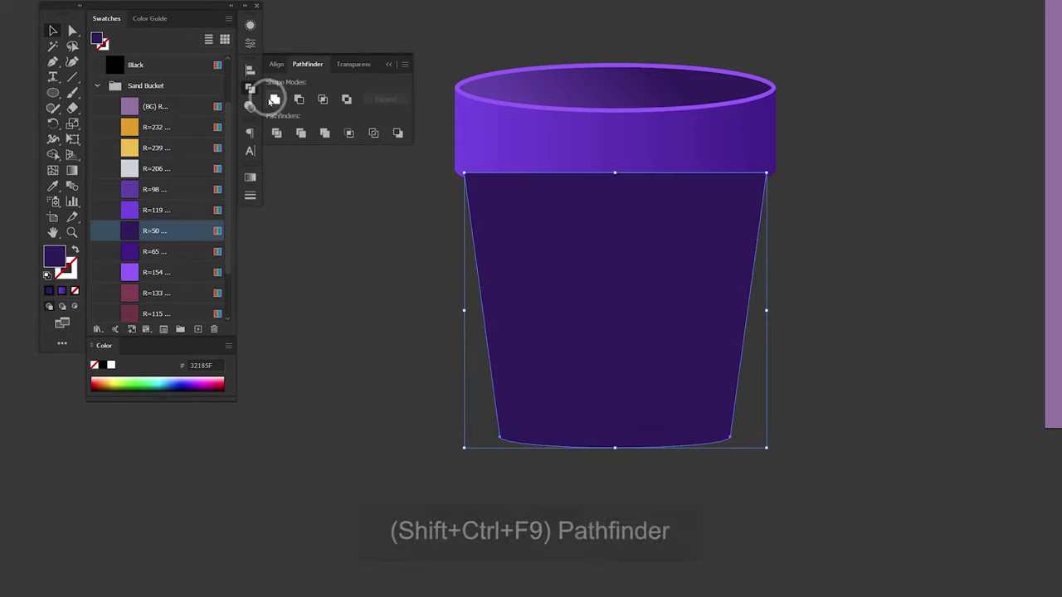
{"action": "left_click", "coordinate": [248, 88]}
{"action": "key", "text": "i"}
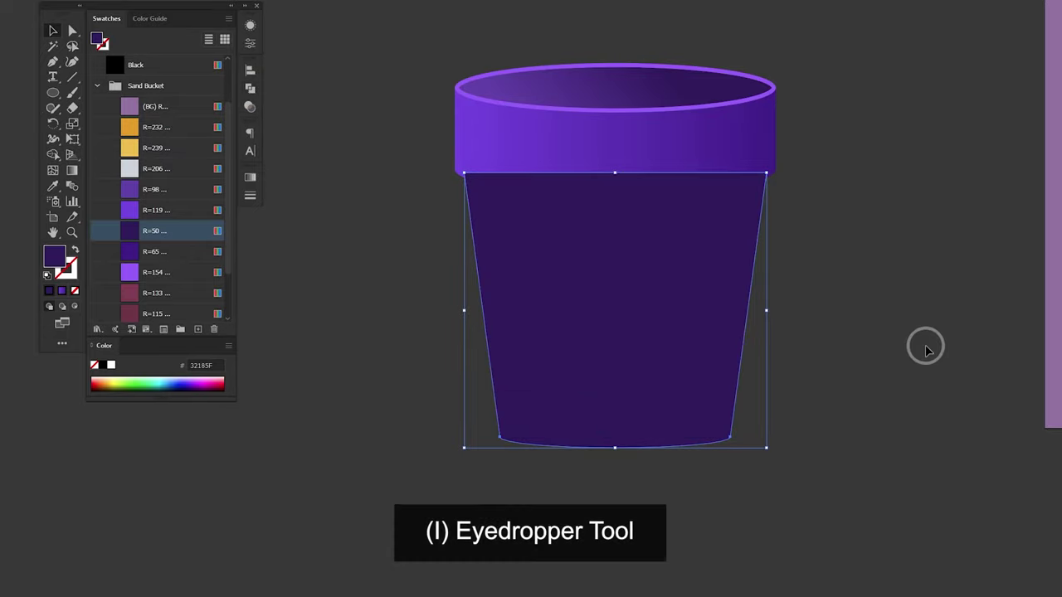
{"action": "left_click", "coordinate": [618, 142]}
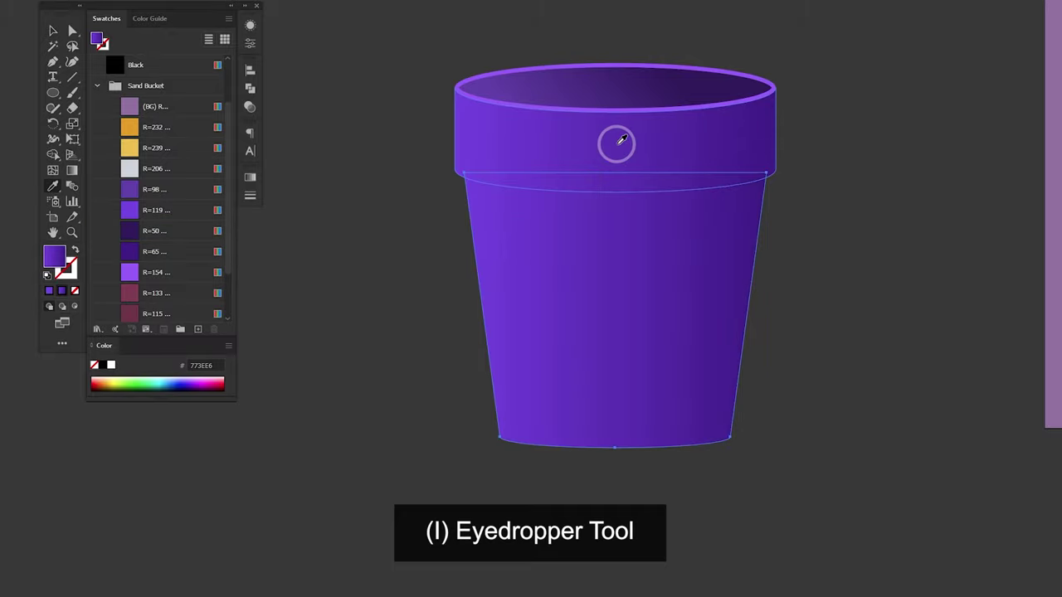
Check the pieces by selecting the rim band and the merged body, then deselect.
{"action": "key", "text": "v"}
{"action": "left_click", "coordinate": [870, 248]}
{"action": "key", "text": "a"}
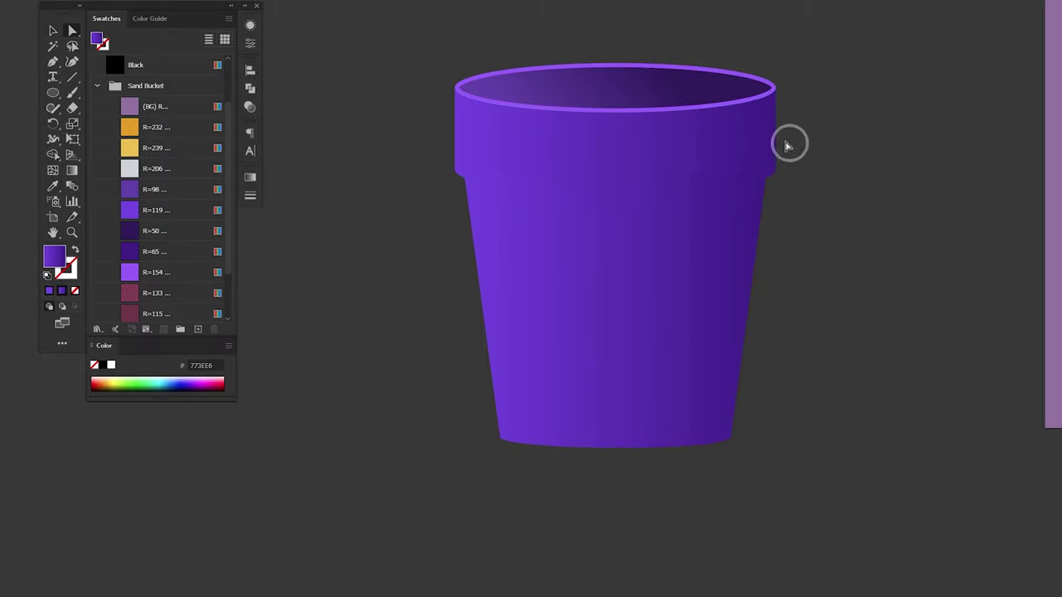
{"action": "key", "text": "v"}
{"action": "left_click", "coordinate": [671, 150]}
{"action": "left_click", "coordinate": [835, 253]}
{"action": "left_click", "coordinate": [673, 260]}
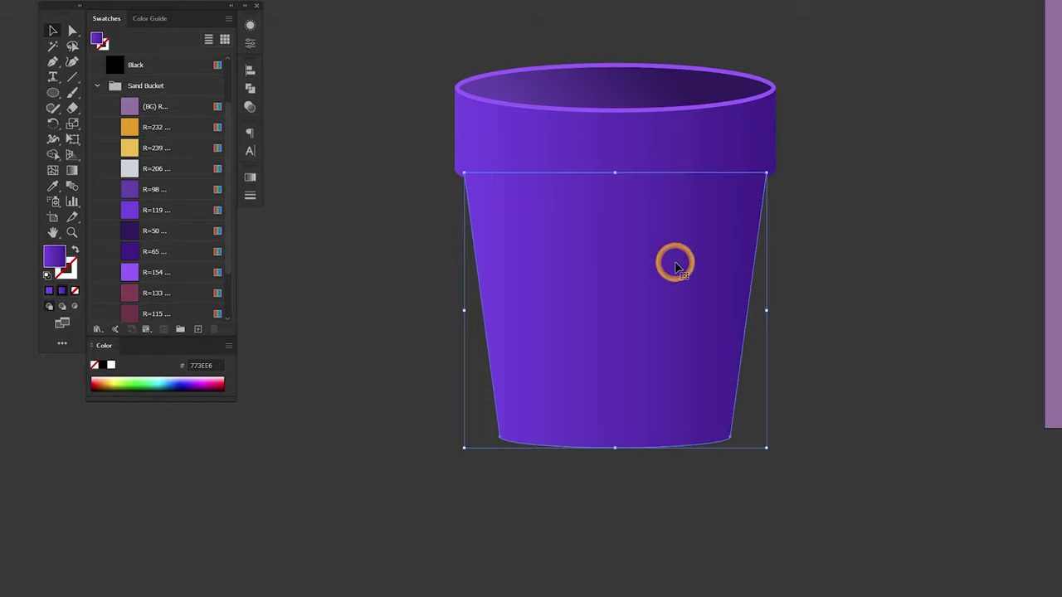
{"action": "left_click", "coordinate": [755, 450]}
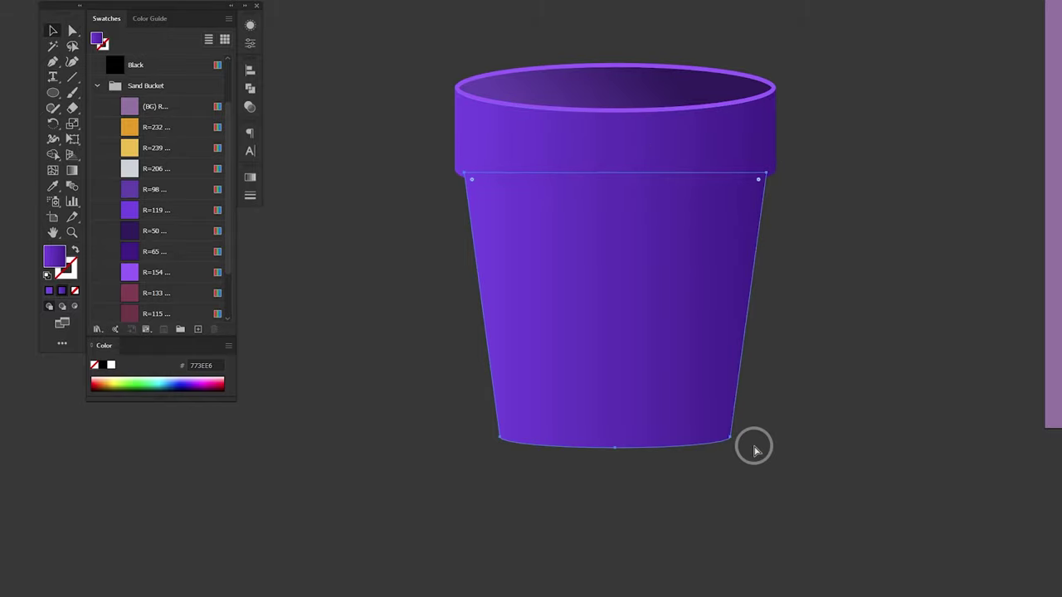
Paste a black copy of the rim band, send it backward, and nudge it to show a thin strip.
{"action": "key", "text": "ctrl+v"}
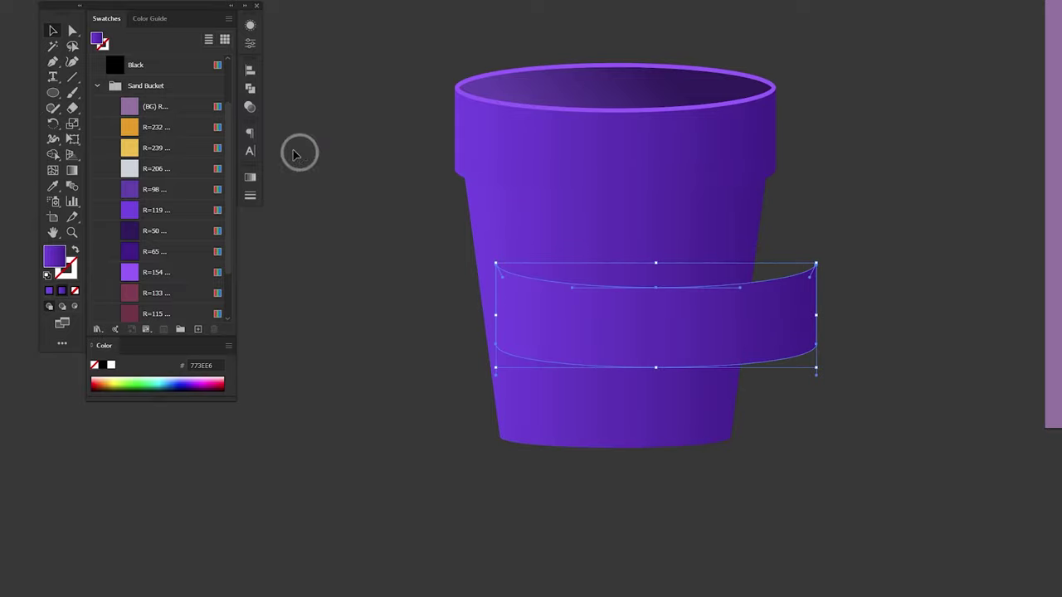
{"action": "left_click", "coordinate": [161, 73]}
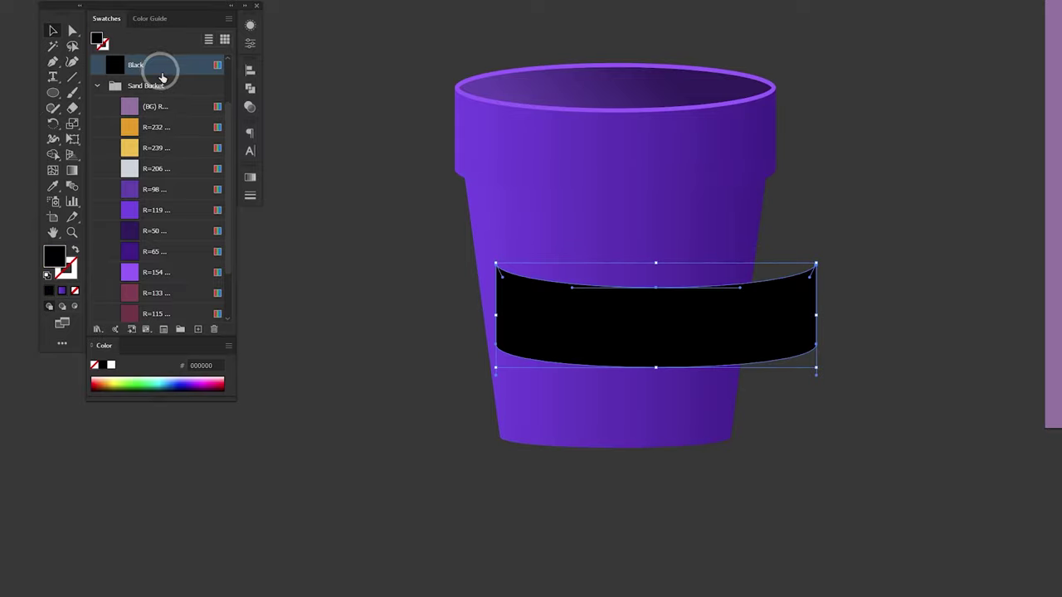
{"action": "left_click_drag", "start_coordinate": [646, 328], "coordinate": [622, 204]}
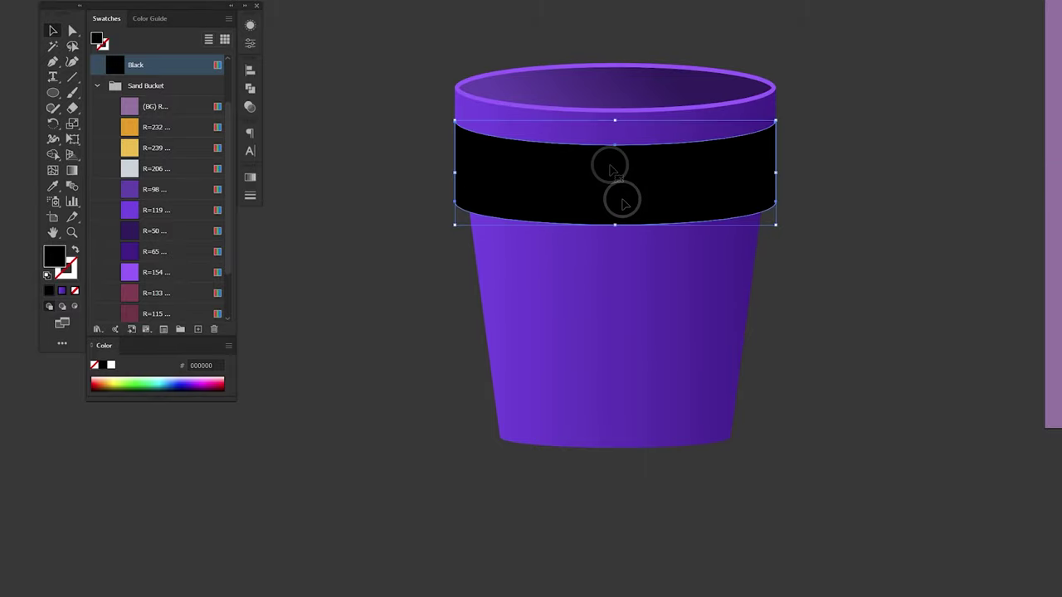
{"action": "right_click", "coordinate": [612, 166]}
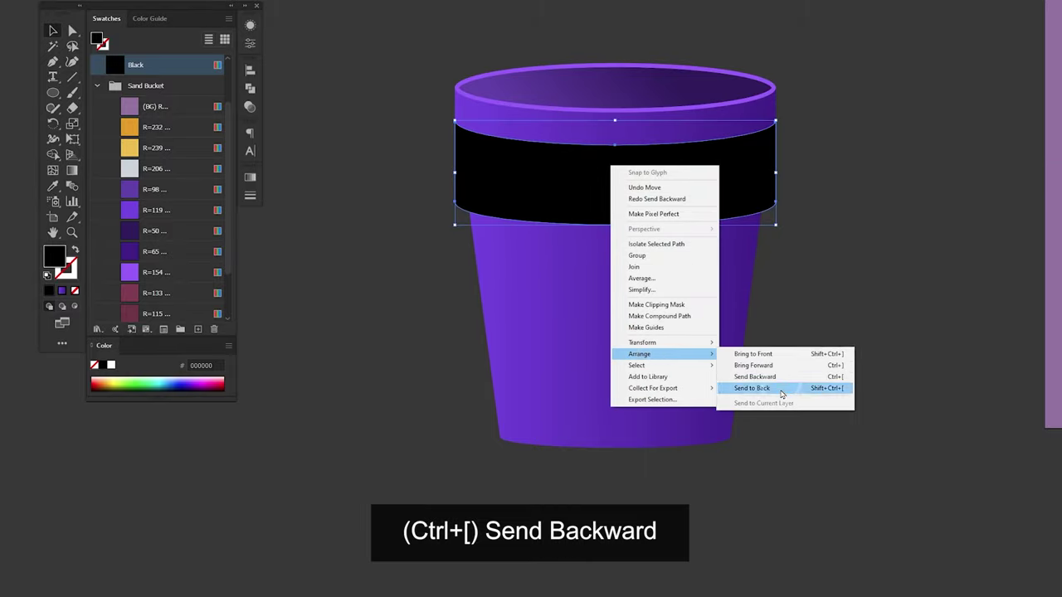
{"action": "mouse_move", "coordinate": [640, 355]}
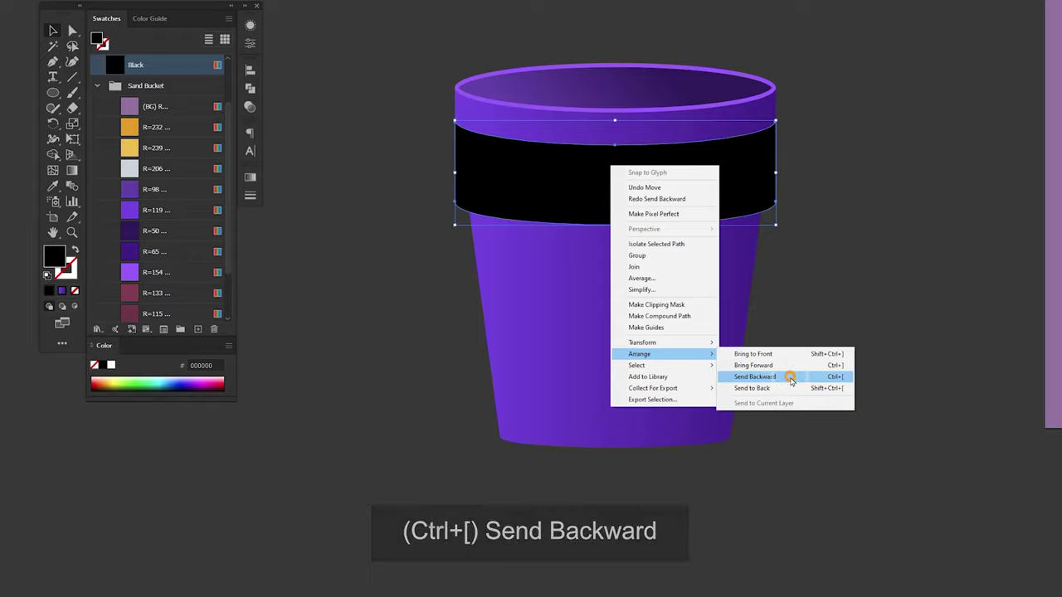
{"action": "left_click", "coordinate": [782, 382]}
{"action": "left_click_drag", "start_coordinate": [655, 214], "coordinate": [655, 207]}
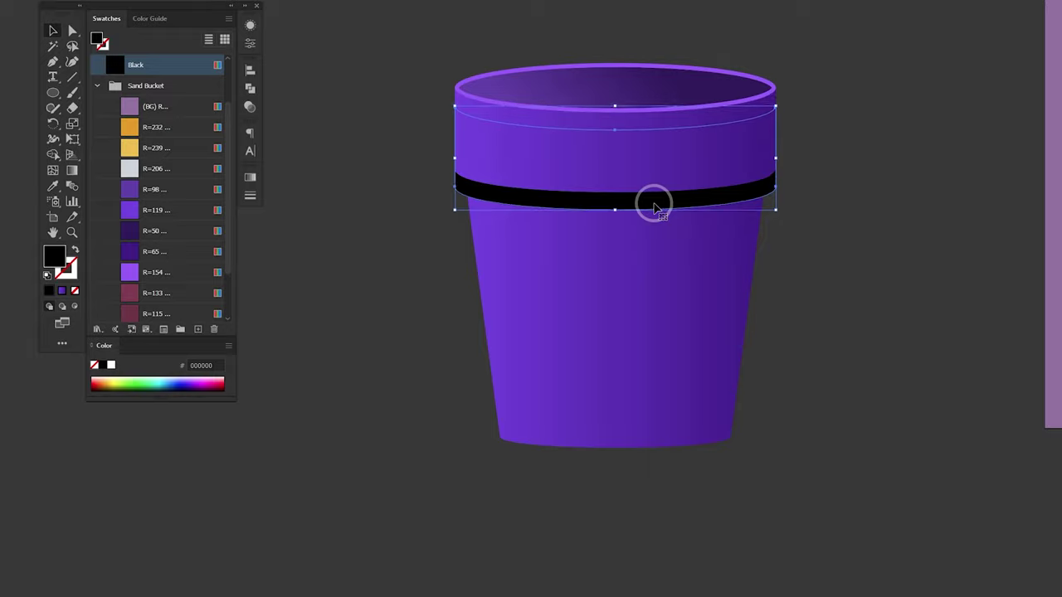
Draw a curved, pointed black shape from the strip down the bucket's right side, sharpening its strip anchor.
{"action": "key", "text": "p"}
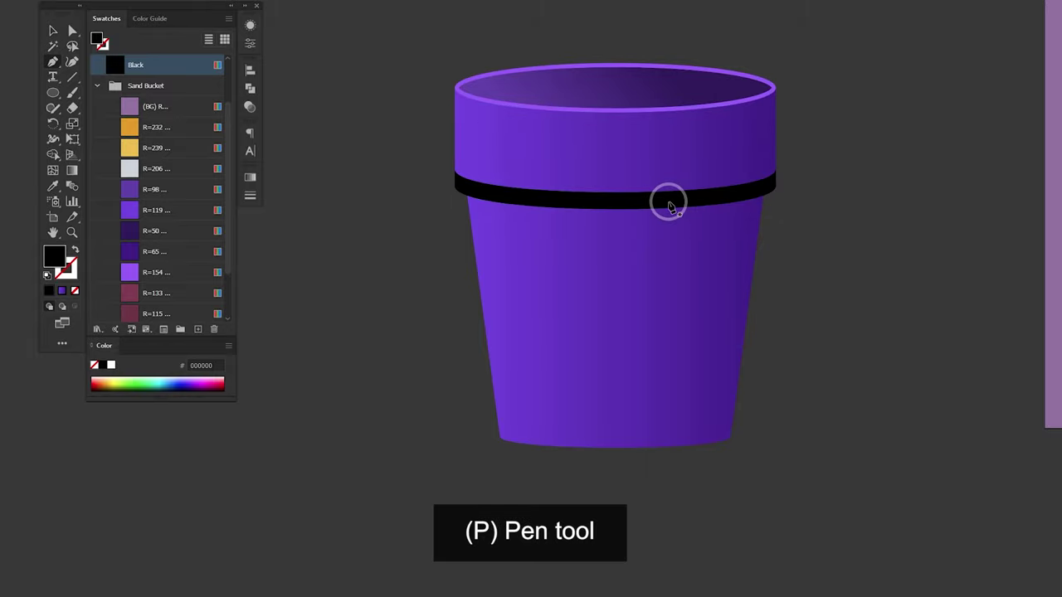
{"action": "left_click_drag", "start_coordinate": [614, 207], "coordinate": [695, 212]}
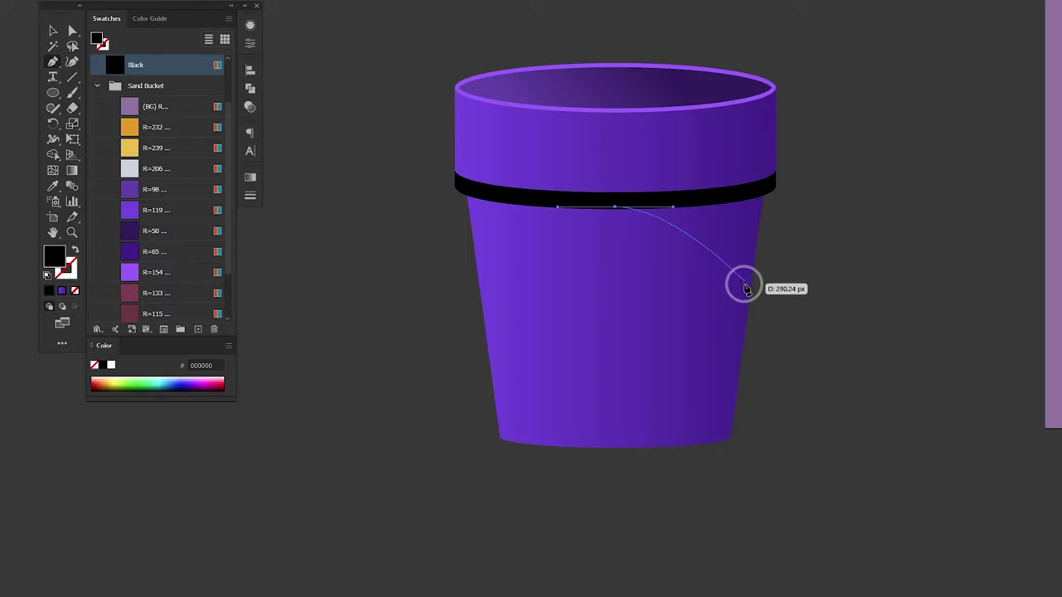
{"action": "mouse_move", "coordinate": [751, 323]}
{"action": "left_mouse_down"}
{"action": "mouse_move", "coordinate": [752, 404]}
{"action": "mouse_move", "coordinate": [739, 424]}
{"action": "left_mouse_up"}
{"action": "left_click", "coordinate": [753, 328]}
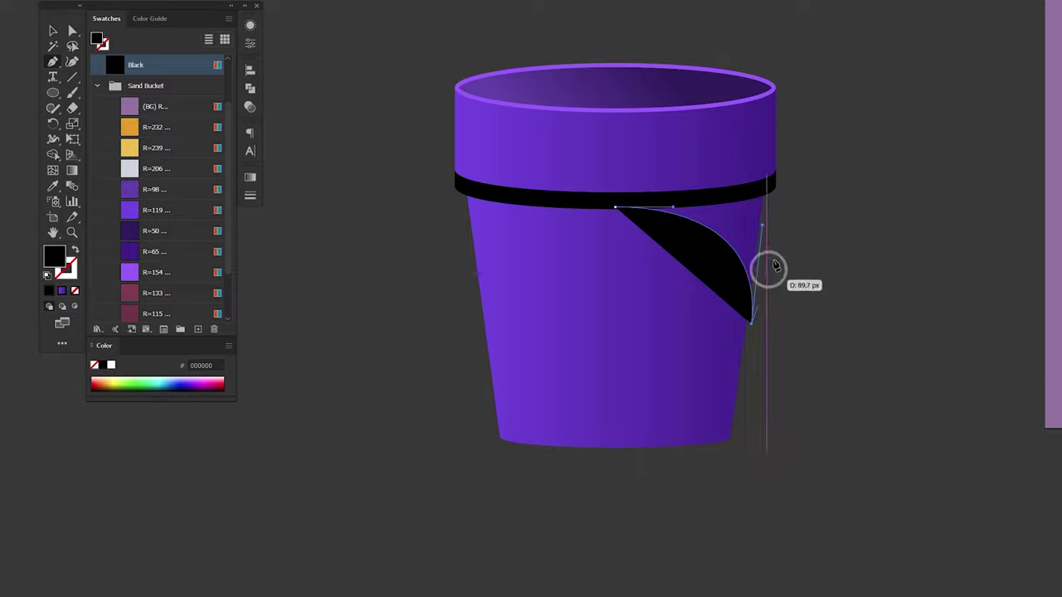
{"action": "left_click", "coordinate": [778, 180]}
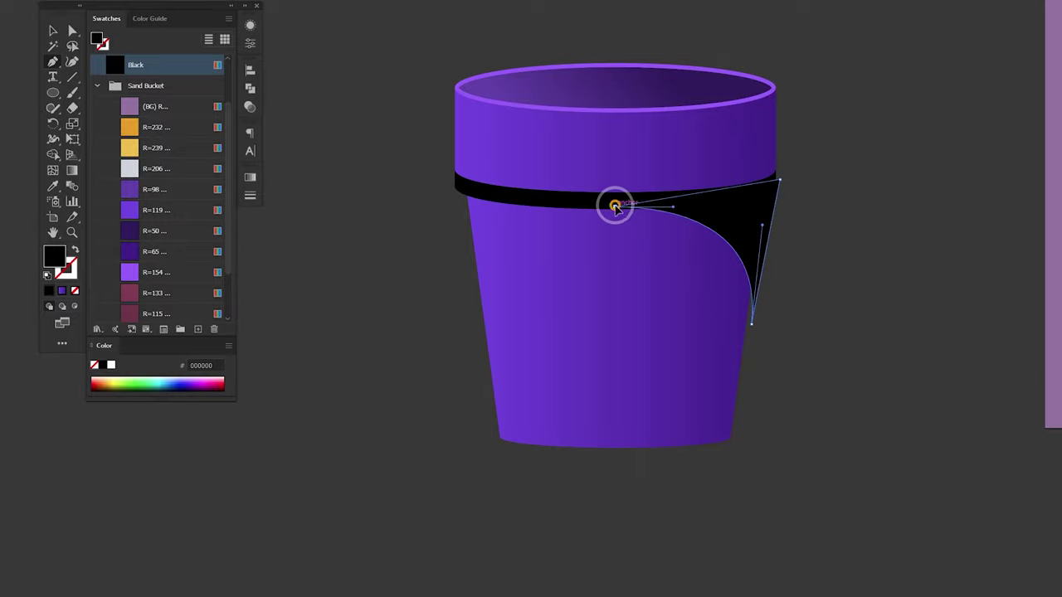
{"action": "key", "text": "a"}
{"action": "left_click_drag", "start_coordinate": [611, 207], "coordinate": [590, 205]}
Unite the band and black shape with Pathfinder and send the result behind the rim.
{"action": "key", "text": "v"}
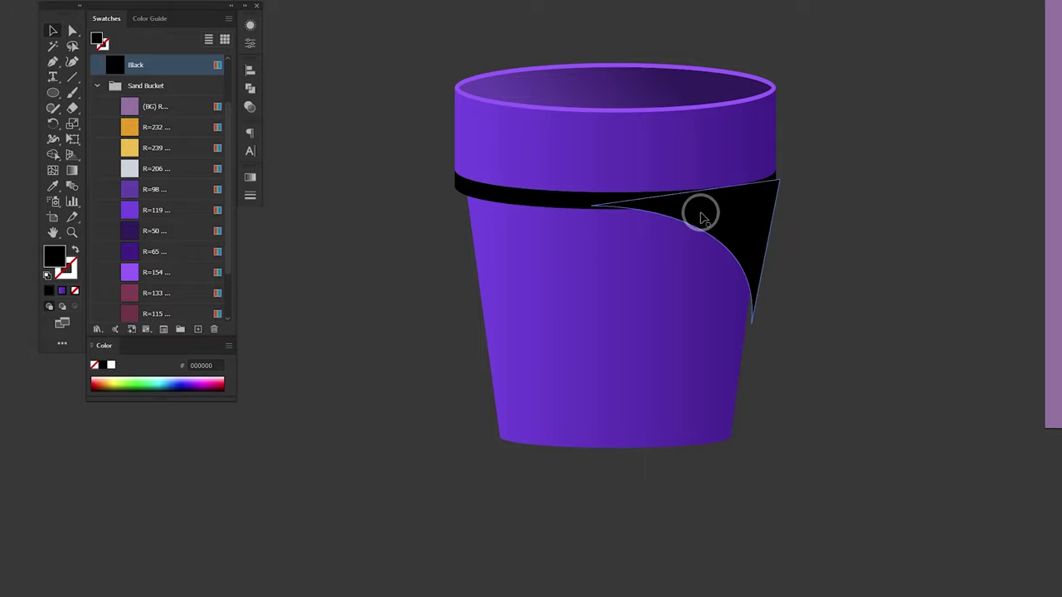
{"action": "left_click", "coordinate": [505, 181], "text": "shift"}
{"action": "left_click", "coordinate": [249, 88]}
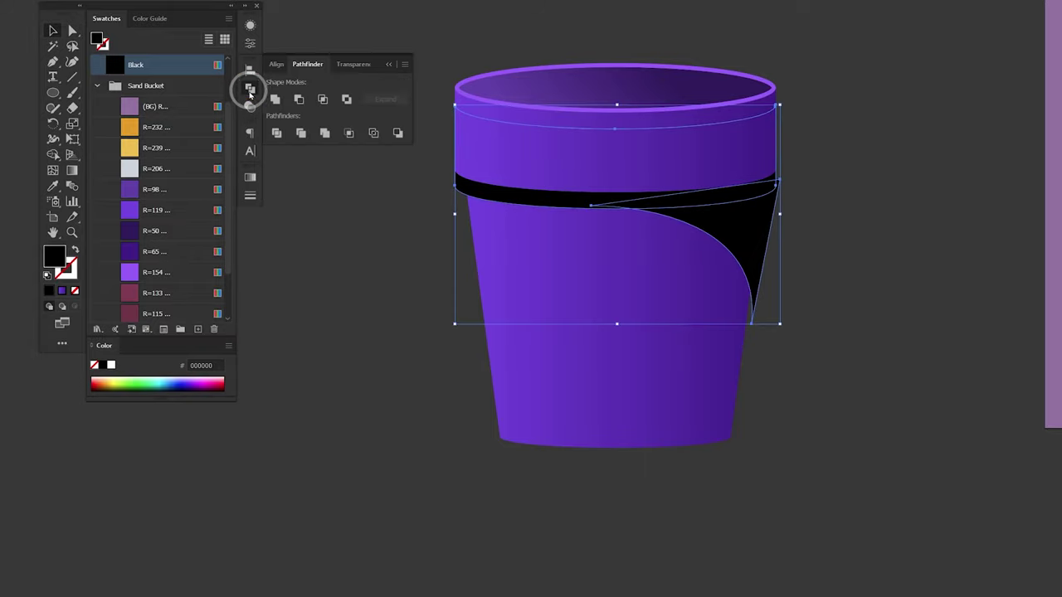
{"action": "left_click", "coordinate": [274, 100]}
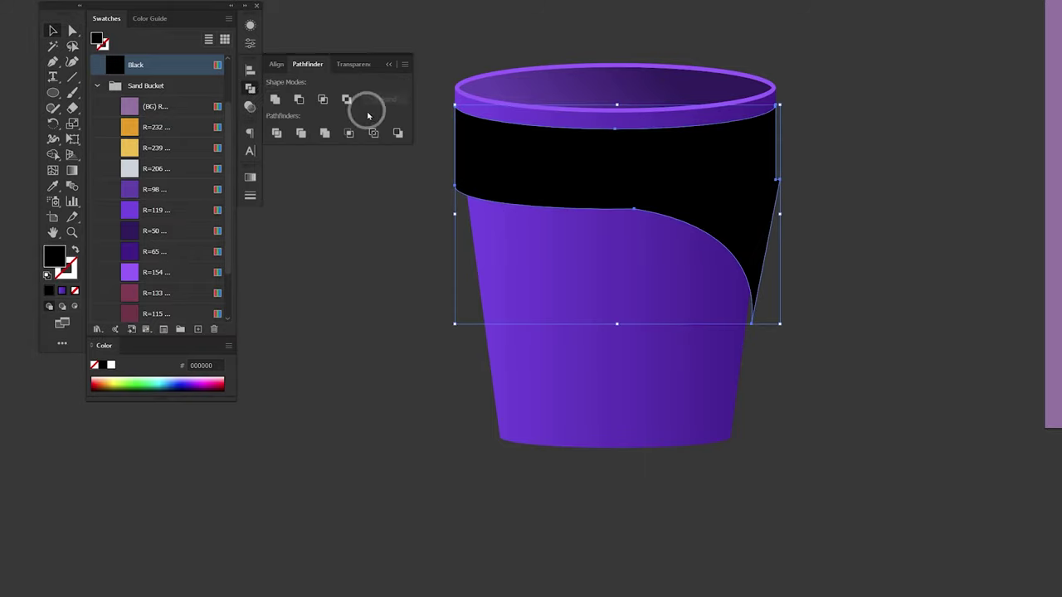
{"action": "key", "text": "ctrl+bracketleft"}
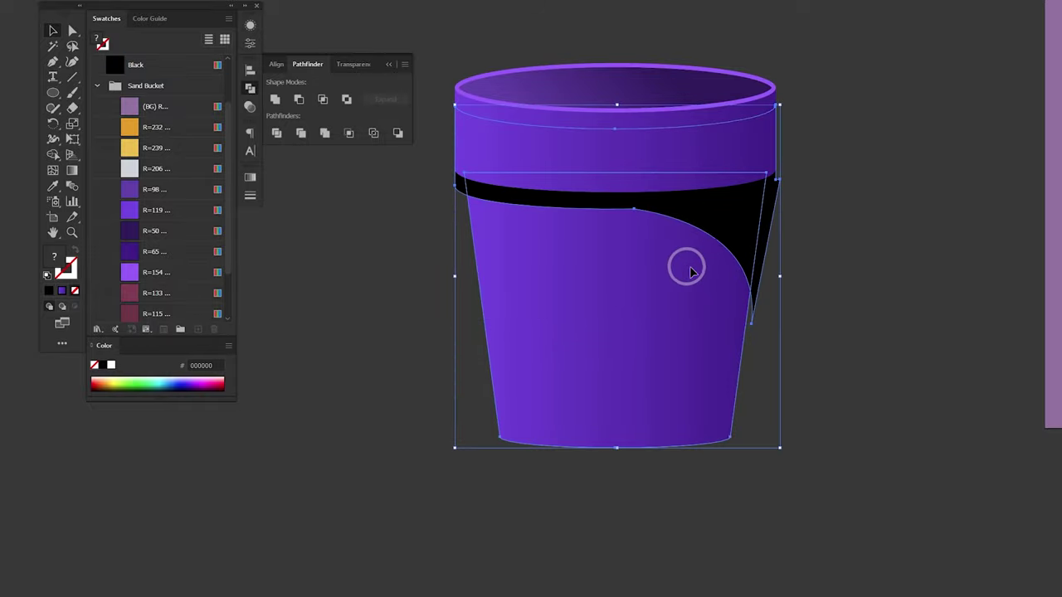
Trim the black sliver past the bucket's right edge with Shape Builder.
{"action": "key", "text": "shift+m"}
{"action": "left_click", "coordinate": [774, 246], "text": "alt"}
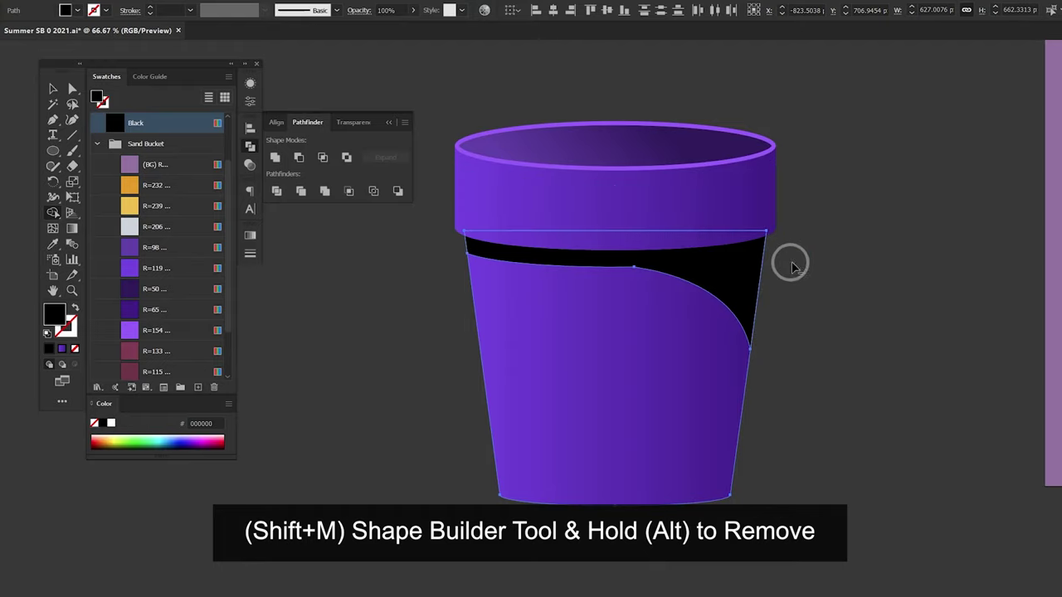
{"action": "key", "text": "v"}
{"action": "left_click", "coordinate": [840, 264]}
{"action": "key", "text": "a"}
{"action": "left_click", "coordinate": [636, 266]}
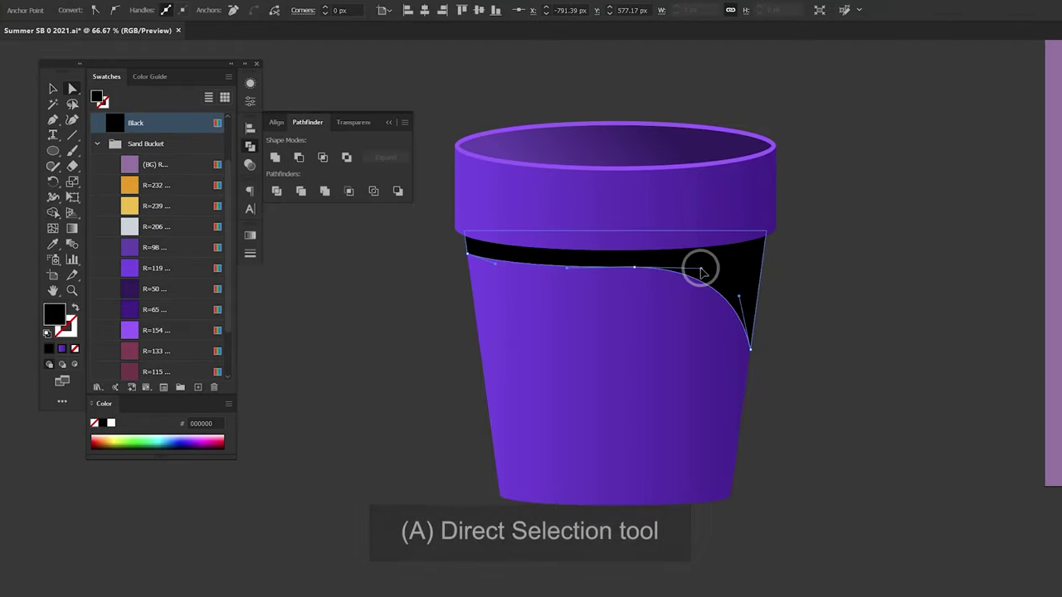
{"action": "key", "text": "v"}
{"action": "left_click", "coordinate": [818, 321]}
Set the black band's blend mode to Multiply at 55% opacity.
{"action": "left_click", "coordinate": [726, 283]}
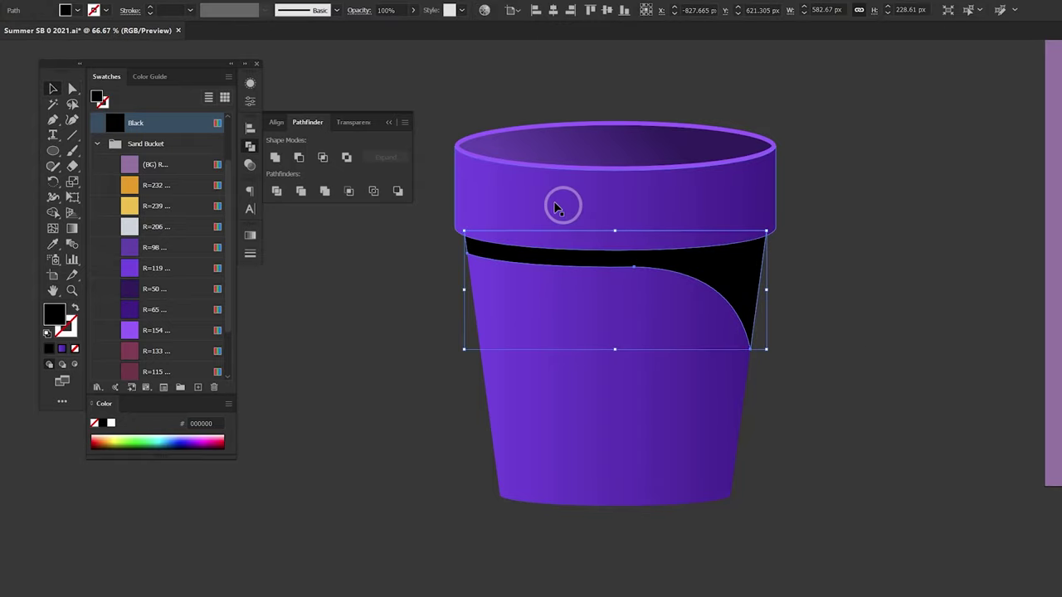
{"action": "left_click", "coordinate": [353, 13]}
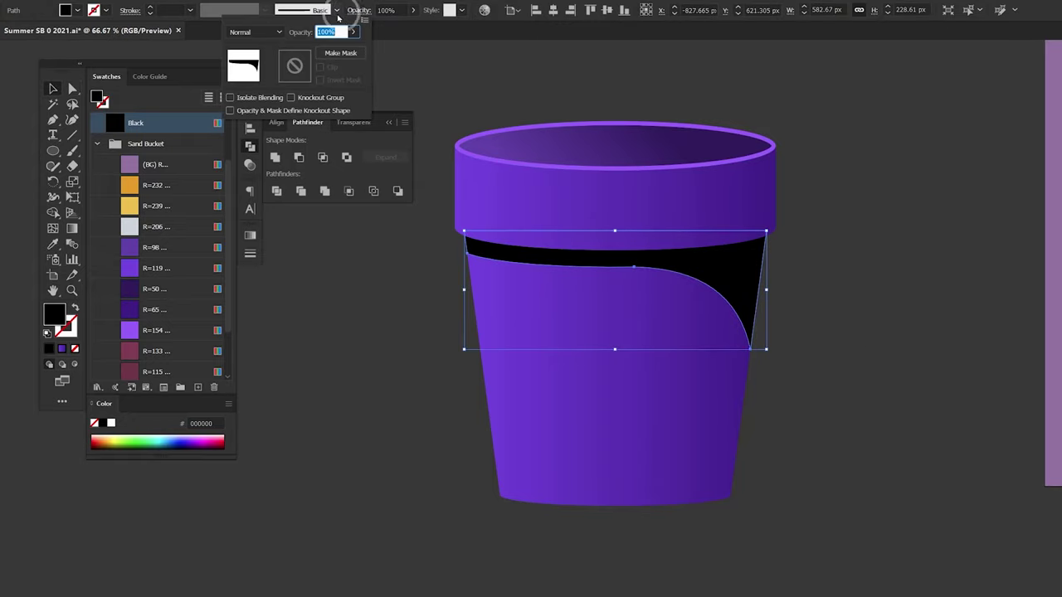
{"action": "left_click", "coordinate": [265, 31]}
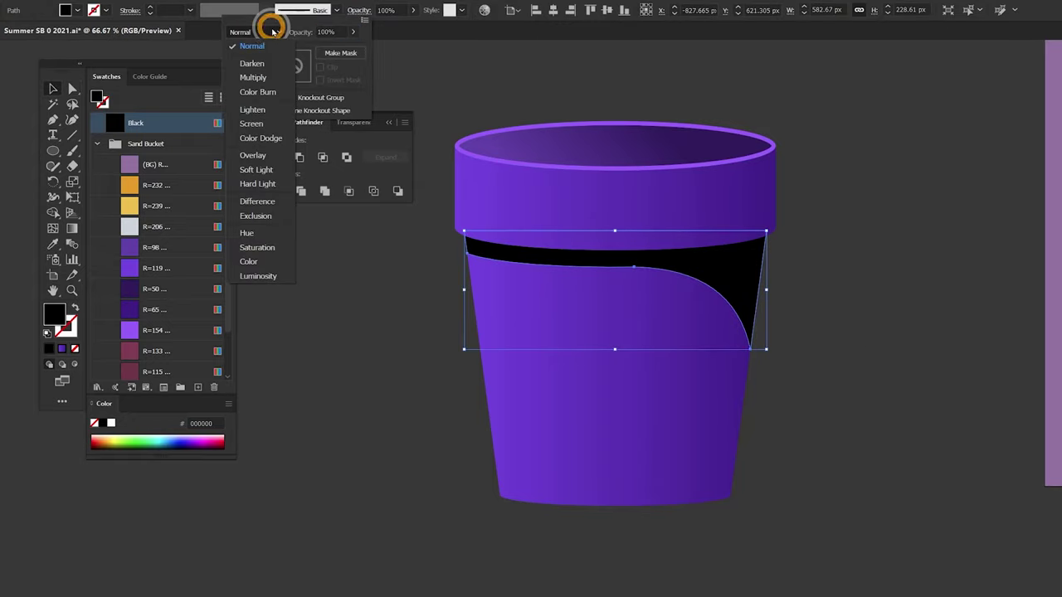
{"action": "left_click", "coordinate": [280, 81]}
{"action": "type", "text": "55"}
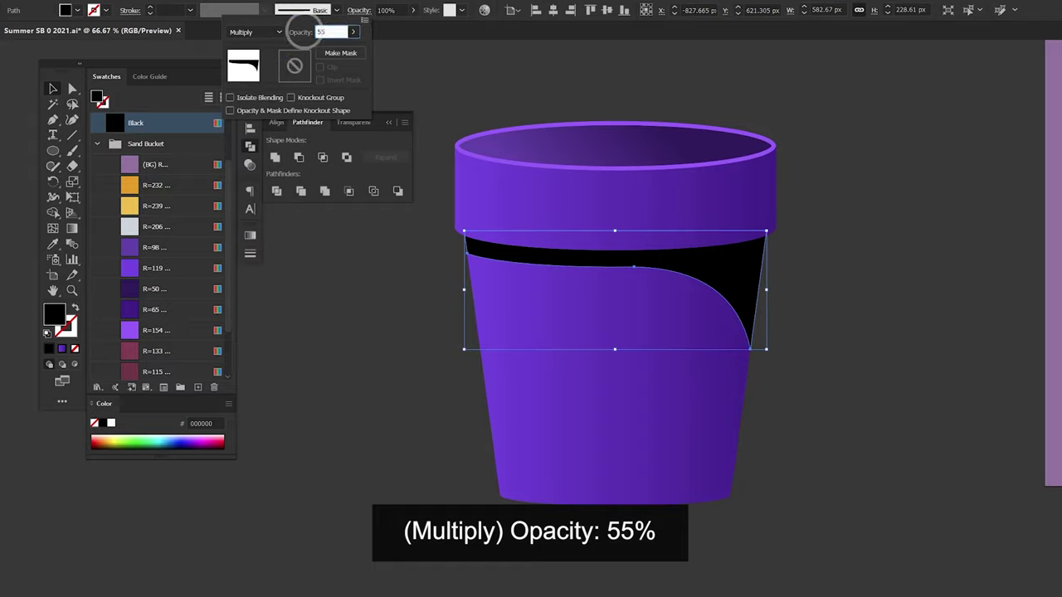
{"action": "key", "text": "Return"}
Group the bucket body with its shadow.
{"action": "left_click", "coordinate": [362, 251]}
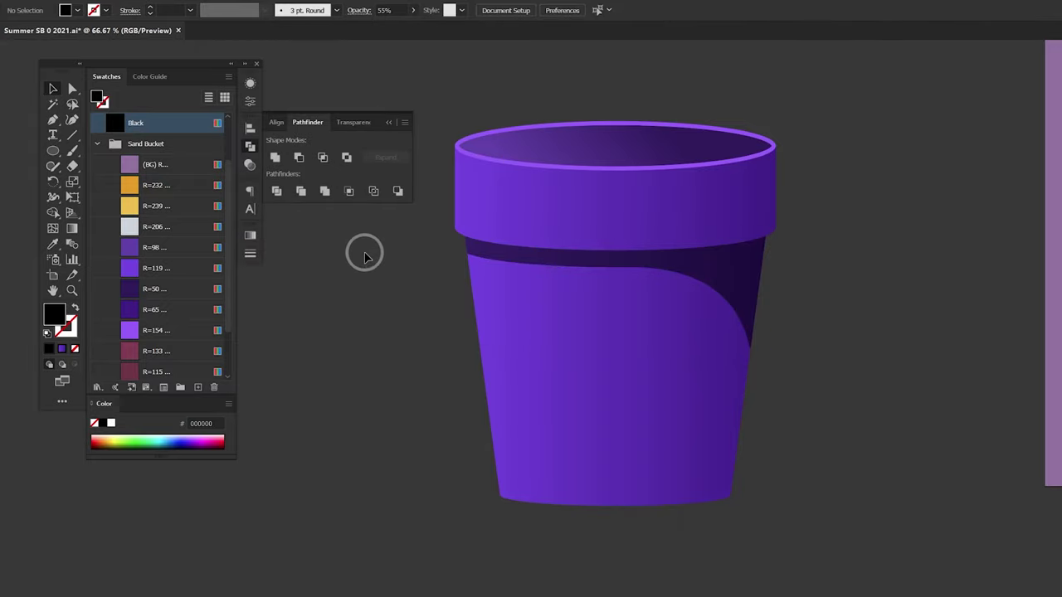
{"action": "left_click", "coordinate": [562, 390]}
{"action": "right_click", "coordinate": [623, 285]}
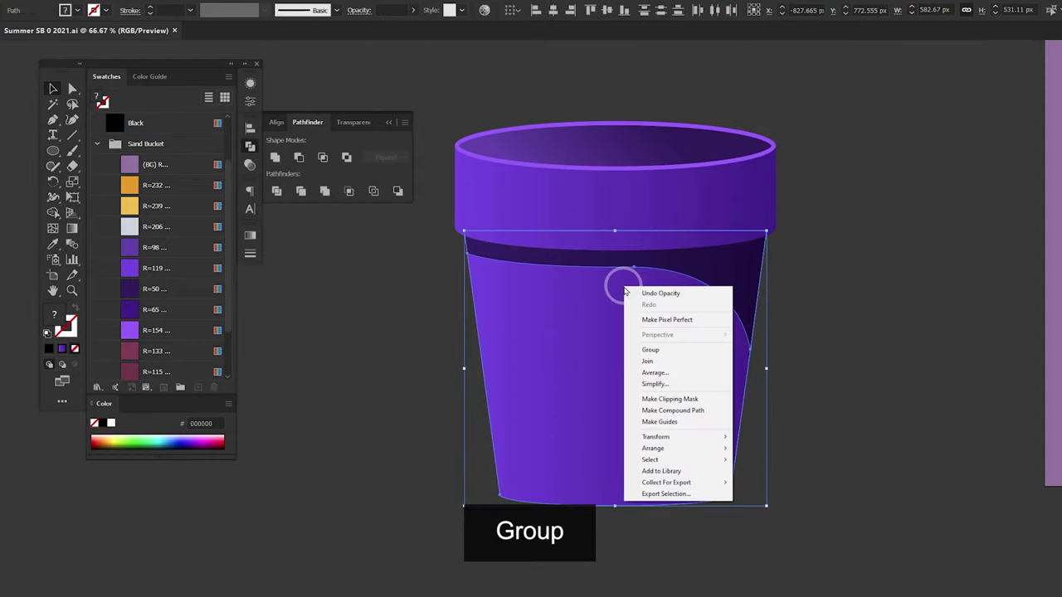
{"action": "left_click", "coordinate": [671, 350]}
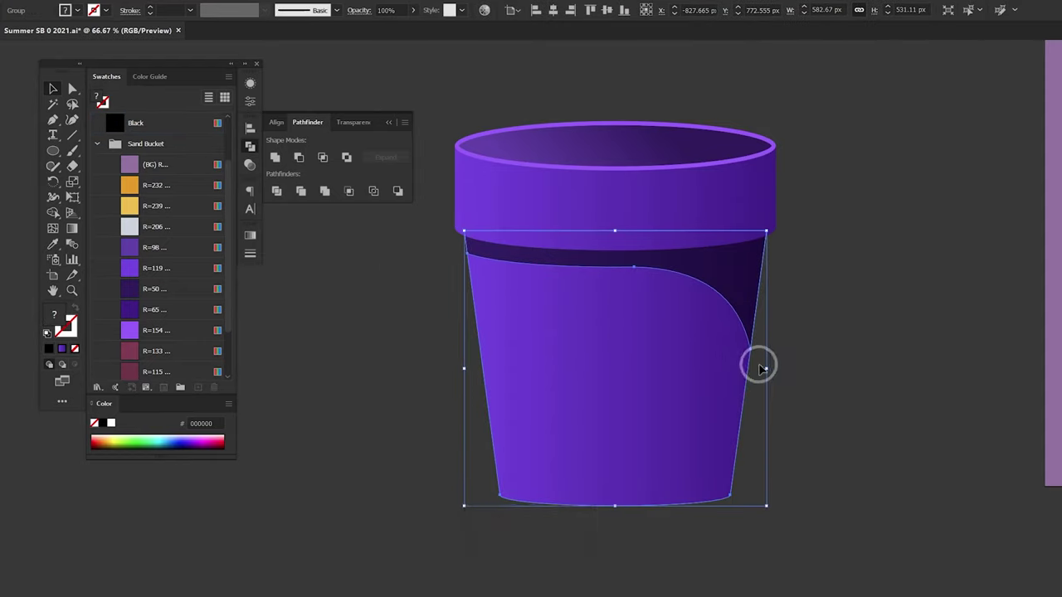
{"action": "key", "text": "a"}
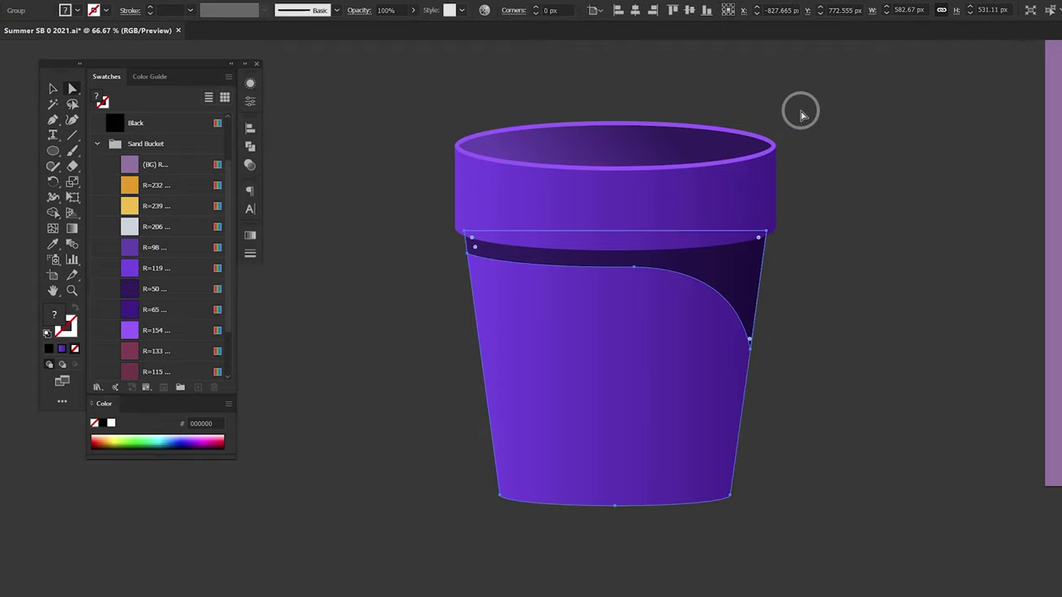
{"action": "left_click", "coordinate": [534, 179]}
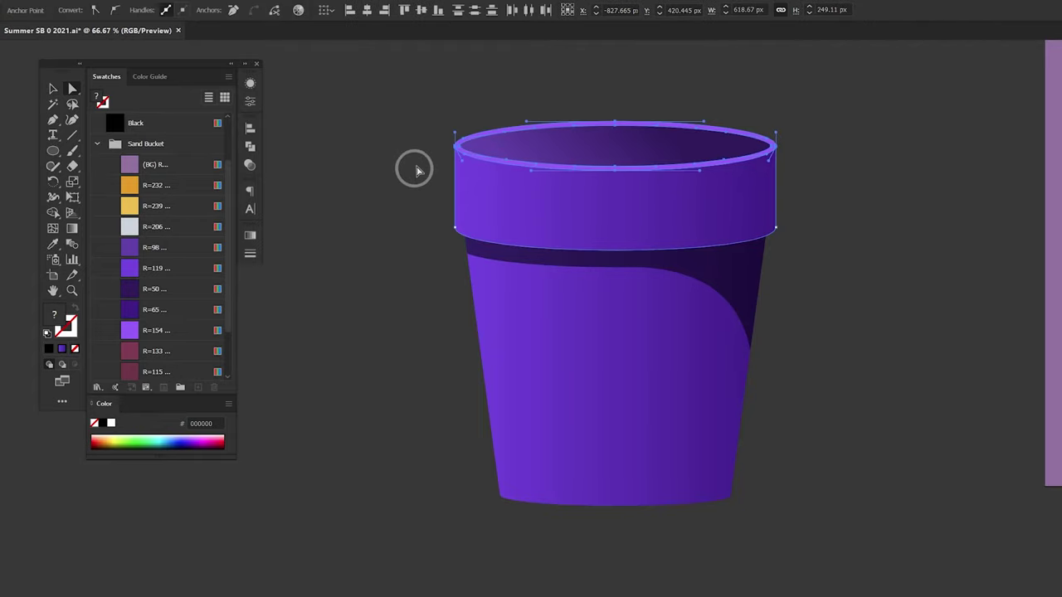
Lower the rim's top anchor to flatten it, then draw a small 12.89 × 39.44 px rectangle left of the bucket.
{"action": "scroll", "coordinate": [585, 131], "scroll_direction": "up", "scroll_amount": 2}
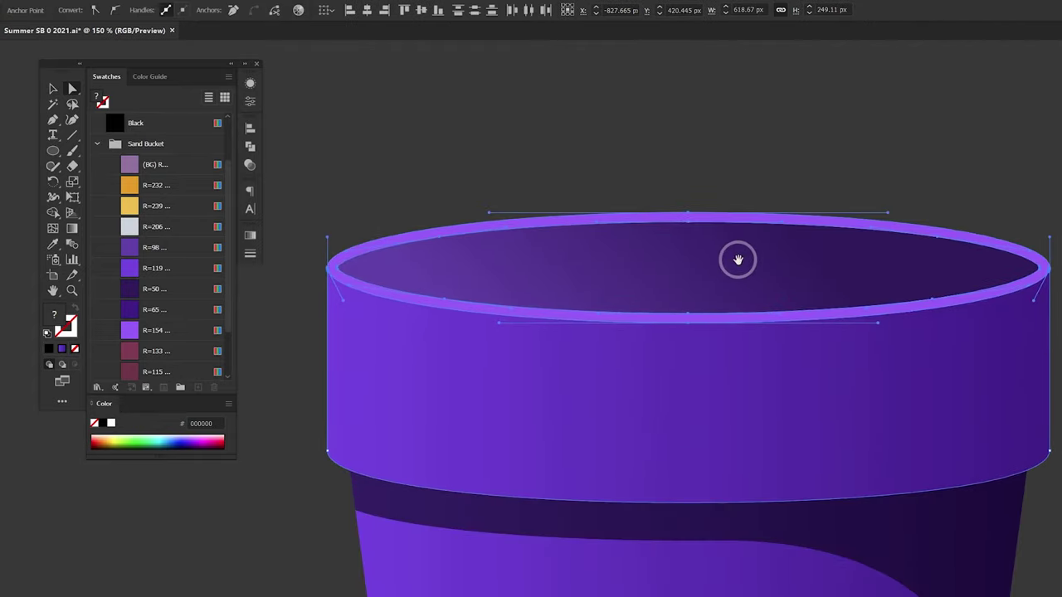
{"action": "left_click_drag", "start_coordinate": [721, 360], "coordinate": [754, 244]}
{"action": "left_click_drag", "start_coordinate": [688, 217], "coordinate": [689, 229]}
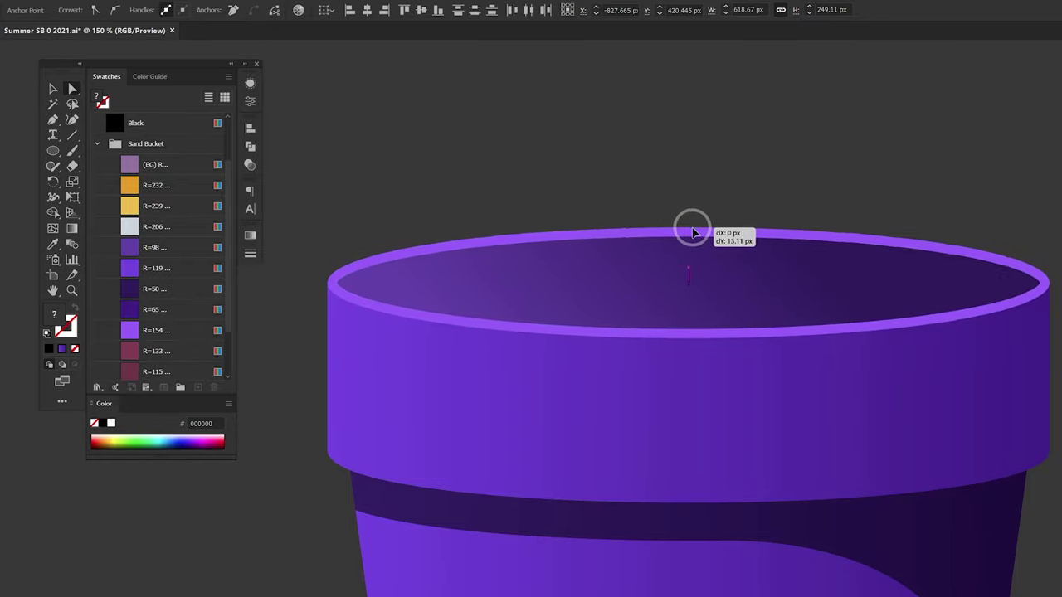
{"action": "key", "text": "ctrl+shift+a"}
{"action": "left_click_drag", "start_coordinate": [343, 358], "coordinate": [723, 334]}
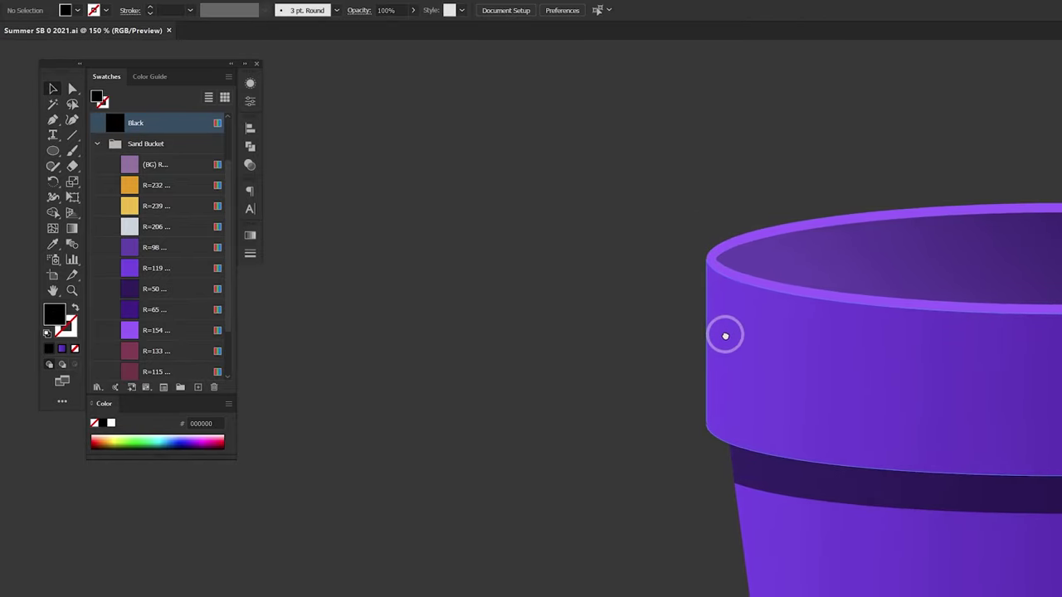
{"action": "left_click_drag", "start_coordinate": [479, 258], "coordinate": [493, 305]}
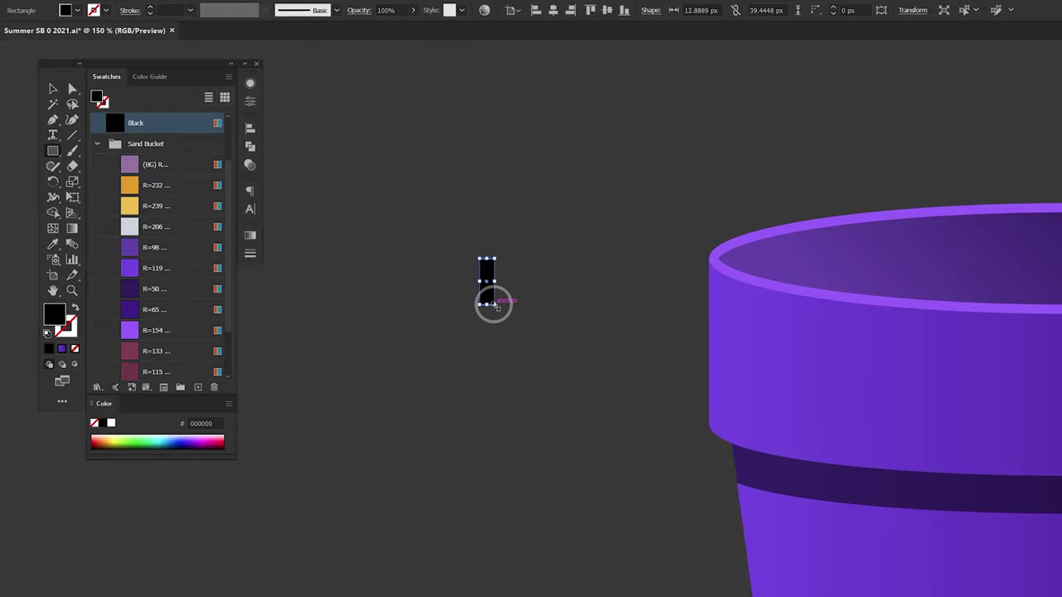
Fill the small rectangle with the light purple R=154 swatch, round its corners and narrow it slightly.
{"action": "left_click", "coordinate": [180, 332]}
{"action": "key", "text": "a"}
{"action": "mouse_move", "coordinate": [485, 297]}
{"action": "left_mouse_down"}
{"action": "mouse_move", "coordinate": [490, 309]}
{"action": "mouse_move", "coordinate": [681, 349]}
{"action": "mouse_move", "coordinate": [677, 318]}
{"action": "left_mouse_up"}
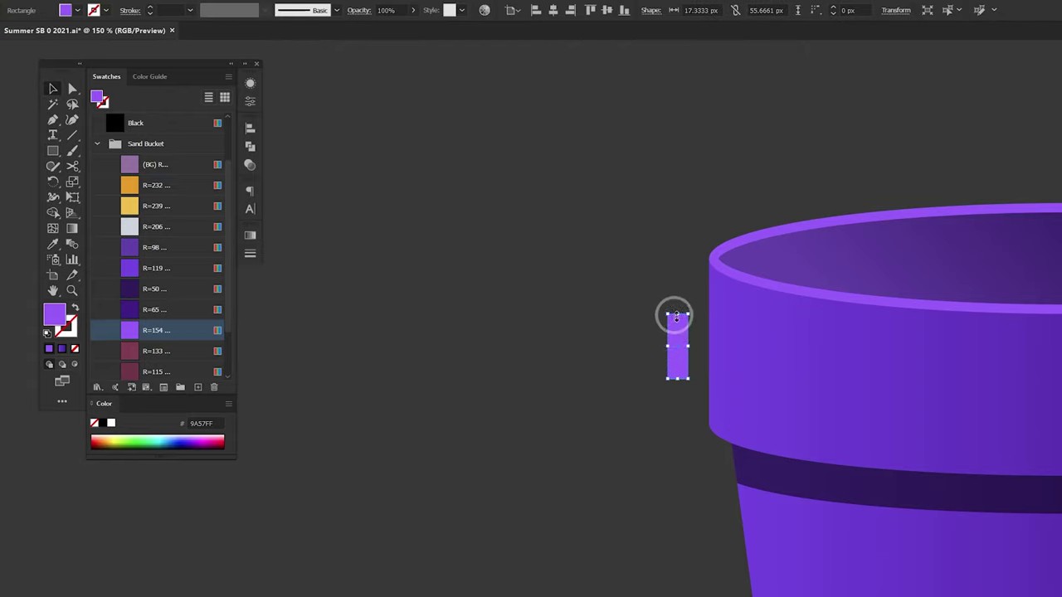
{"action": "mouse_move", "coordinate": [675, 360]}
{"action": "left_mouse_down"}
{"action": "mouse_move", "coordinate": [465, 314]}
{"action": "mouse_move", "coordinate": [501, 296]}
{"action": "mouse_move", "coordinate": [473, 329]}
{"action": "left_mouse_up"}
{"action": "key", "text": "a"}
{"action": "left_click", "coordinate": [466, 334]}
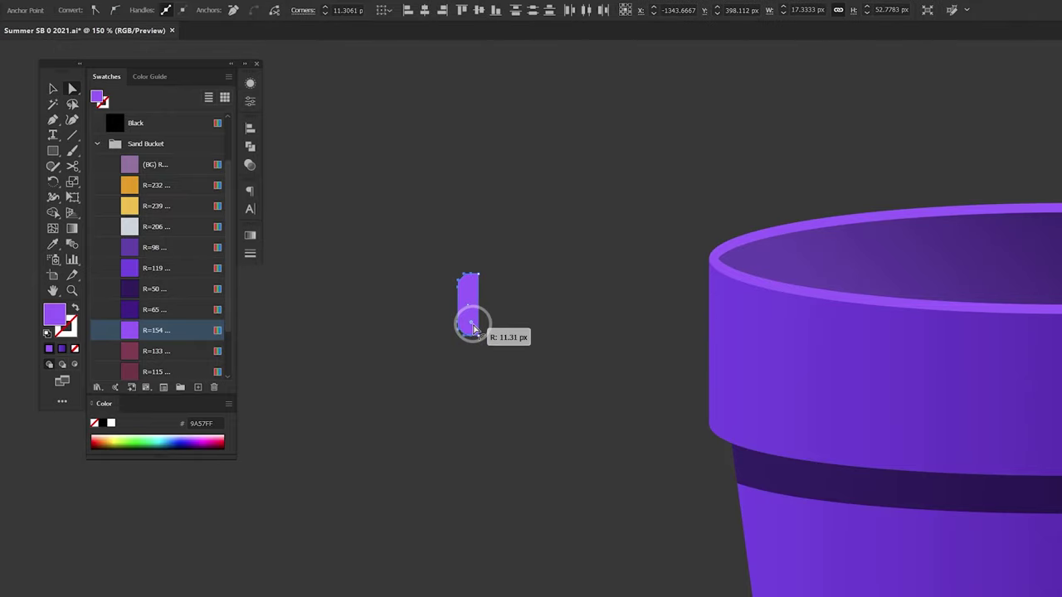
{"action": "key", "text": "v"}
{"action": "left_click", "coordinate": [548, 277]}
{"action": "left_click", "coordinate": [477, 304]}
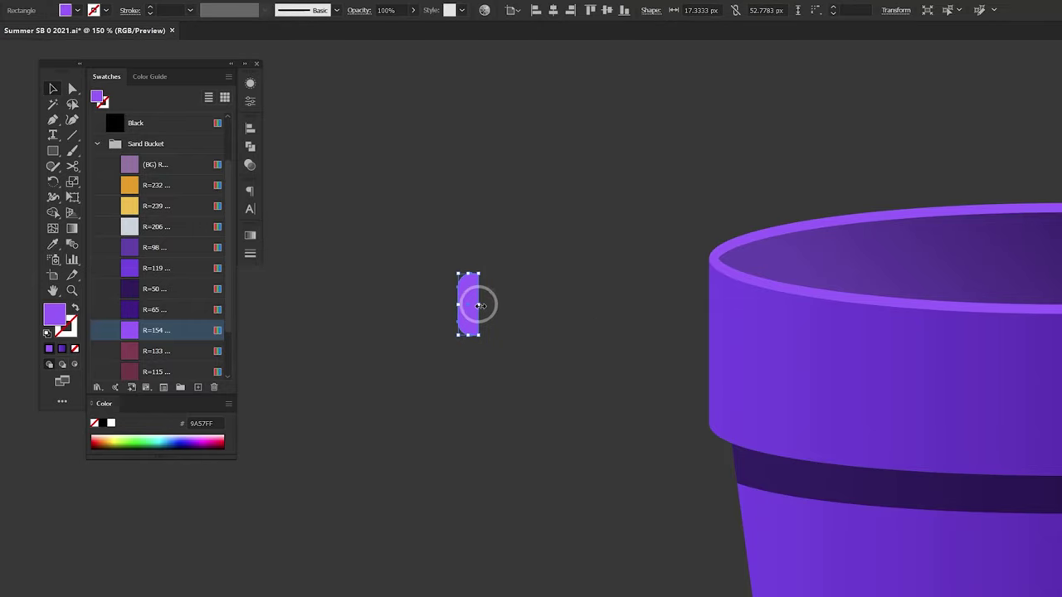
{"action": "left_click_drag", "start_coordinate": [478, 303], "coordinate": [474, 305]}
{"action": "left_click", "coordinate": [573, 337]}
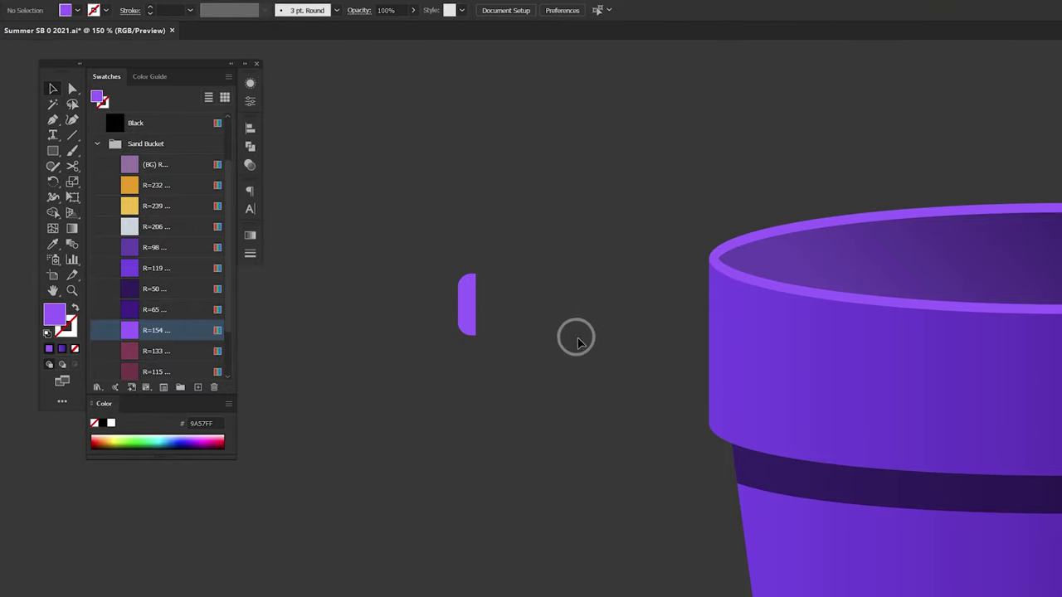
{"action": "left_click", "coordinate": [470, 319]}
Duplicate the rounded bar, colour the copy dark purple 411789, and group both pieces.
{"action": "left_click_drag", "start_coordinate": [470, 313], "coordinate": [469, 313]}
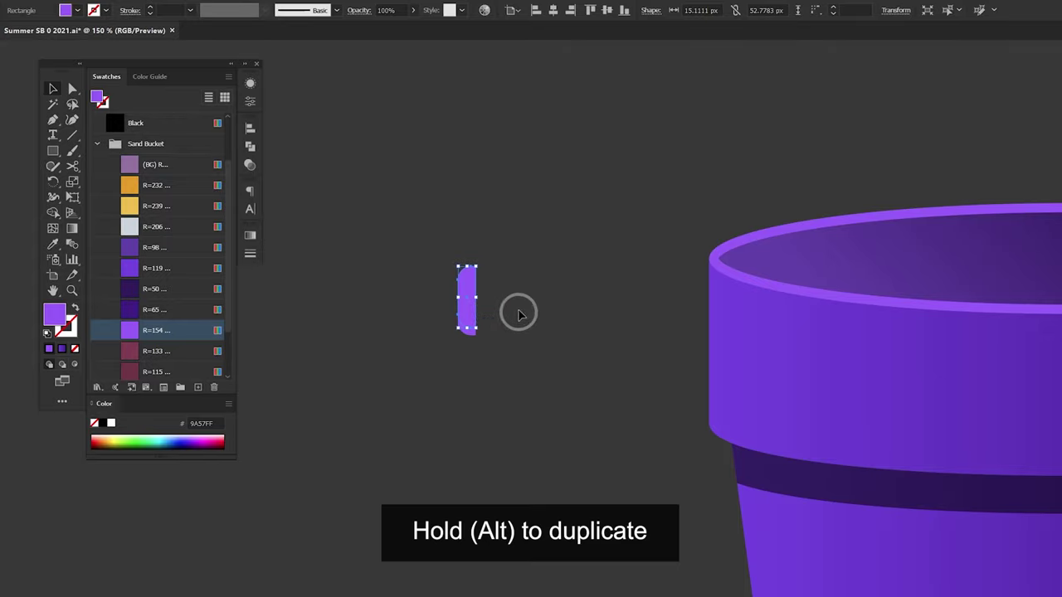
{"action": "left_click", "coordinate": [510, 310]}
{"action": "left_click", "coordinate": [470, 333]}
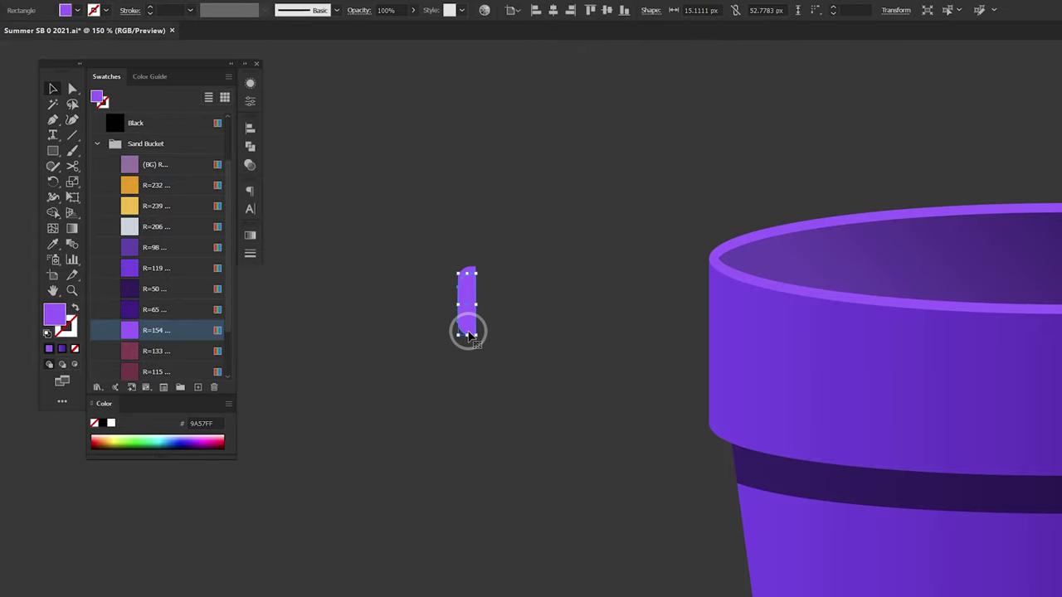
{"action": "left_click", "coordinate": [179, 312]}
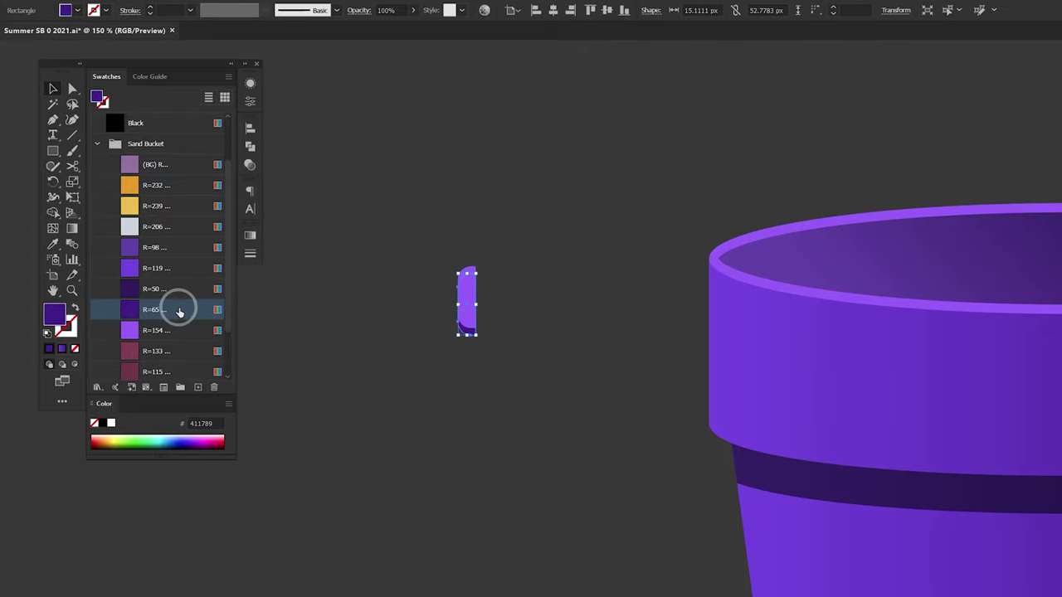
{"action": "left_click", "coordinate": [596, 390]}
{"action": "left_click_drag", "start_coordinate": [504, 249], "coordinate": [436, 365]}
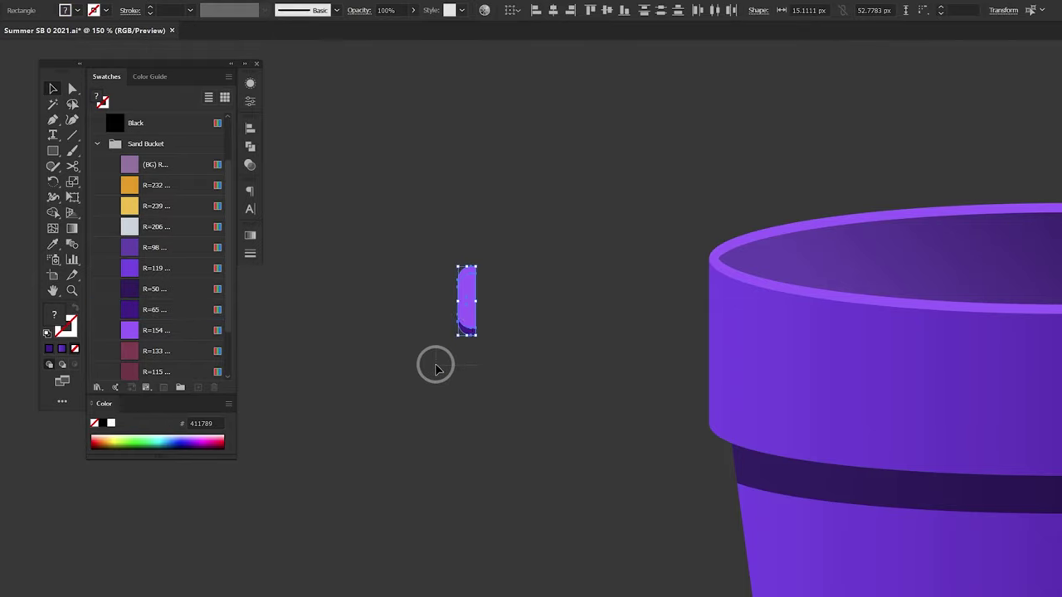
{"action": "right_click", "coordinate": [465, 312]}
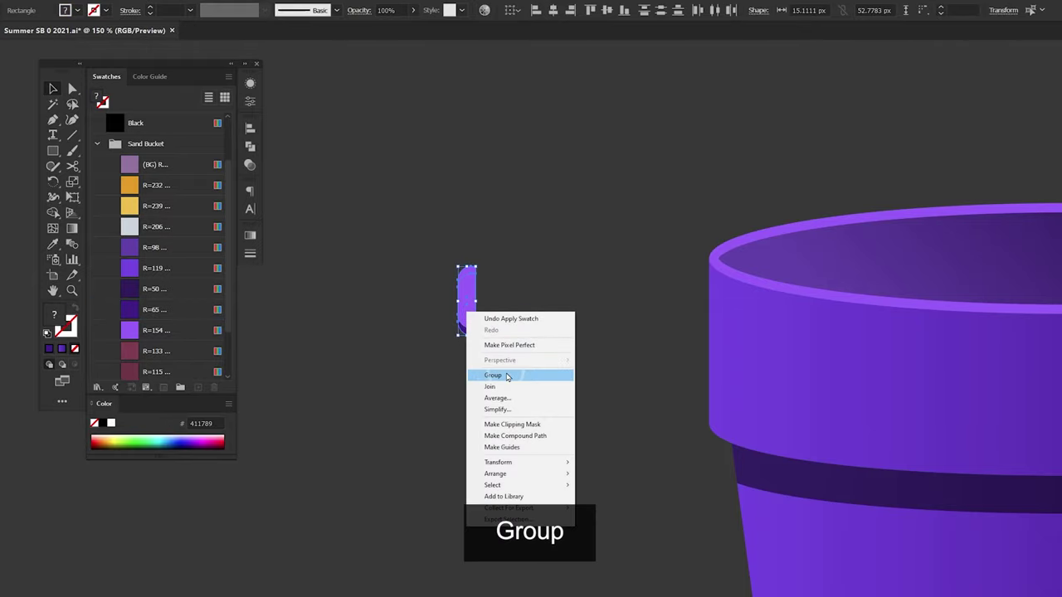
{"action": "left_click", "coordinate": [507, 376]}
Send the handle tab behind the bucket and position it at the rim's right edge.
{"action": "left_click_drag", "start_coordinate": [469, 315], "coordinate": [701, 364]}
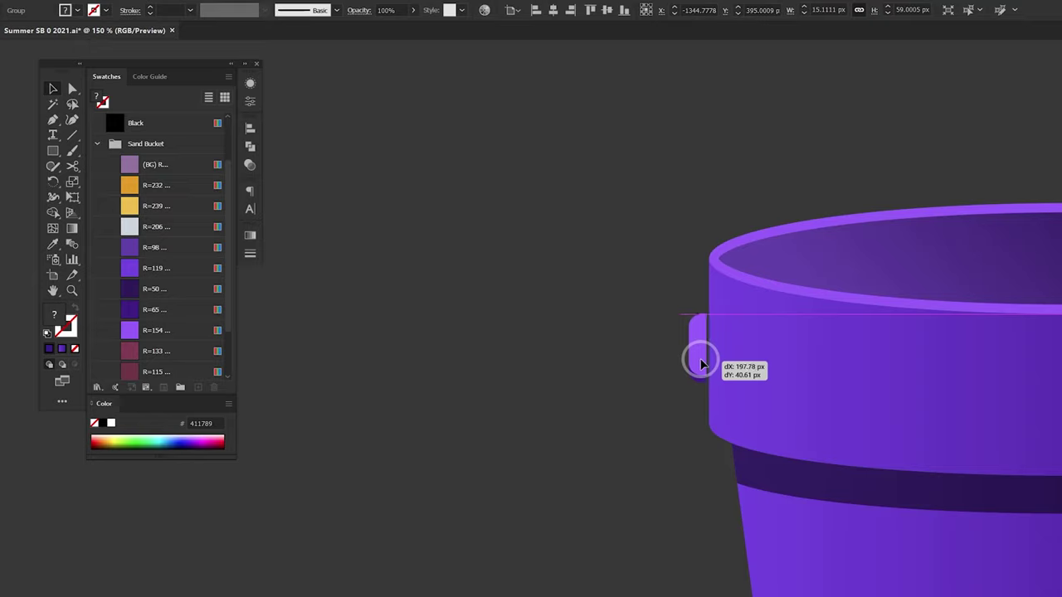
{"action": "left_click_drag", "start_coordinate": [701, 364], "coordinate": [702, 358]}
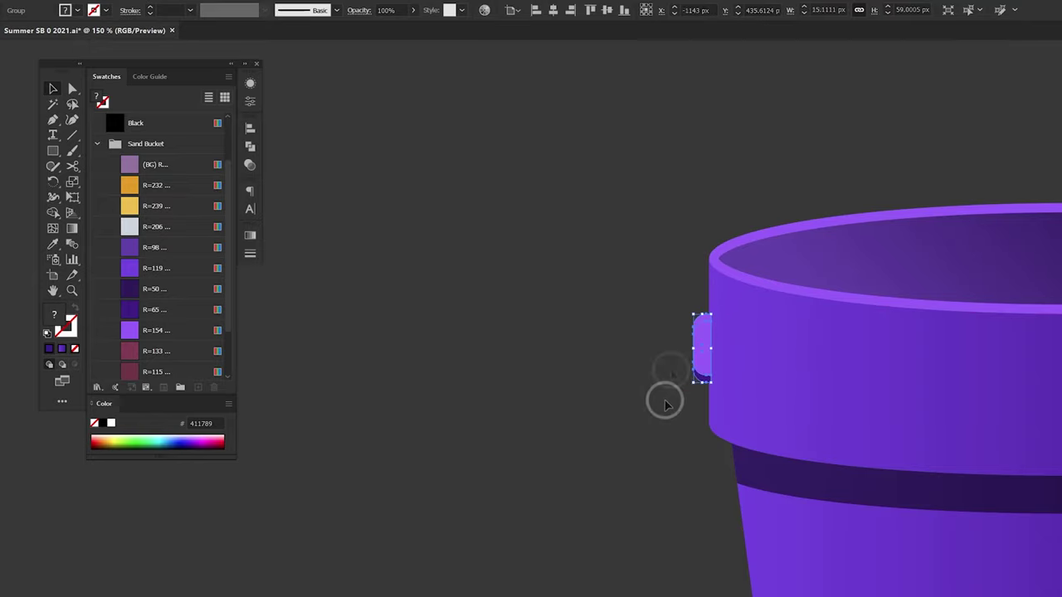
{"action": "key", "text": "ctrl+shift+bracketleft"}
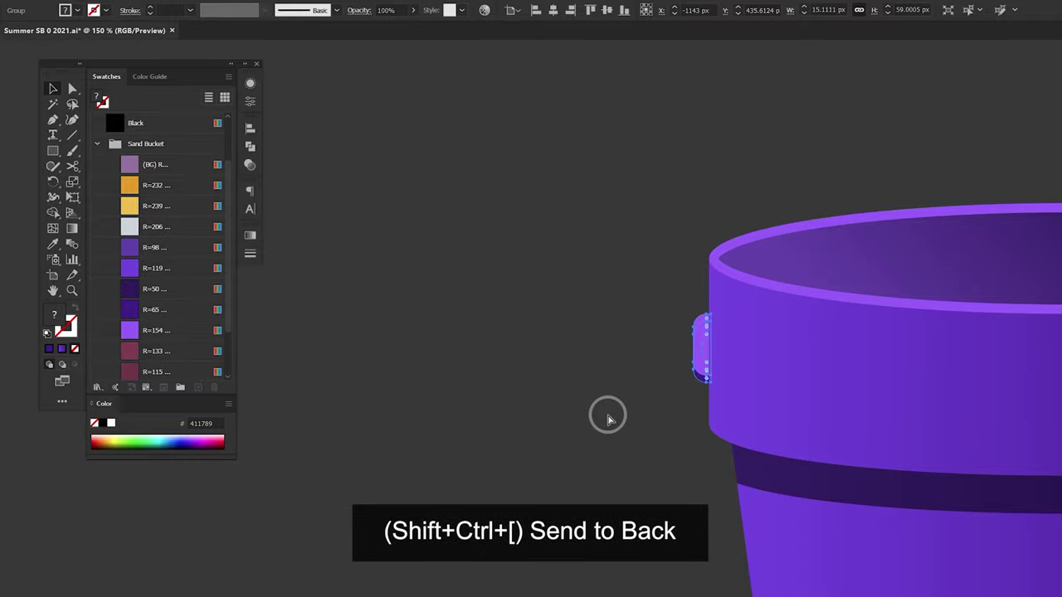
{"action": "mouse_move", "coordinate": [607, 415]}
{"action": "left_mouse_down"}
{"action": "mouse_move", "coordinate": [503, 410]}
{"action": "mouse_move", "coordinate": [318, 365]}
{"action": "left_mouse_up"}
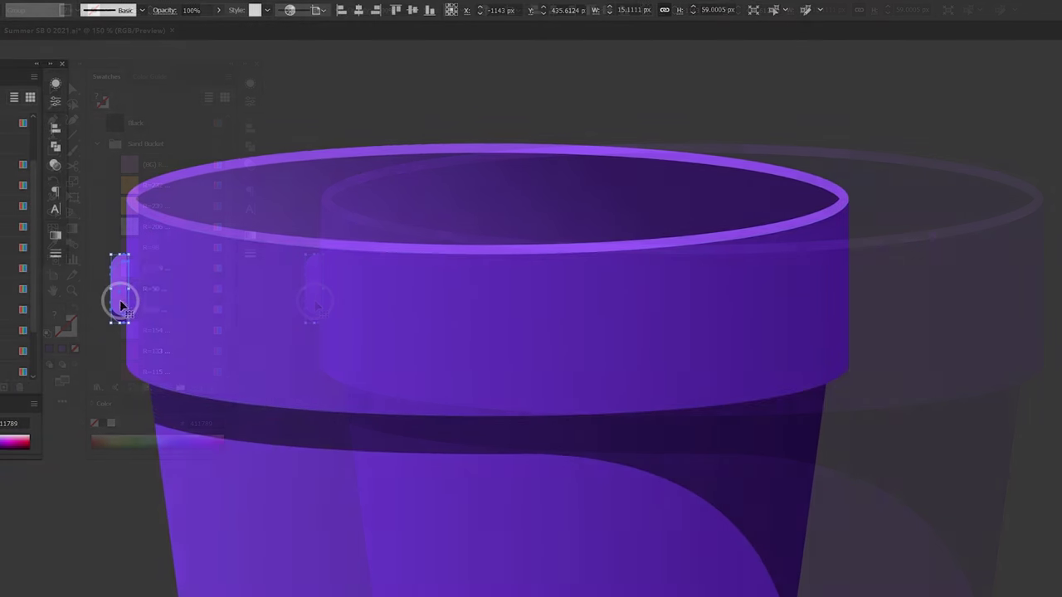
{"action": "left_click_drag", "start_coordinate": [601, 307], "coordinate": [871, 289]}
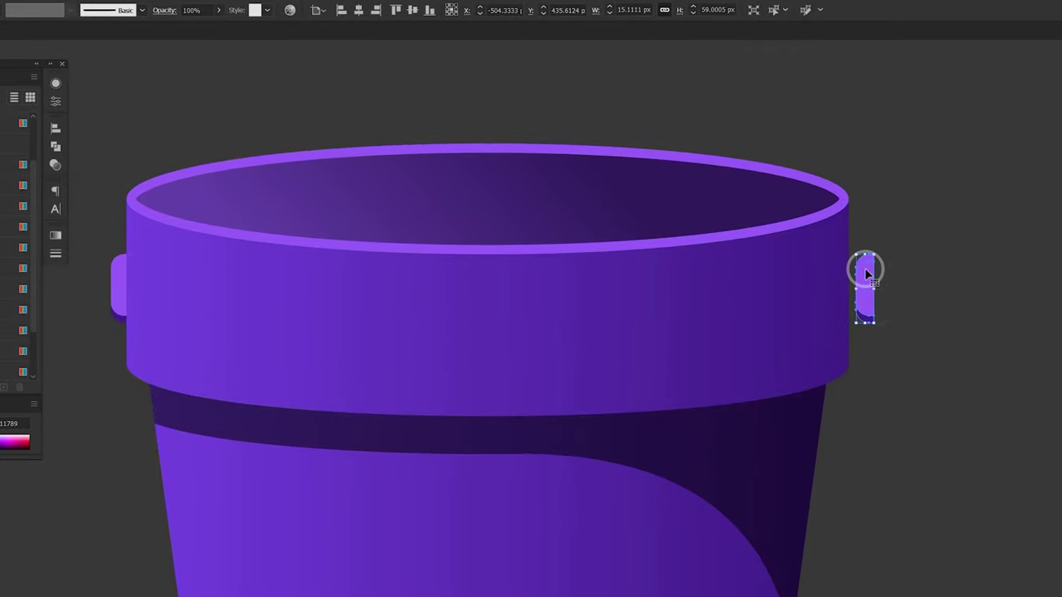
Reflect a copy of the tab to the left side, send both tabs behind the bucket, and group them.
{"action": "right_click", "coordinate": [866, 274]}
{"action": "mouse_move", "coordinate": [898, 386]}
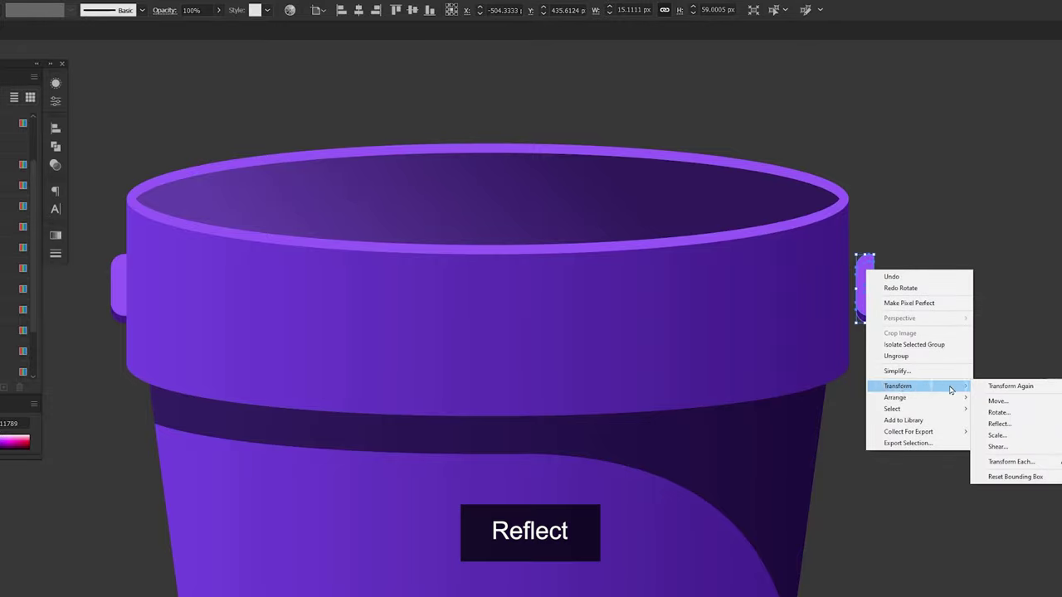
{"action": "left_click", "coordinate": [998, 425]}
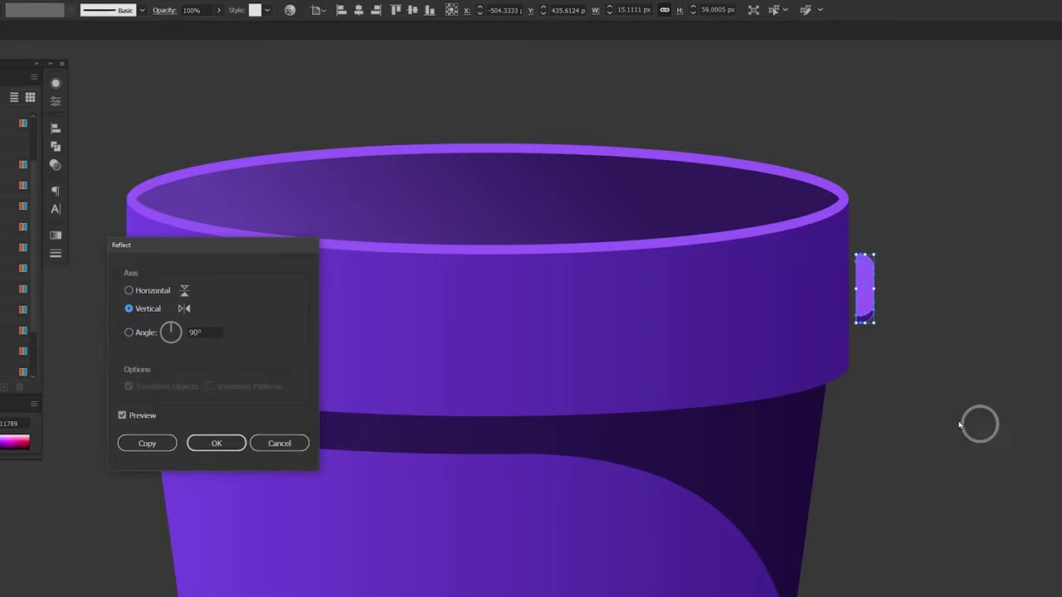
{"action": "left_click", "coordinate": [217, 443]}
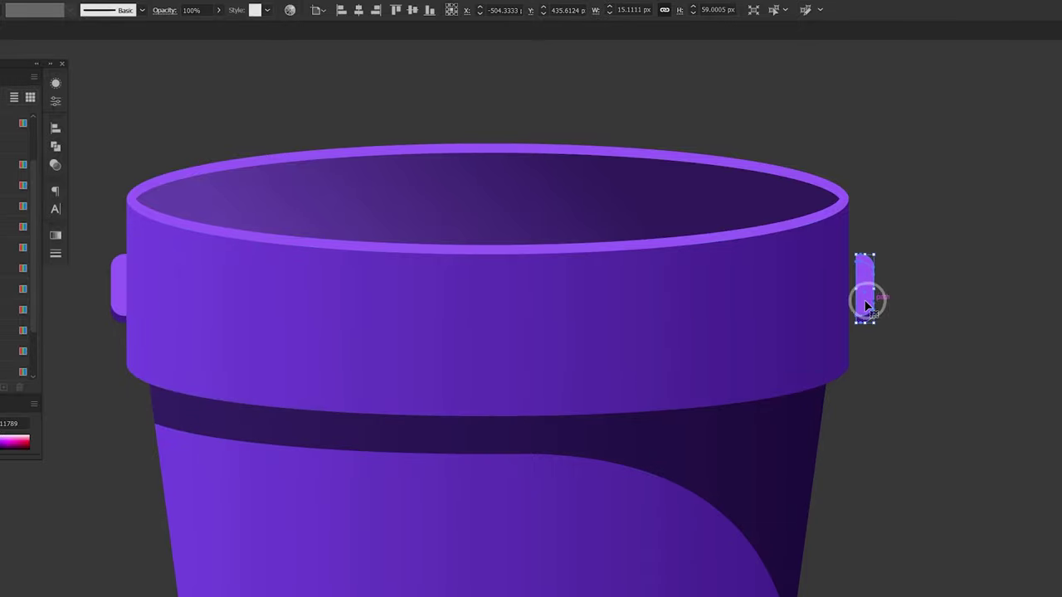
{"action": "left_click", "coordinate": [121, 297], "text": "shift"}
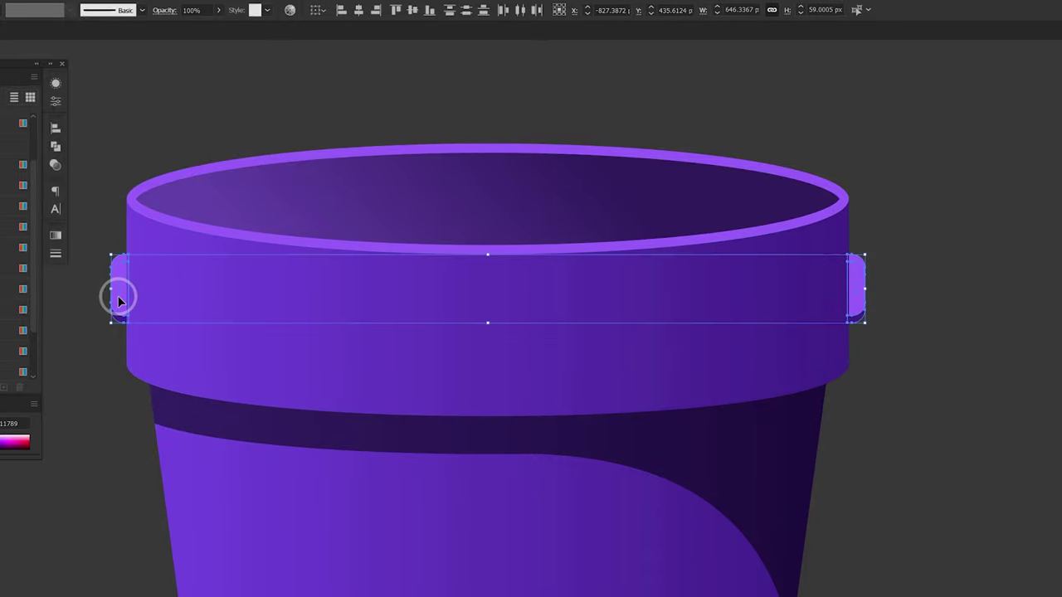
{"action": "key", "text": "ctrl+shift+bracketleft"}
{"action": "right_click", "coordinate": [120, 301]}
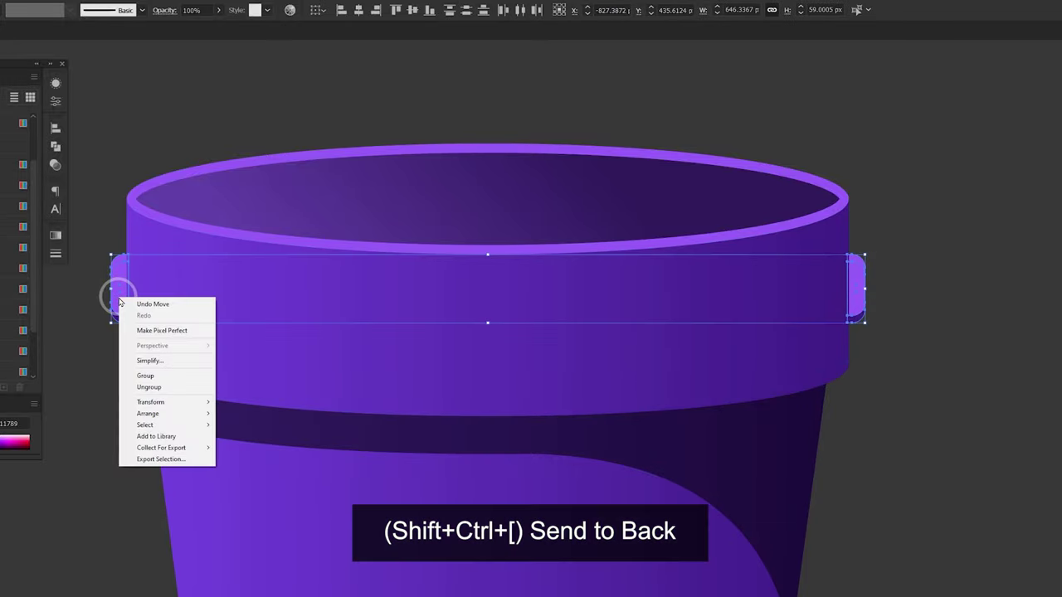
{"action": "left_click", "coordinate": [142, 378]}
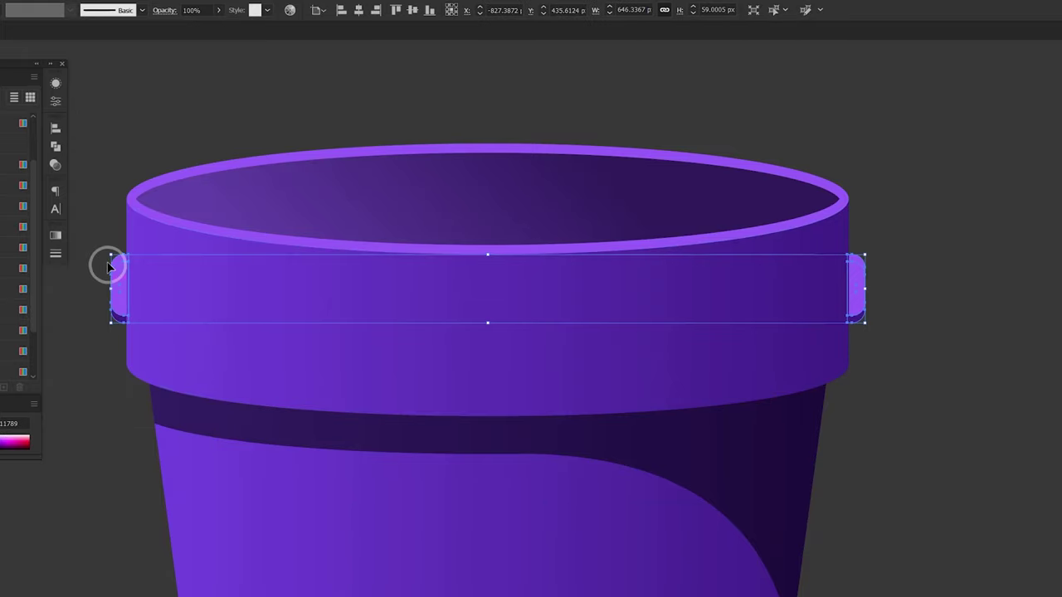
{"action": "key", "text": "ctrl+a"}
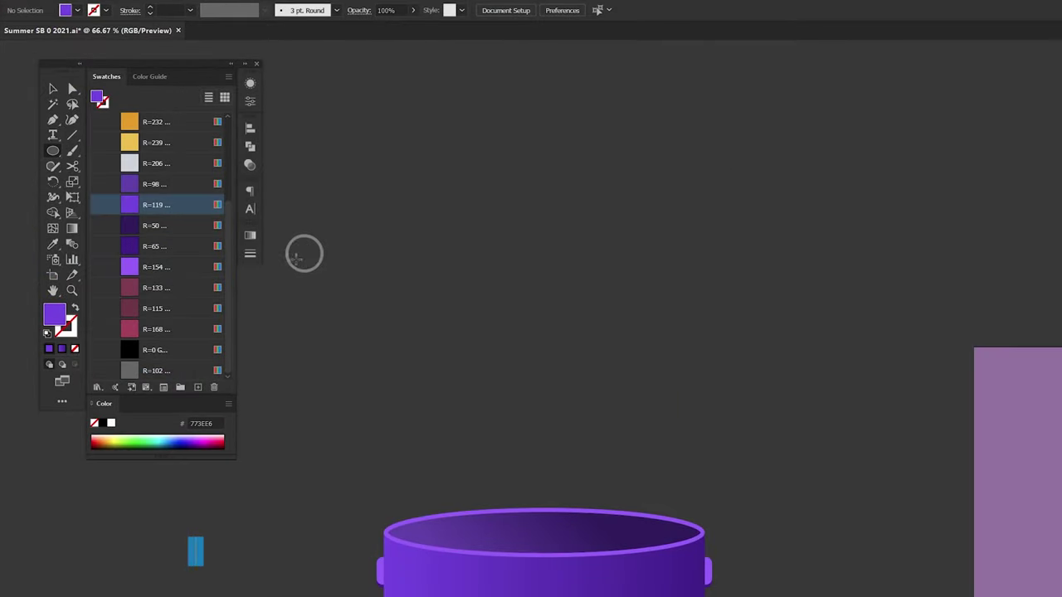
Draw a black ellipse about 441 × 568 px above the bucket and make it an outline only.
{"action": "scroll", "coordinate": [166, 249], "scroll_direction": "up", "scroll_amount": 3}
{"action": "left_click", "coordinate": [165, 185]}
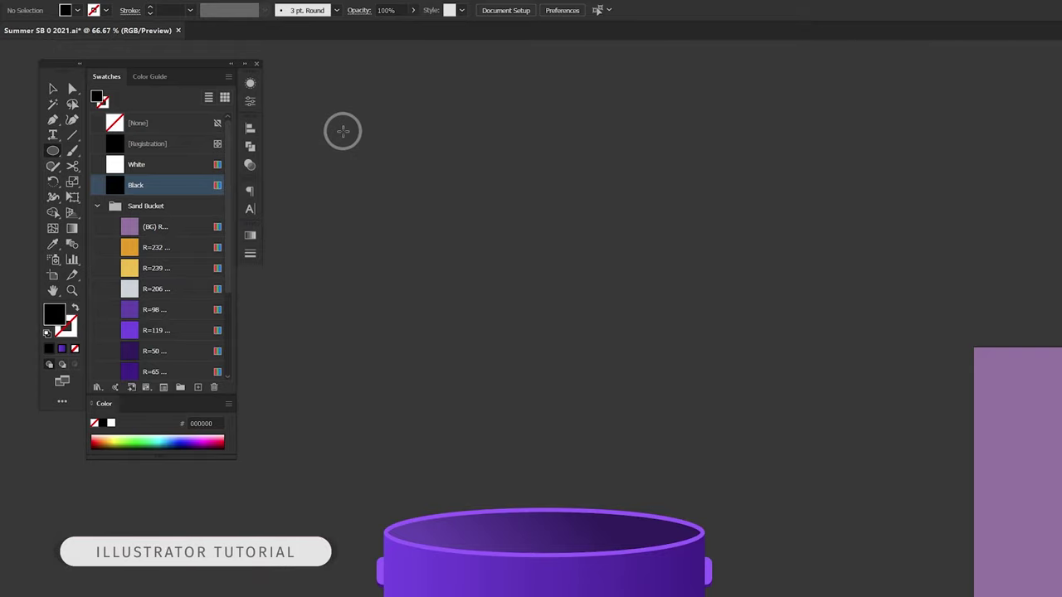
{"action": "left_click_drag", "start_coordinate": [343, 130], "coordinate": [572, 490]}
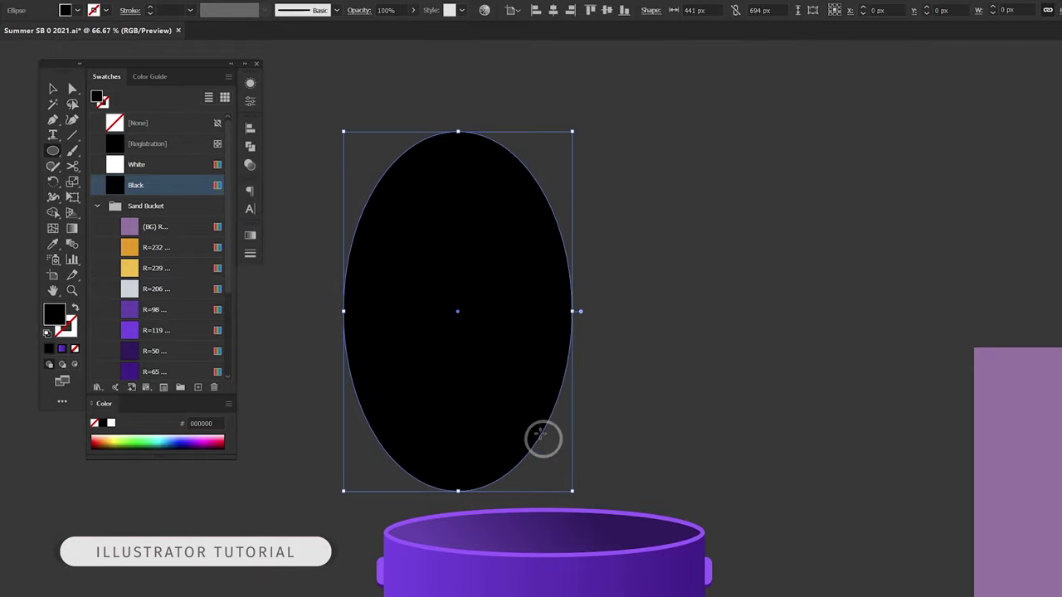
{"action": "key", "text": "v"}
{"action": "mouse_move", "coordinate": [518, 332]}
{"action": "left_mouse_down"}
{"action": "mouse_move", "coordinate": [586, 287]}
{"action": "mouse_move", "coordinate": [662, 280]}
{"action": "left_mouse_up"}
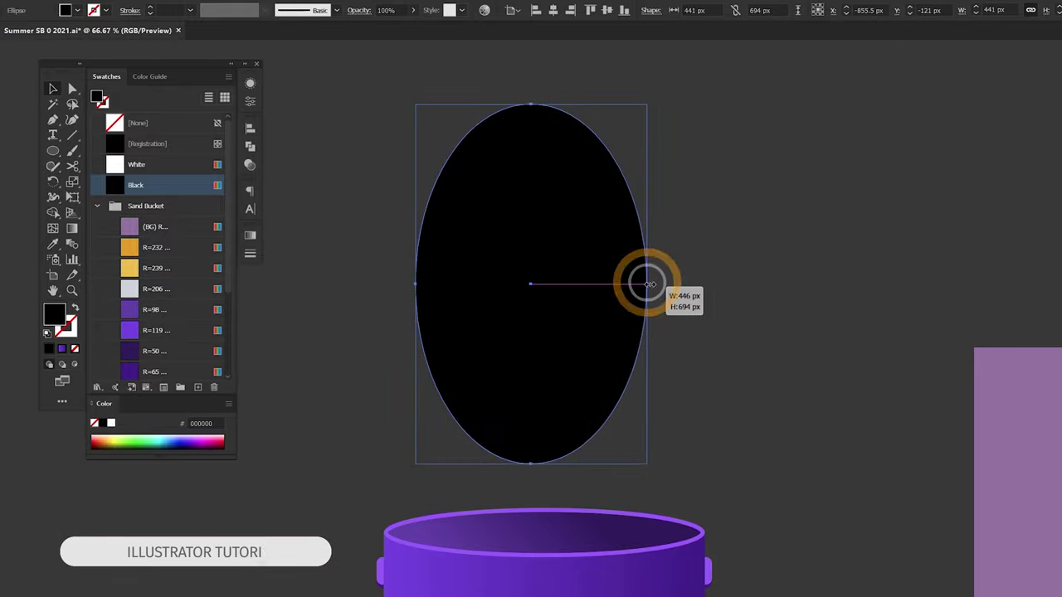
{"action": "left_click_drag", "start_coordinate": [538, 462], "coordinate": [541, 398]}
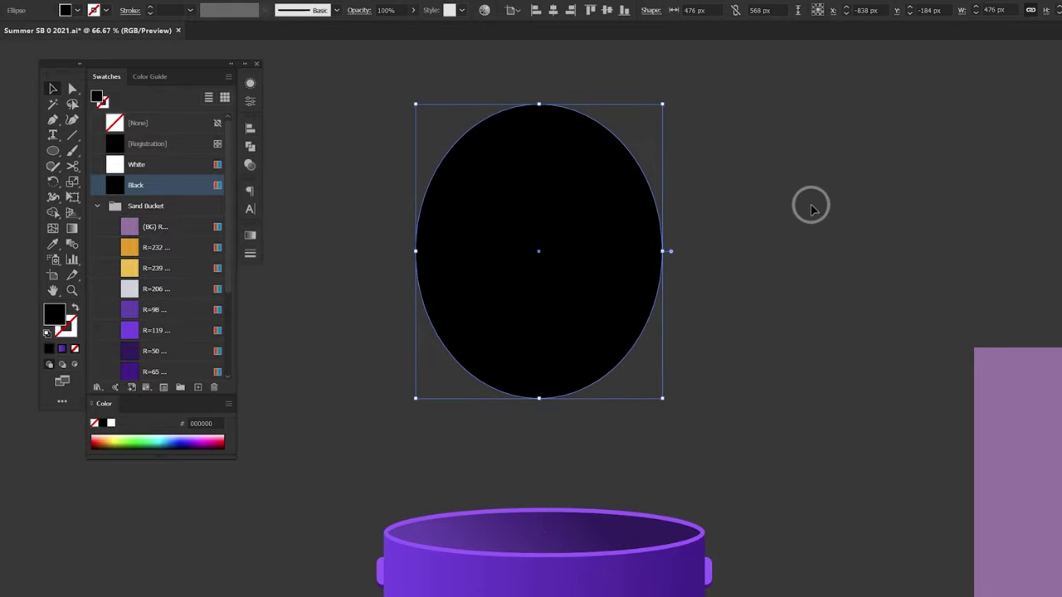
{"action": "left_click_drag", "start_coordinate": [661, 250], "coordinate": [644, 251]}
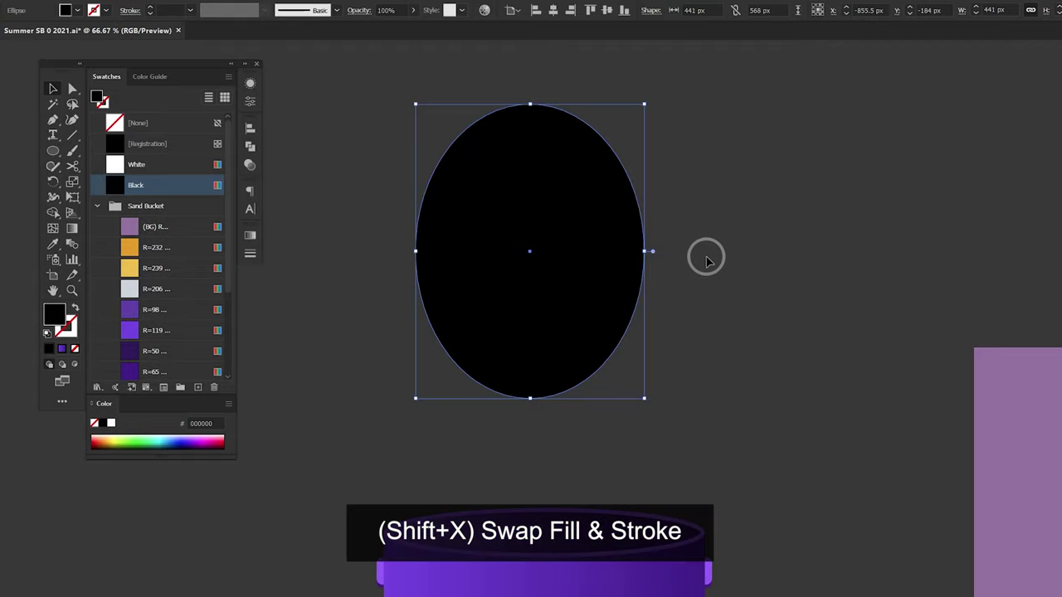
{"action": "key", "text": "shift+x"}
{"action": "left_click", "coordinate": [837, 261]}
Paste a copy of the ellipse in front and shrink it into a smaller inner ellipse.
{"action": "left_click", "coordinate": [642, 218]}
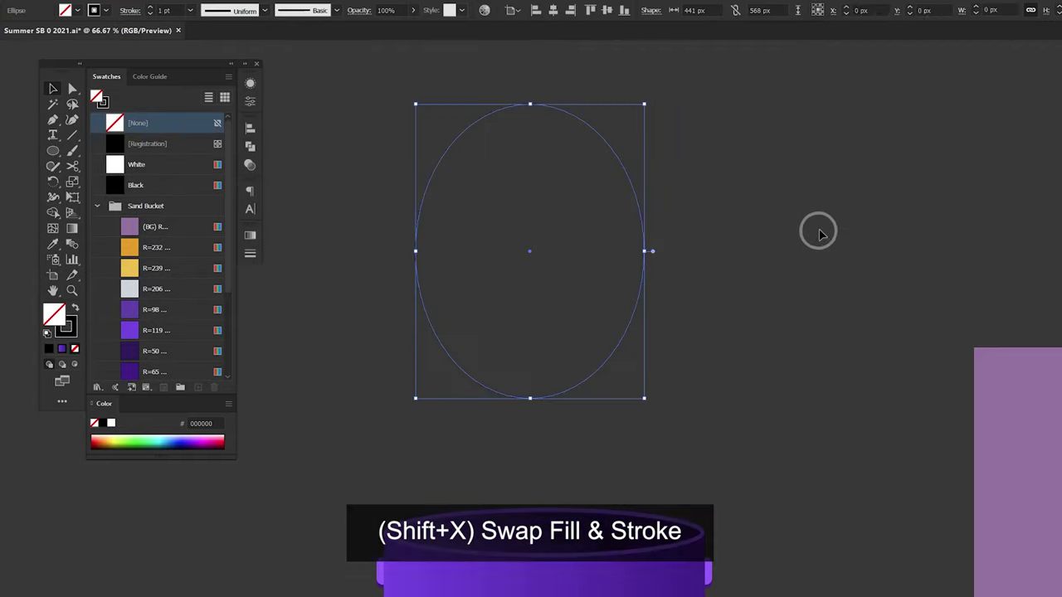
{"action": "key", "text": "ctrl+c"}
{"action": "key", "text": "ctrl+f"}
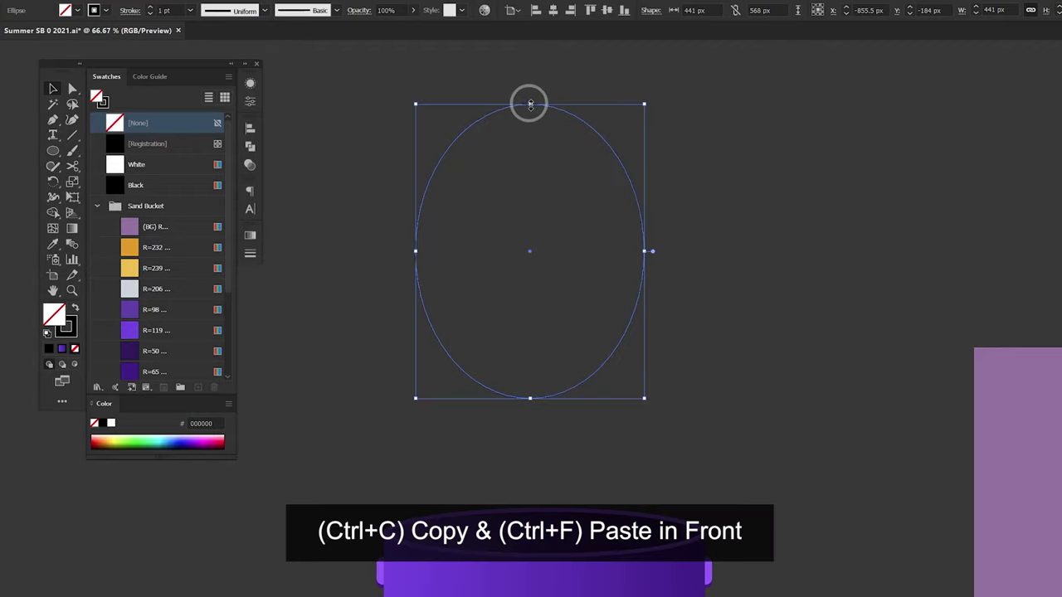
{"action": "left_click_drag", "start_coordinate": [529, 104], "coordinate": [530, 117]}
{"action": "left_click", "coordinate": [738, 236]}
{"action": "key", "text": "backslash"}
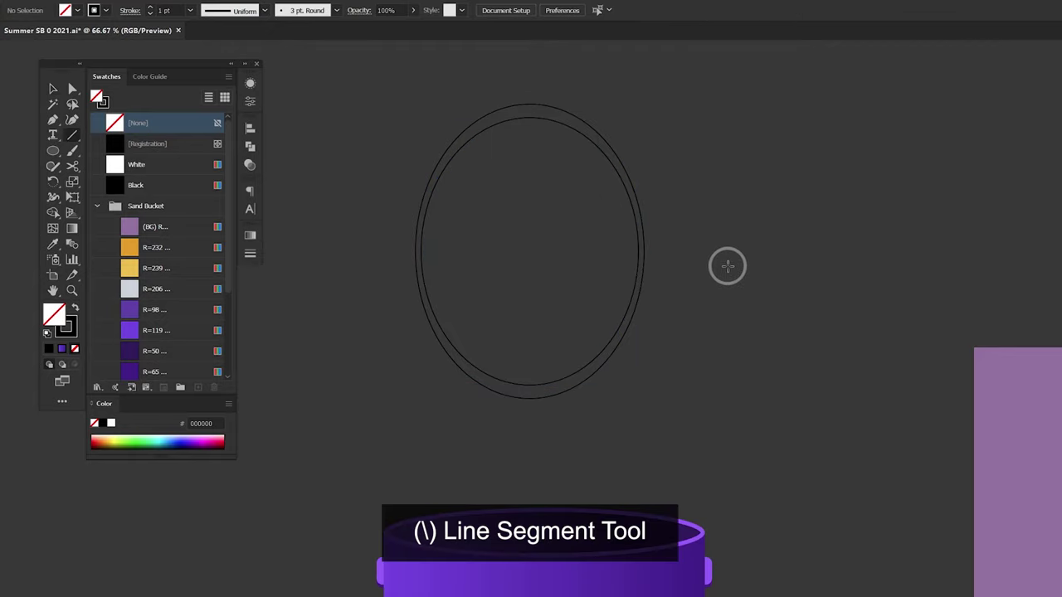
Cut the ellipses with a centred horizontal line and remove the top and inner regions with Shape Builder.
{"action": "left_click_drag", "start_coordinate": [672, 250], "coordinate": [363, 250]}
{"action": "key", "text": "ctrl+a"}
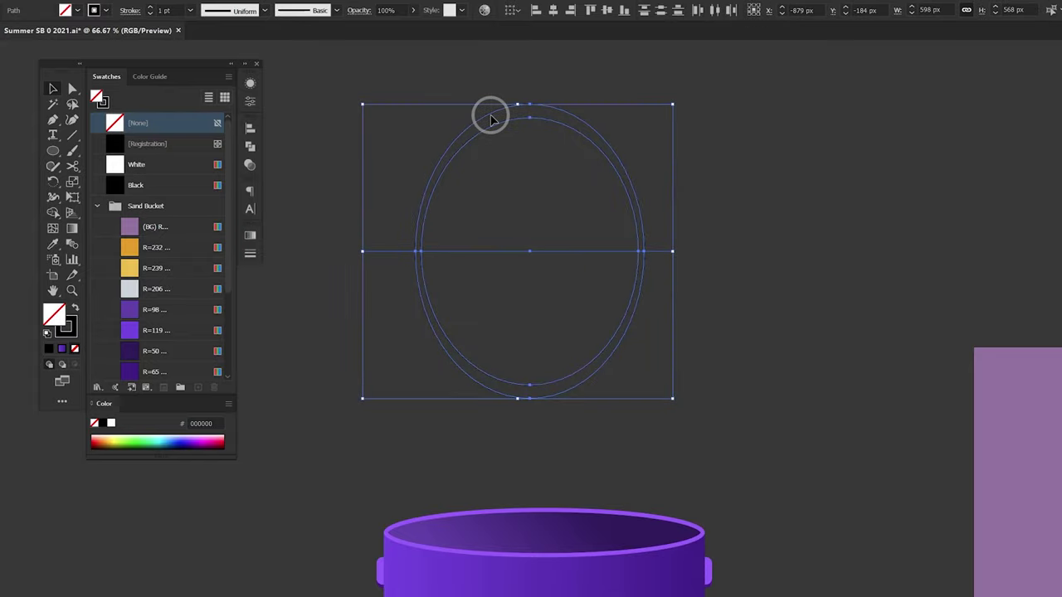
{"action": "left_click", "coordinate": [554, 10]}
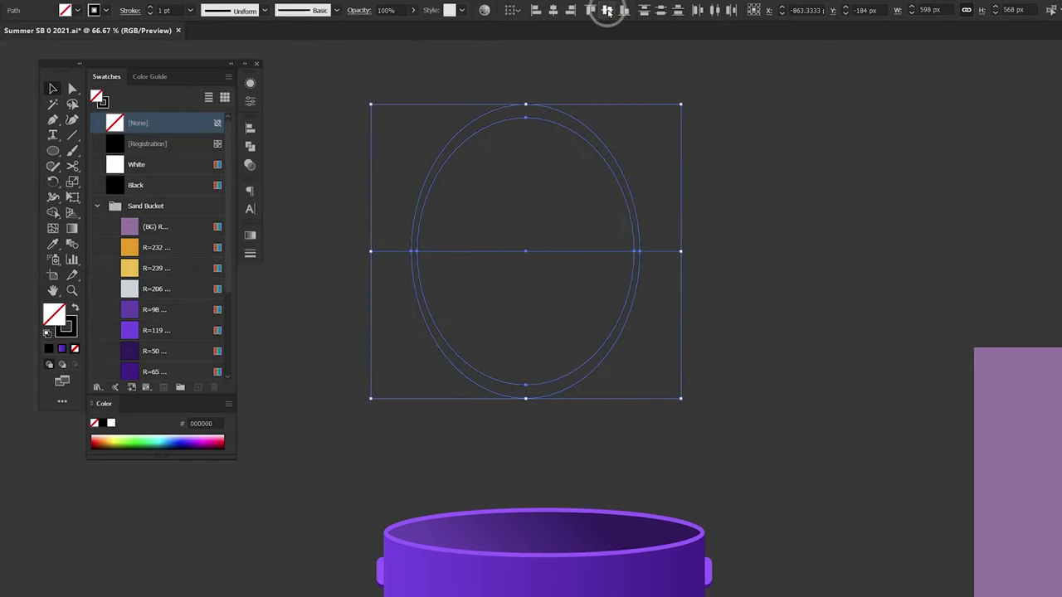
{"action": "key", "text": "shift+m"}
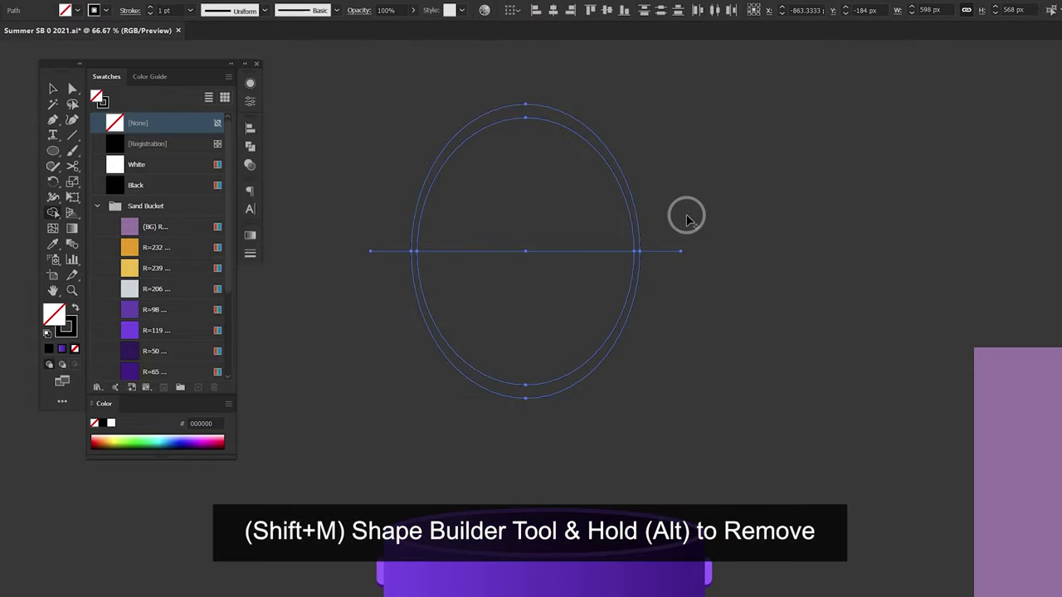
{"action": "left_click", "coordinate": [606, 225], "text": "alt"}
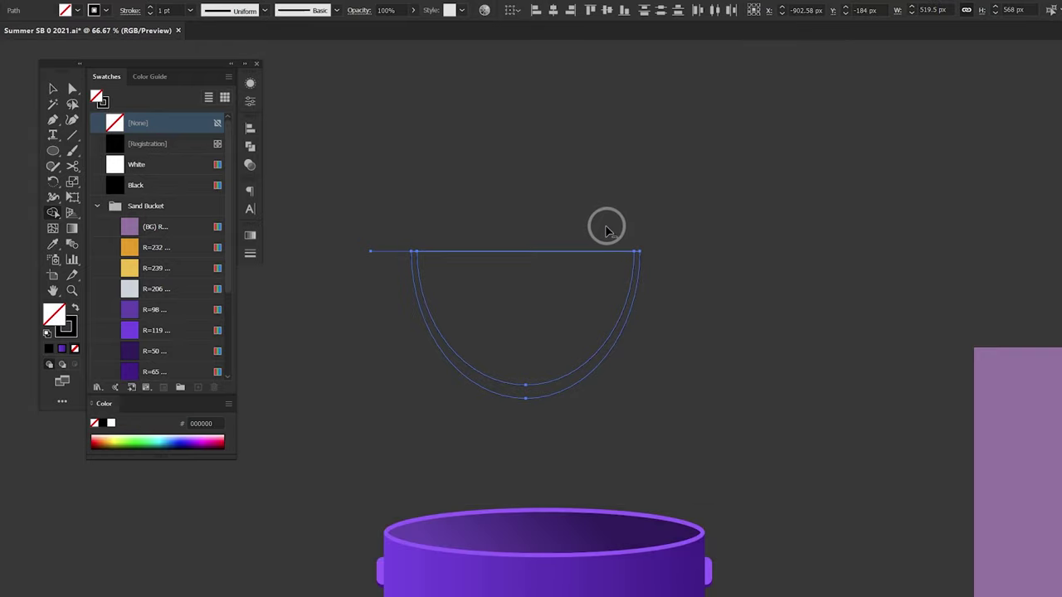
{"action": "left_click", "coordinate": [570, 268], "text": "alt"}
{"action": "left_click", "coordinate": [390, 272], "text": "alt"}
Give the U-shaped arc a solid light grey fill, move it up-right, and delete the stray line.
{"action": "key", "text": "shift+x"}
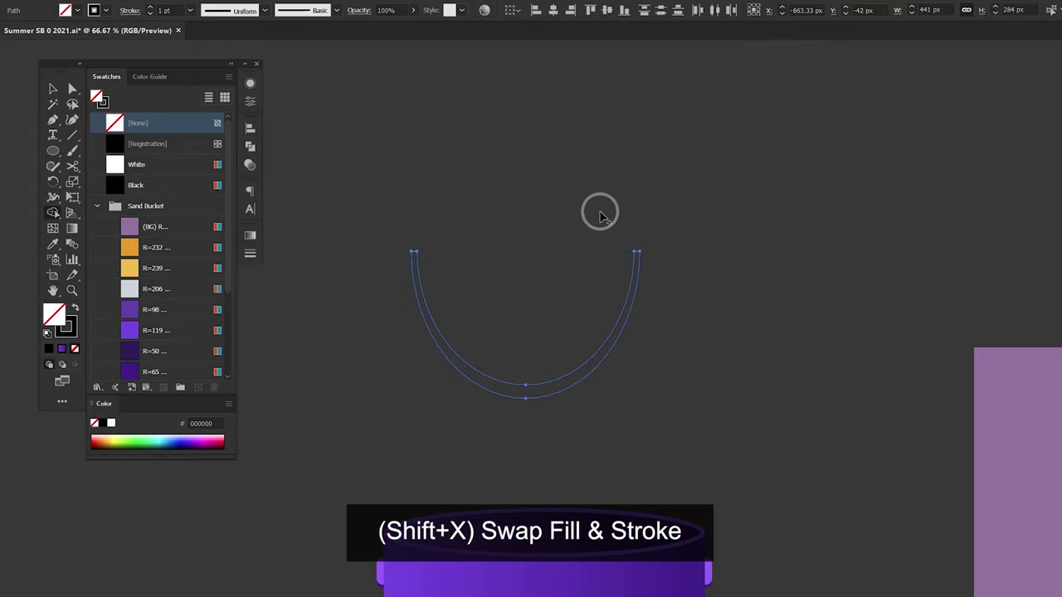
{"action": "key", "text": "v"}
{"action": "key", "text": "shift+x"}
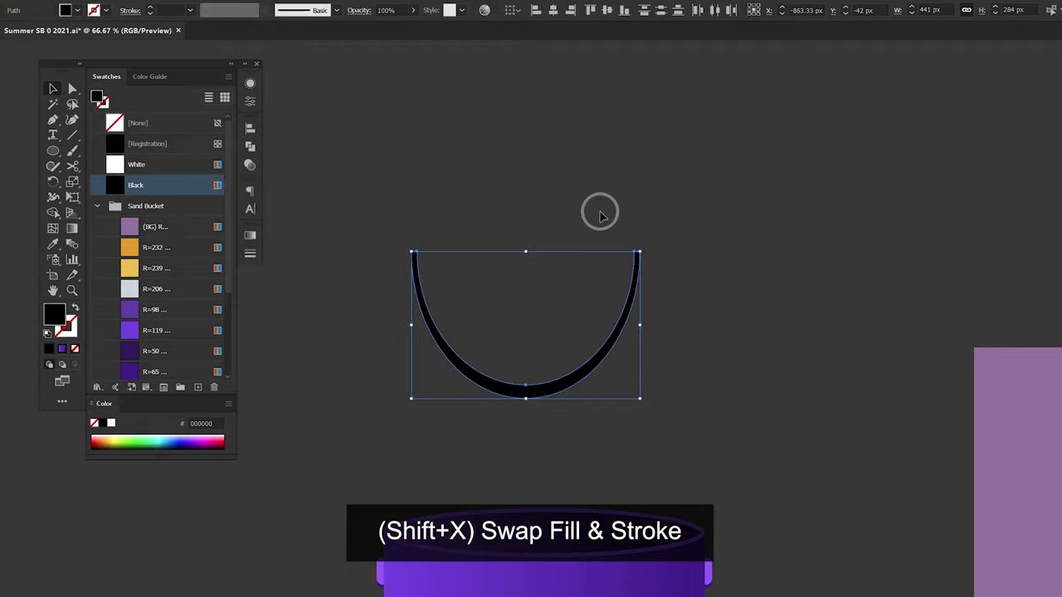
{"action": "left_click", "coordinate": [630, 214]}
{"action": "left_click_drag", "start_coordinate": [724, 212], "coordinate": [526, 319]}
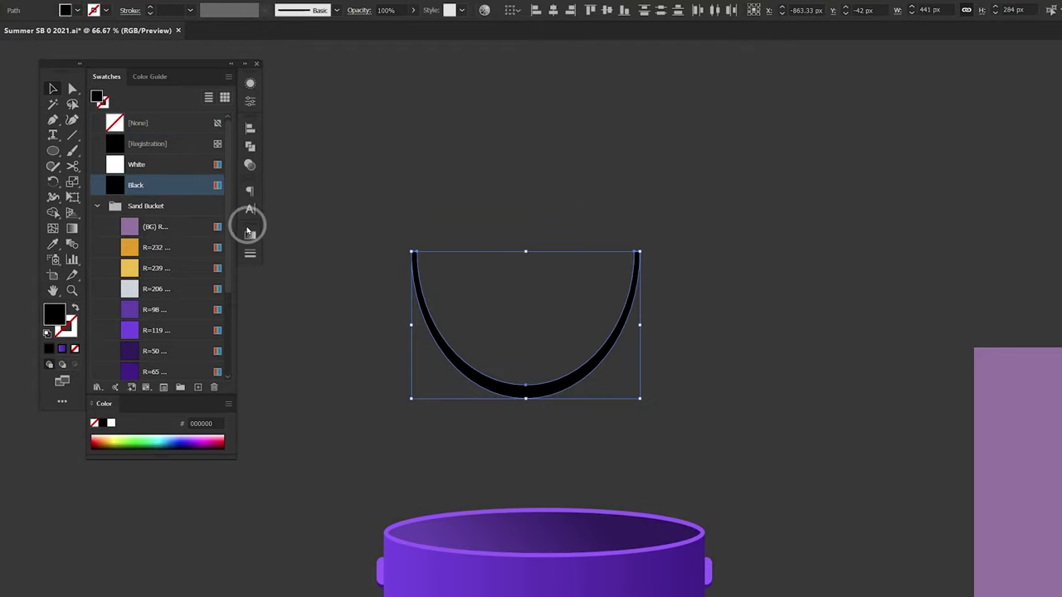
{"action": "left_click", "coordinate": [212, 283]}
{"action": "left_click", "coordinate": [585, 225]}
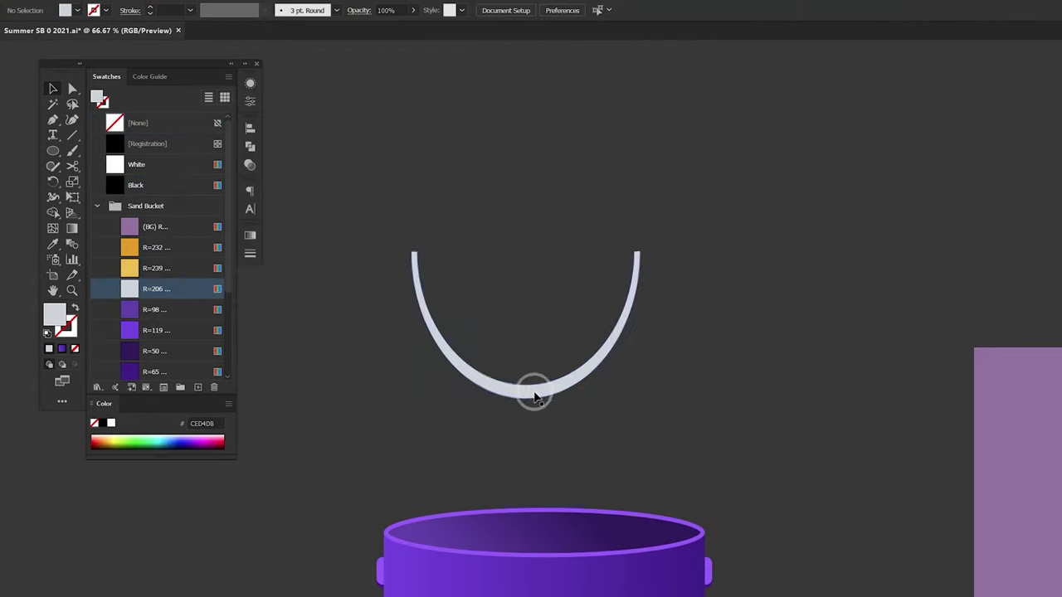
{"action": "mouse_move", "coordinate": [535, 398]}
{"action": "left_mouse_down"}
{"action": "mouse_move", "coordinate": [527, 323]}
{"action": "mouse_move", "coordinate": [803, 295]}
{"action": "left_mouse_up"}
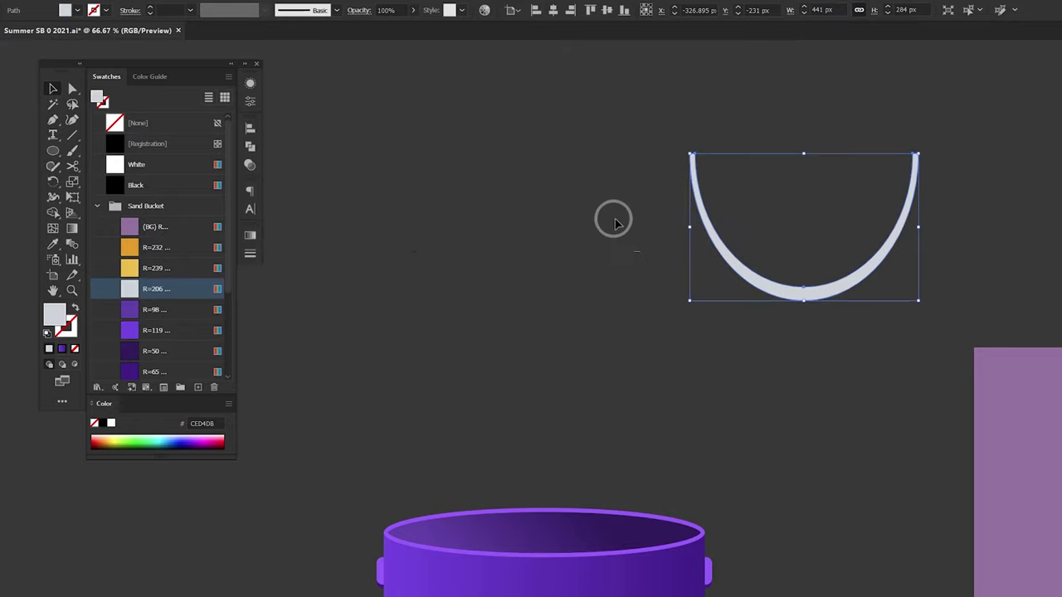
{"action": "left_click_drag", "start_coordinate": [378, 287], "coordinate": [339, 311]}
{"action": "key", "text": "Delete"}
Move the grey handle arc onto the bucket and stretch it wider and to 375 px tall.
{"action": "key", "text": "ctrl+minus"}
{"action": "key", "text": "ctrl+minus"}
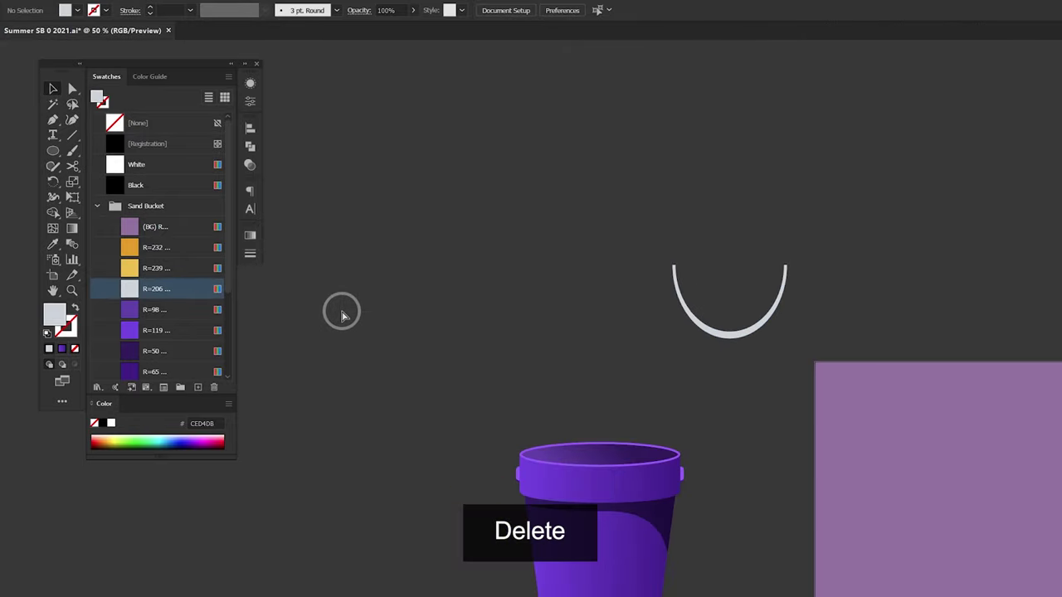
{"action": "mouse_move", "coordinate": [692, 237]}
{"action": "left_mouse_down"}
{"action": "mouse_move", "coordinate": [596, 444]}
{"action": "mouse_move", "coordinate": [592, 435]}
{"action": "mouse_move", "coordinate": [496, 501]}
{"action": "left_mouse_up"}
{"action": "mouse_move", "coordinate": [575, 457]}
{"action": "left_mouse_down"}
{"action": "mouse_move", "coordinate": [596, 451]}
{"action": "mouse_move", "coordinate": [547, 449]}
{"action": "left_mouse_up"}
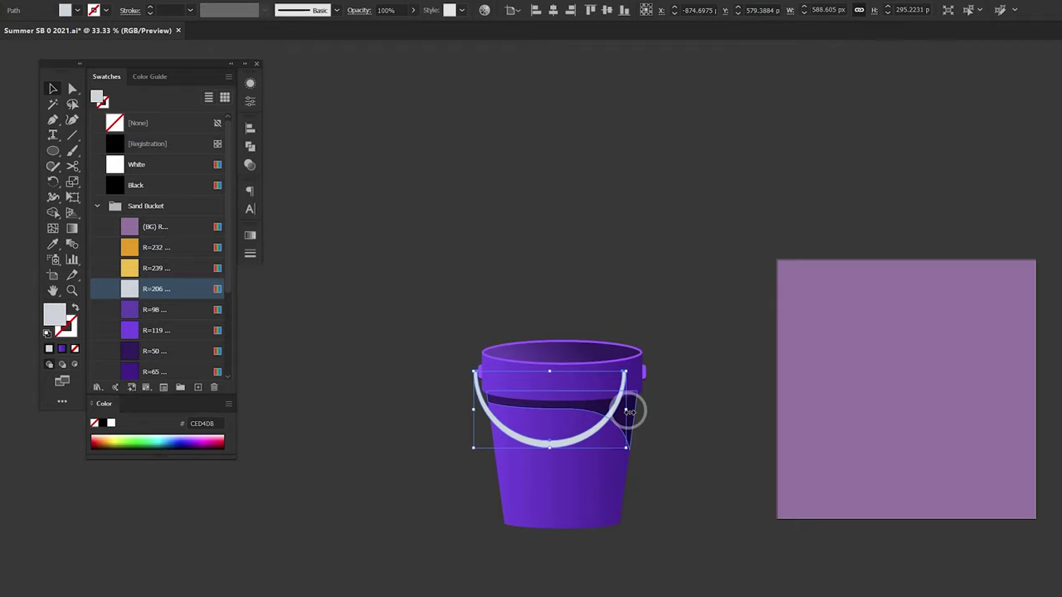
{"action": "left_click_drag", "start_coordinate": [626, 410], "coordinate": [650, 409]}
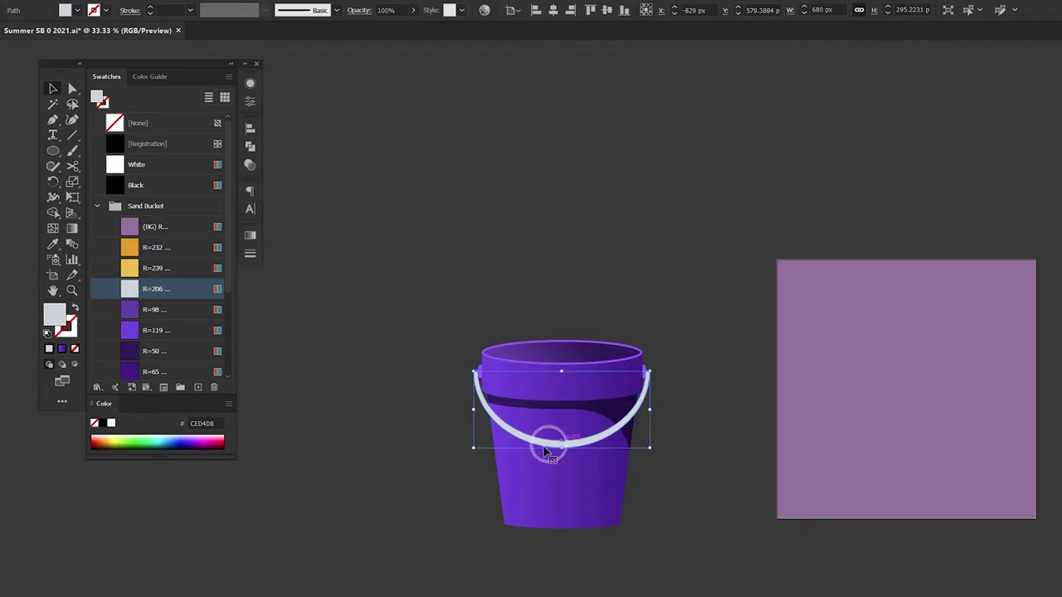
{"action": "left_click_drag", "start_coordinate": [562, 448], "coordinate": [560, 470]}
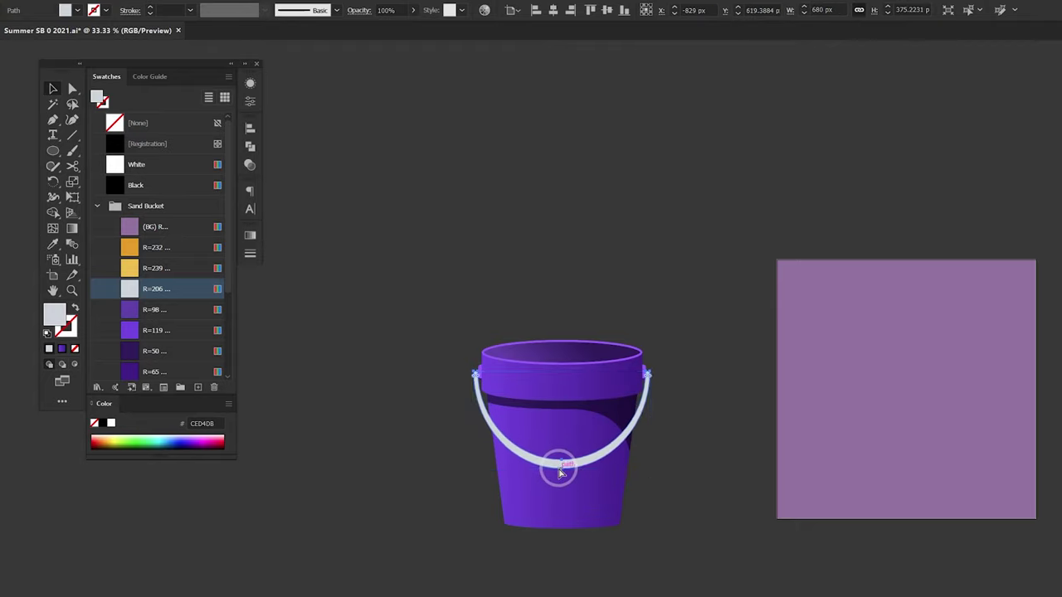
Narrow the side tabs to fit, and narrow the handle to 670 px wide.
{"action": "key", "text": "ctrl+1"}
{"action": "left_click", "coordinate": [411, 223]}
{"action": "left_click_drag", "start_coordinate": [903, 224], "coordinate": [904, 237]}
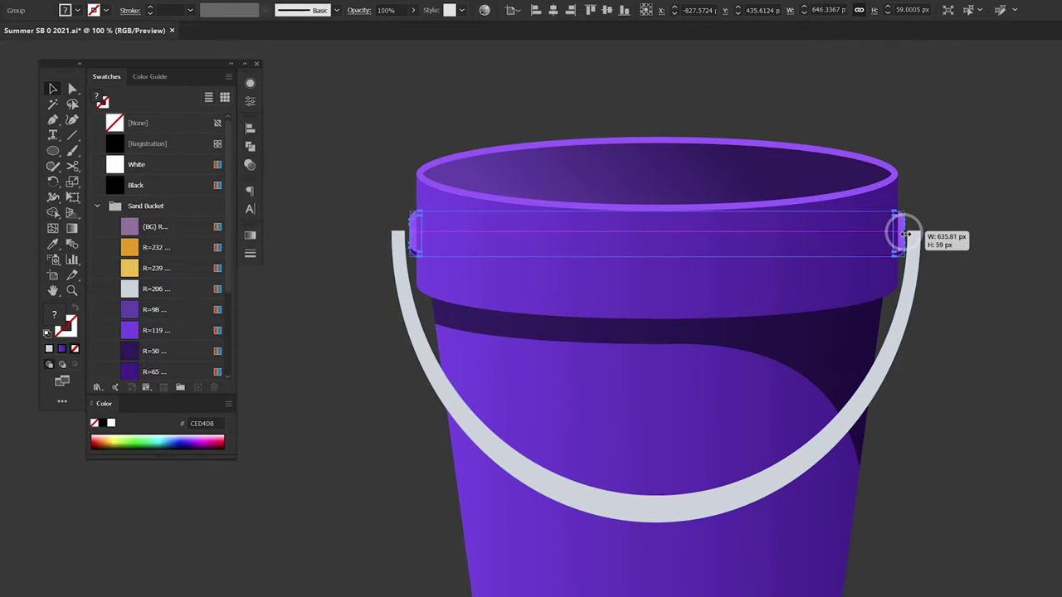
{"action": "left_click", "coordinate": [1007, 225]}
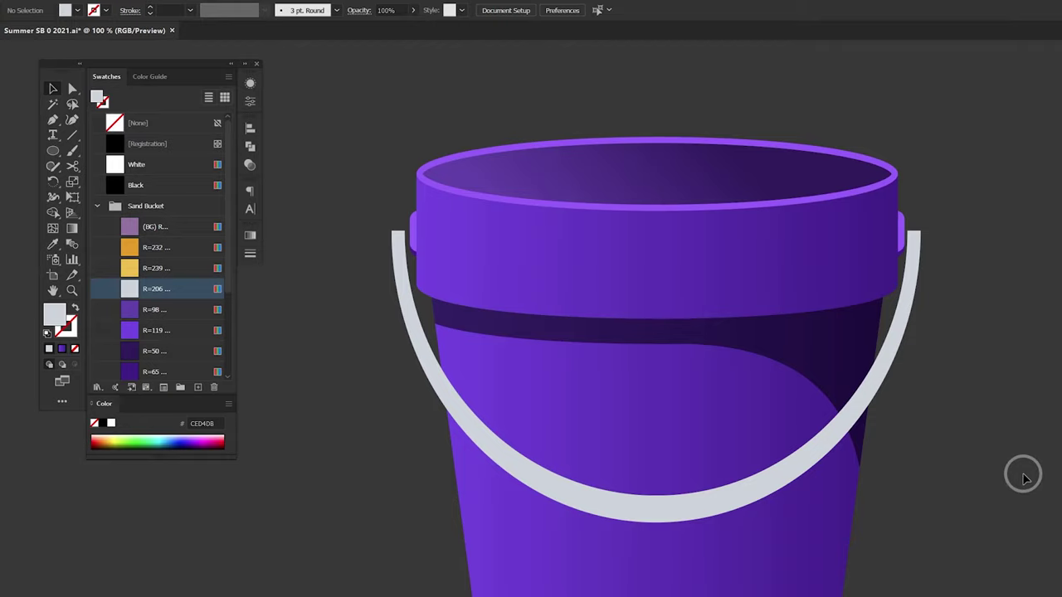
{"action": "left_click", "coordinate": [907, 324]}
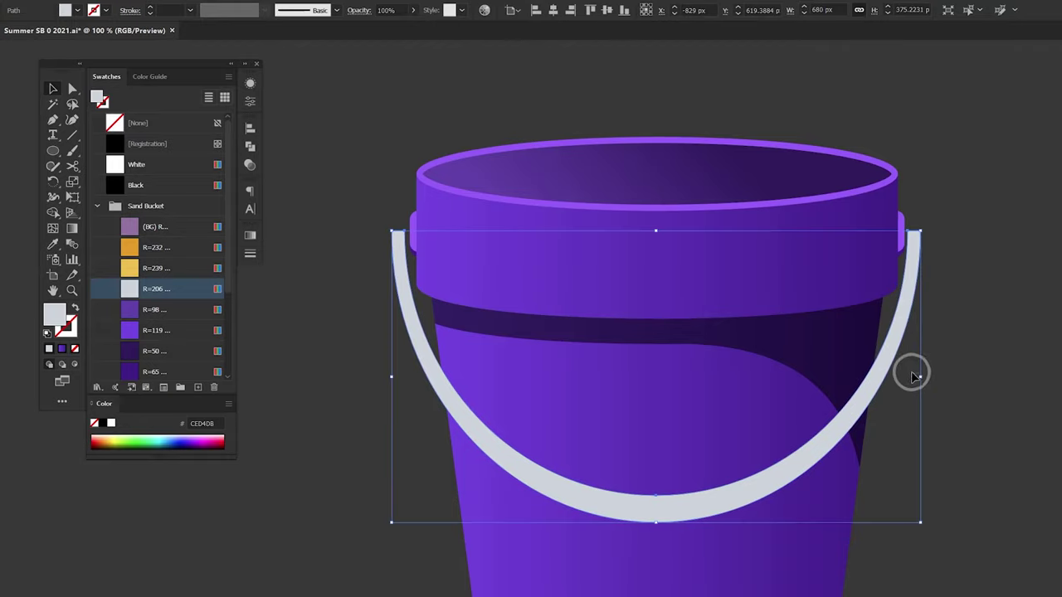
{"action": "left_click_drag", "start_coordinate": [919, 376], "coordinate": [918, 378]}
{"action": "left_click_drag", "start_coordinate": [392, 378], "coordinate": [398, 378]}
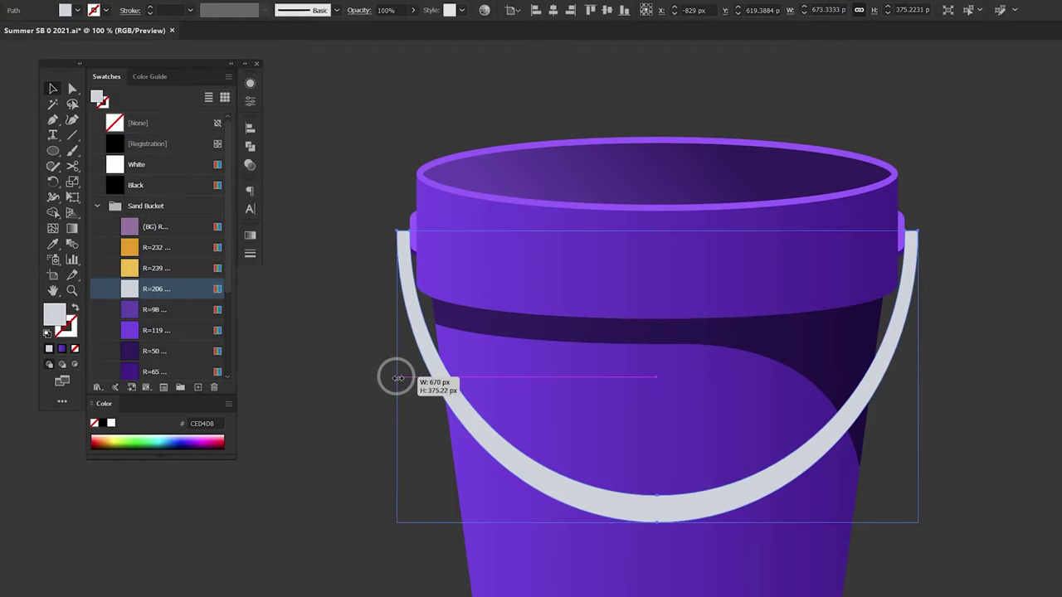
Round the handle's top-left and top-right end anchors.
{"action": "left_click", "coordinate": [360, 218]}
{"action": "key", "text": "a"}
{"action": "left_click_drag", "start_coordinate": [375, 214], "coordinate": [401, 249]}
{"action": "left_click", "coordinate": [911, 238], "text": "shift"}
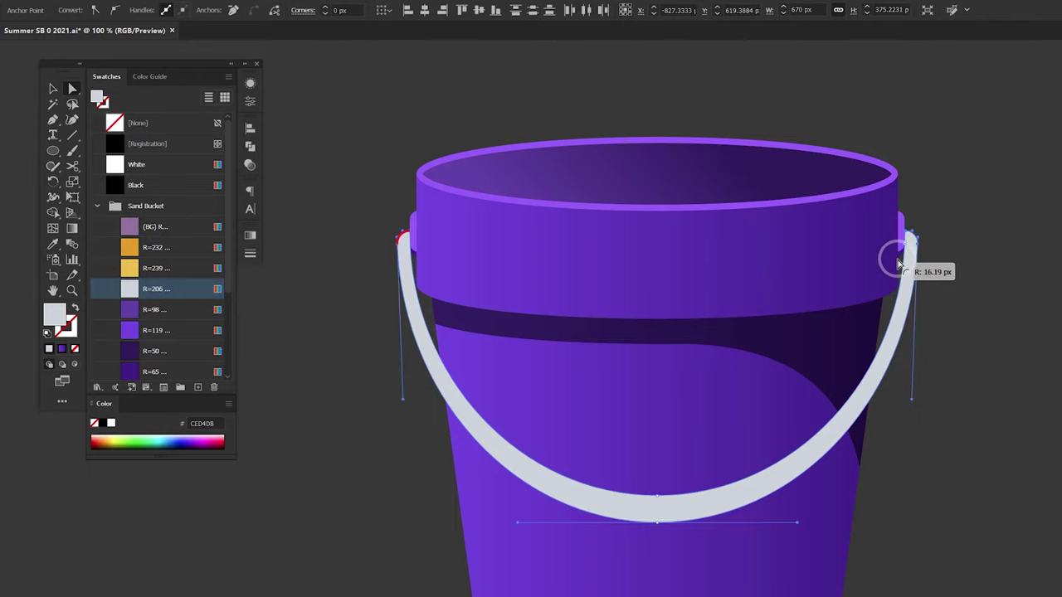
{"action": "key", "text": "v"}
{"action": "left_click", "coordinate": [1011, 336]}
Centre the handle horizontally on the bucket body.
{"action": "left_click", "coordinate": [709, 496]}
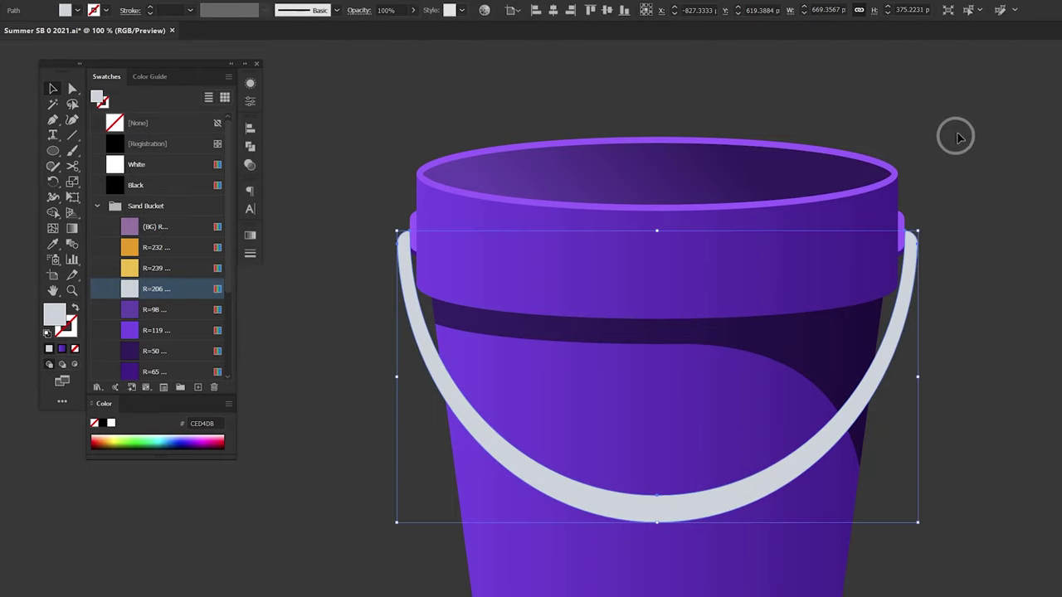
{"action": "left_click", "coordinate": [445, 387], "text": "shift"}
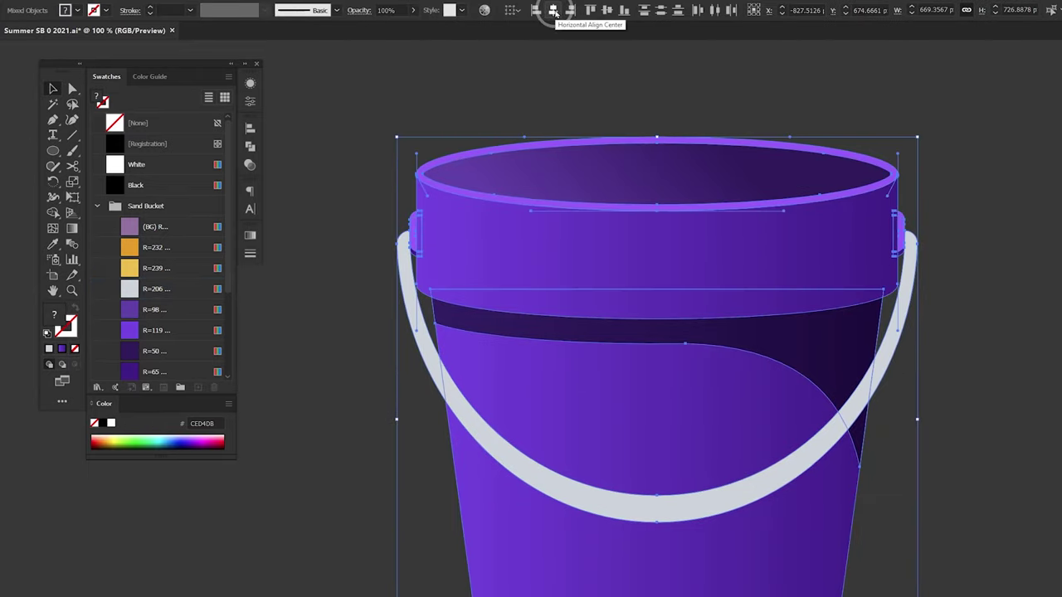
{"action": "left_click", "coordinate": [1002, 280]}
{"action": "left_click", "coordinate": [828, 472]}
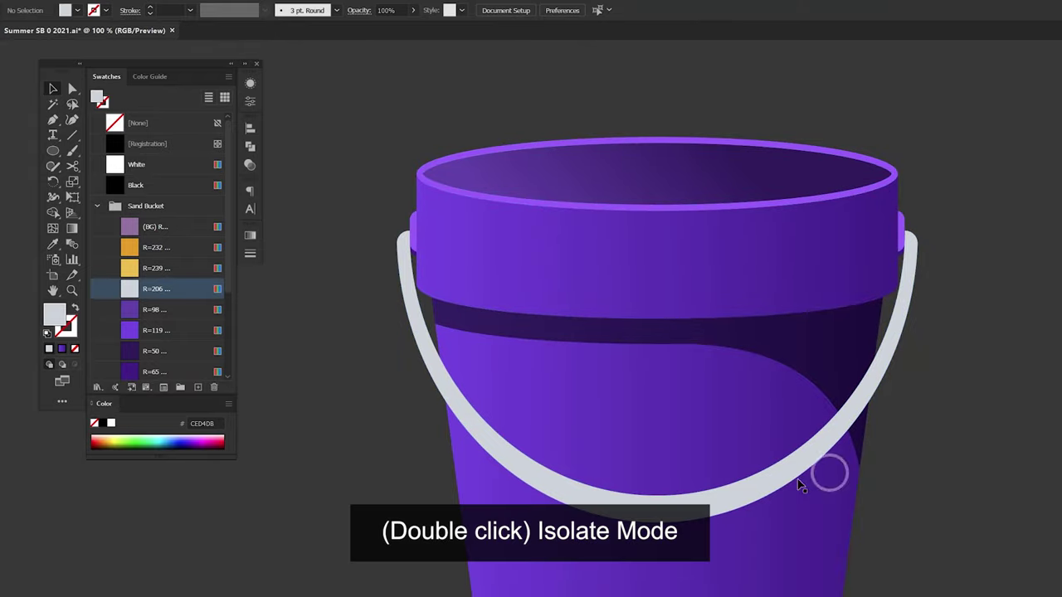
Isolate the handle and place an enlarged 722 by 405 px copy just above it.
{"action": "double_click", "coordinate": [678, 506]}
{"action": "scroll", "coordinate": [664, 414], "scroll_direction": "down", "scroll_amount": 3}
{"action": "left_click_drag", "start_coordinate": [664, 407], "coordinate": [659, 429]}
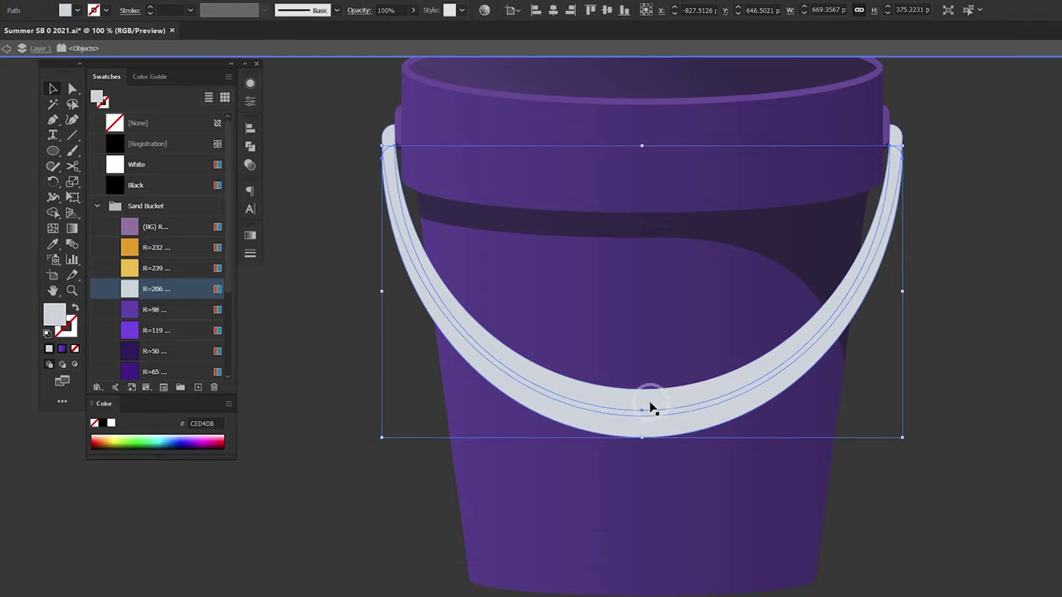
{"action": "left_click", "coordinate": [903, 296]}
{"action": "left_click_drag", "start_coordinate": [903, 292], "coordinate": [923, 290]}
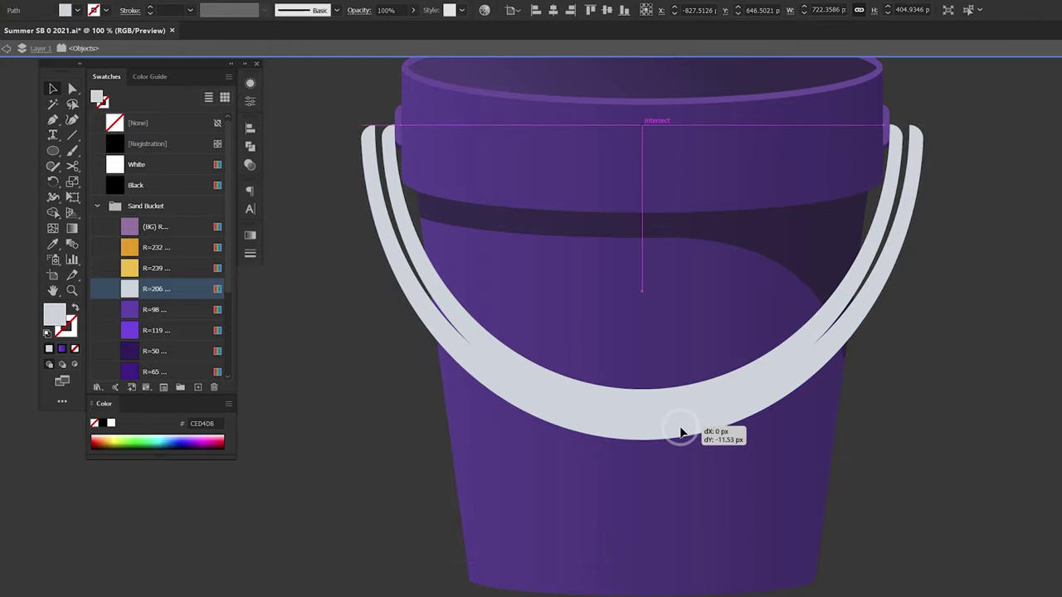
{"action": "left_click_drag", "start_coordinate": [681, 440], "coordinate": [671, 431]}
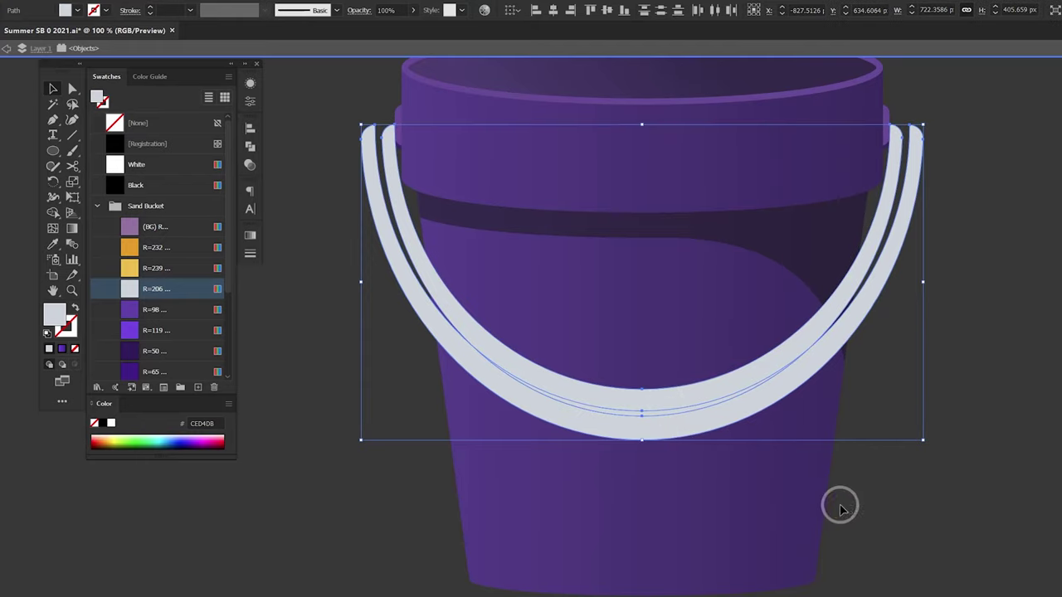
{"action": "left_click_drag", "start_coordinate": [663, 429], "coordinate": [658, 405]}
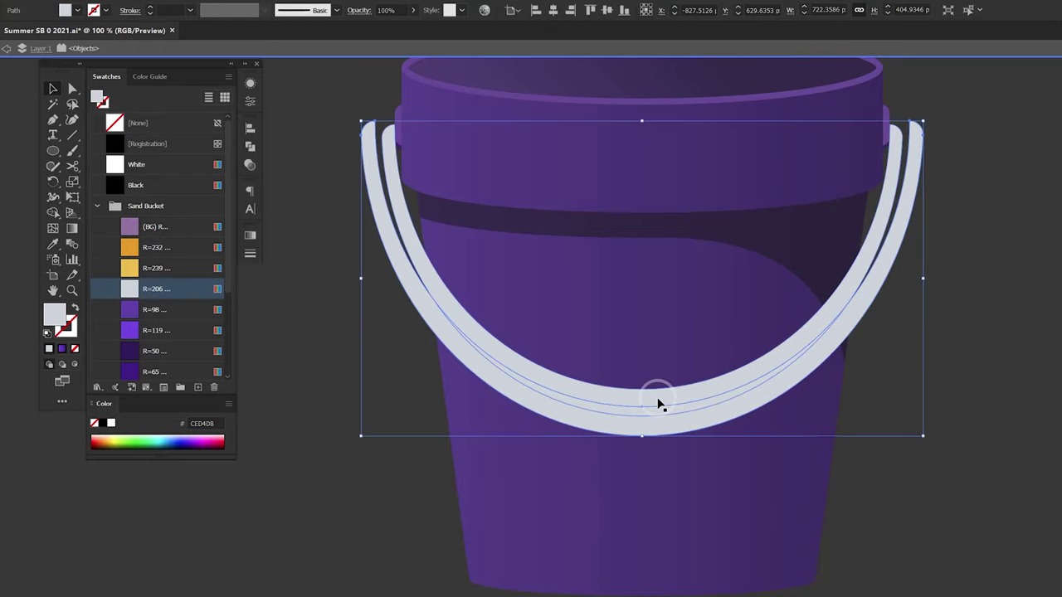
Trim the copy to a crescent with Shape Builder and fill it dark grey #666666.
{"action": "key", "text": "shift+m"}
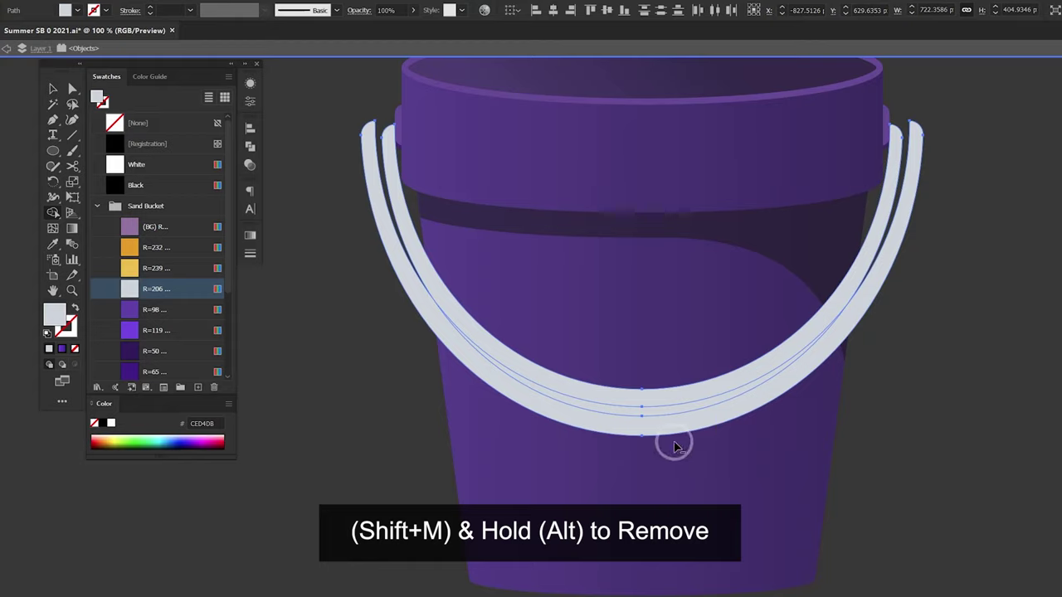
{"action": "left_click", "coordinate": [676, 428], "text": "alt"}
{"action": "key", "text": "v"}
{"action": "key", "text": "ctrl+shift+a"}
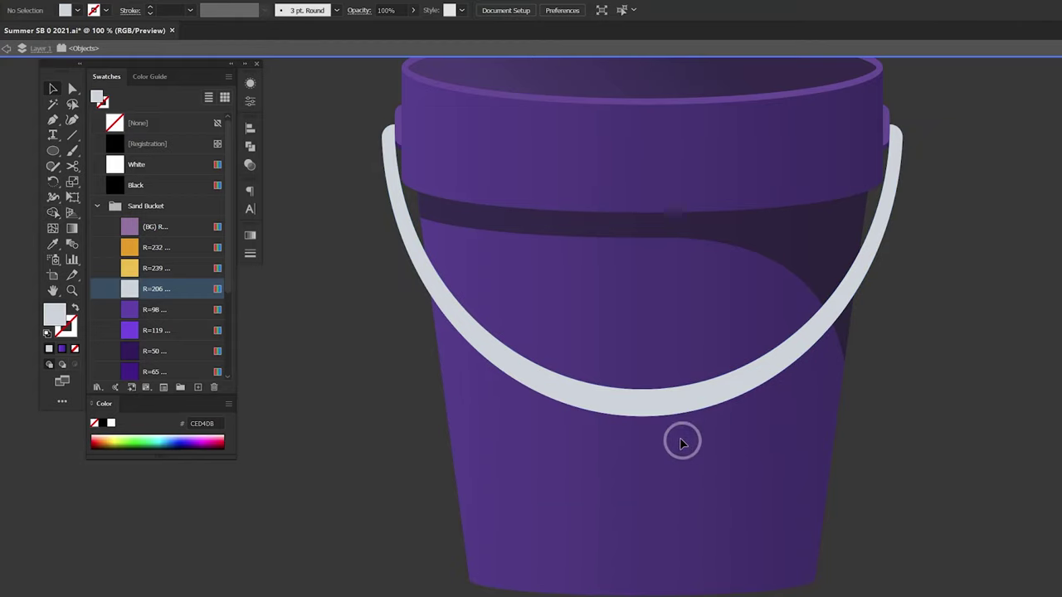
{"action": "left_click", "coordinate": [648, 408]}
{"action": "scroll", "coordinate": [224, 257], "scroll_direction": "down", "scroll_amount": 3}
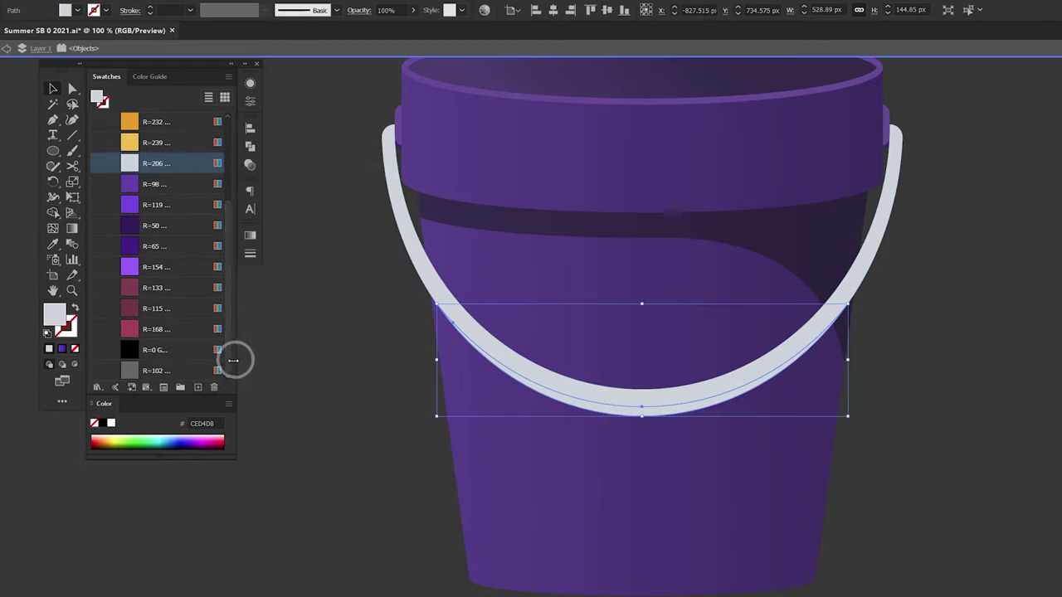
{"action": "left_click", "coordinate": [187, 371]}
Exit isolation and group the grey shadow crescent with the handle.
{"action": "left_click", "coordinate": [335, 395]}
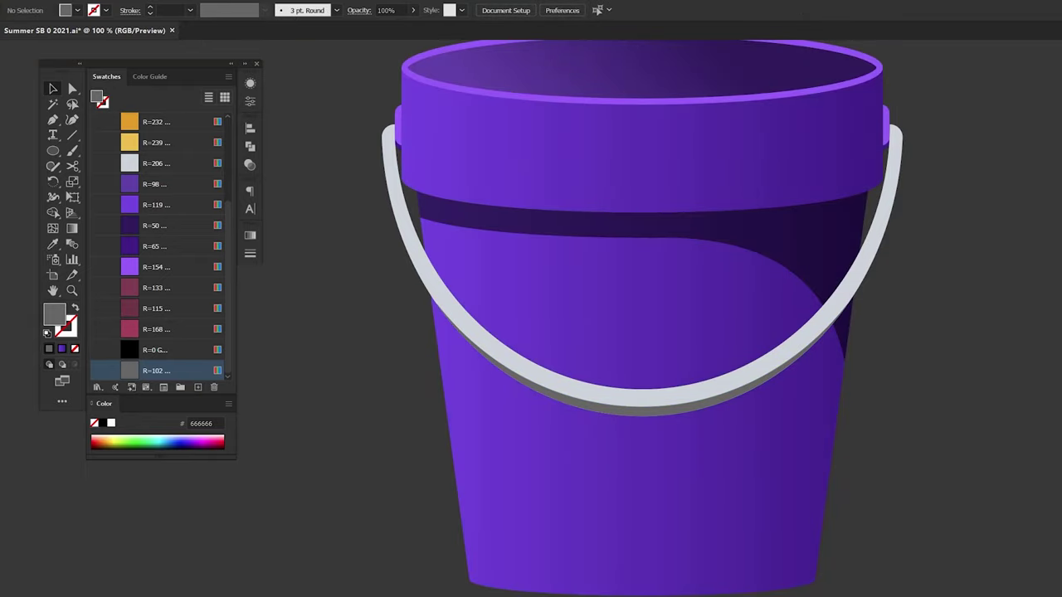
{"action": "scroll", "coordinate": [980, 310], "scroll_direction": "up", "scroll_amount": 2}
{"action": "scroll", "coordinate": [979, 310], "scroll_direction": "up", "scroll_amount": 2}
{"action": "left_click", "coordinate": [688, 515]}
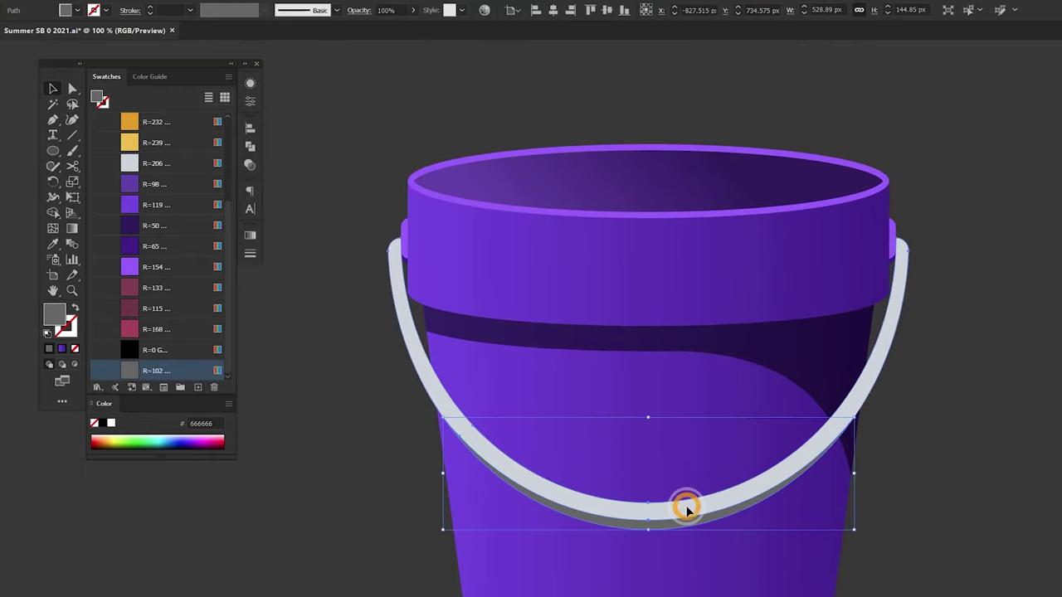
{"action": "left_click", "coordinate": [749, 464], "text": "shift"}
{"action": "right_click", "coordinate": [404, 304]}
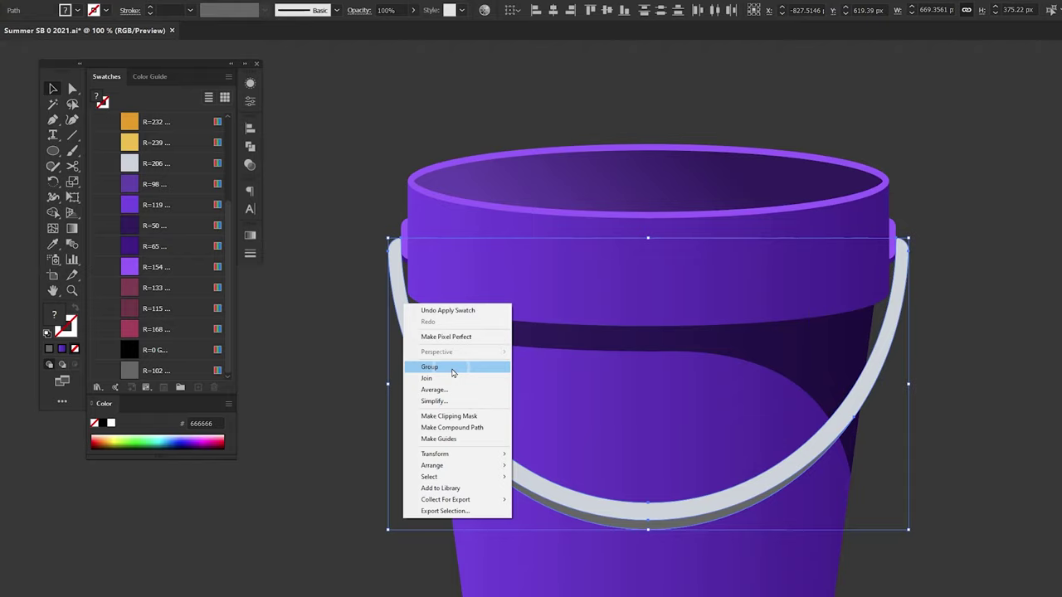
{"action": "left_click", "coordinate": [453, 373]}
{"action": "key", "text": "ctrl+minus"}
{"action": "left_click", "coordinate": [1055, 510]}
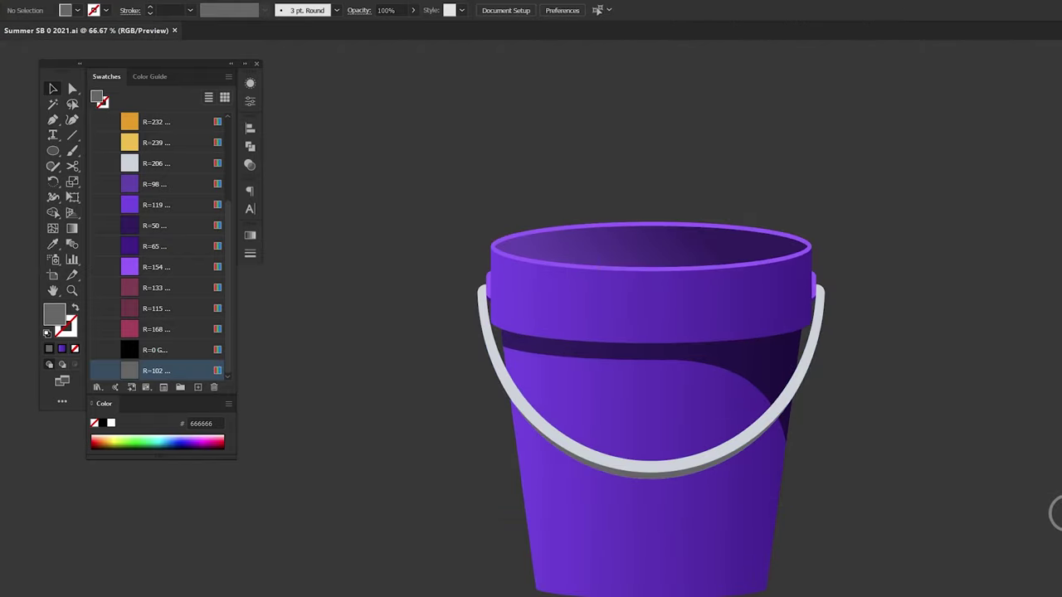
Bring the area above the rim into view and set the Pen tool's fill to sand yellow.
{"action": "scroll", "coordinate": [590, 387], "scroll_direction": "up", "scroll_amount": 3}
{"action": "scroll", "coordinate": [593, 387], "scroll_direction": "up", "scroll_amount": 2}
{"action": "scroll", "coordinate": [639, 361], "scroll_direction": "down", "scroll_amount": 2}
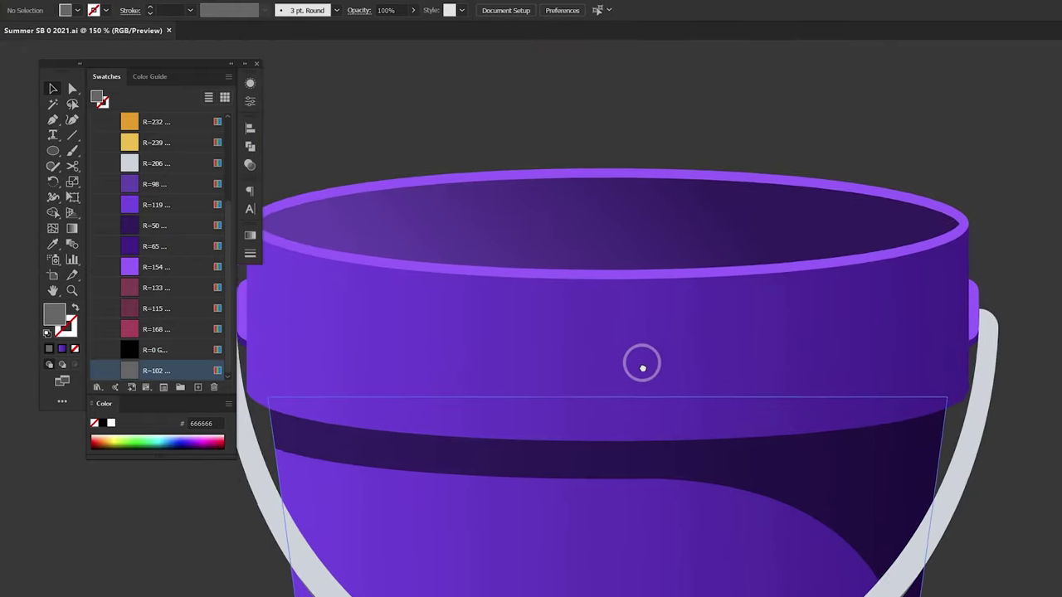
{"action": "left_click_drag", "start_coordinate": [640, 360], "coordinate": [692, 388]}
{"action": "left_click_drag", "start_coordinate": [870, 230], "coordinate": [839, 315]}
{"action": "key", "text": "p"}
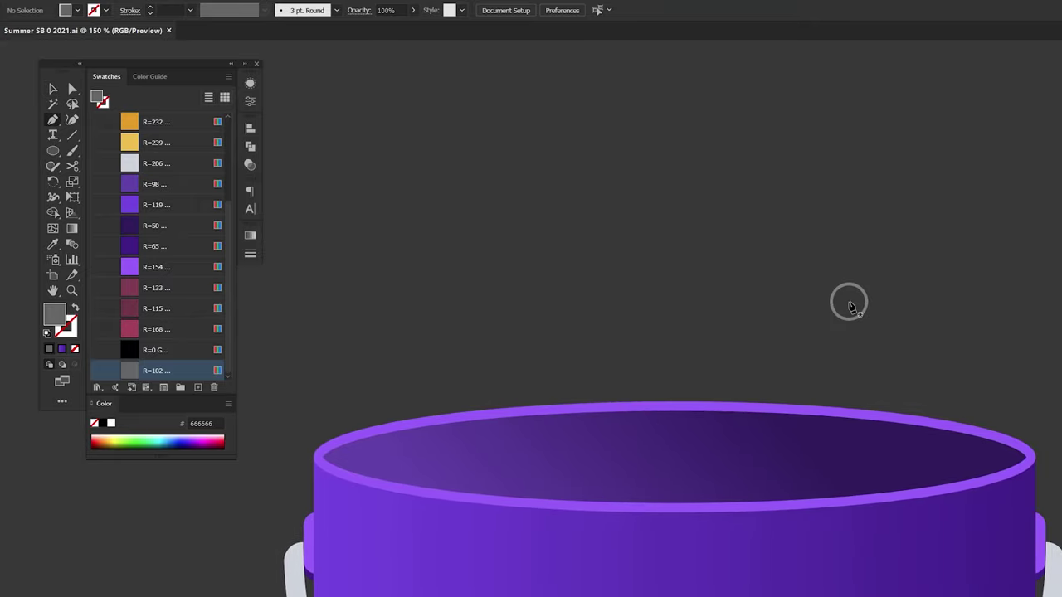
{"action": "left_click", "coordinate": [193, 149]}
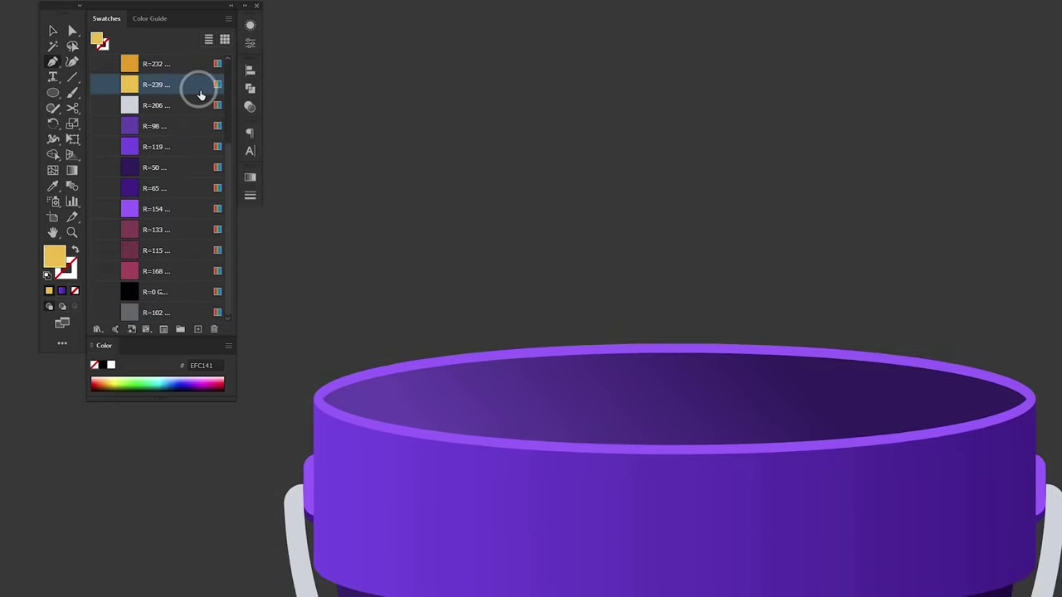
Draw the sand outline from the rim's left edge up over a rounded peak.
{"action": "left_click", "coordinate": [328, 403]}
{"action": "left_click_drag", "start_coordinate": [335, 404], "coordinate": [350, 368]}
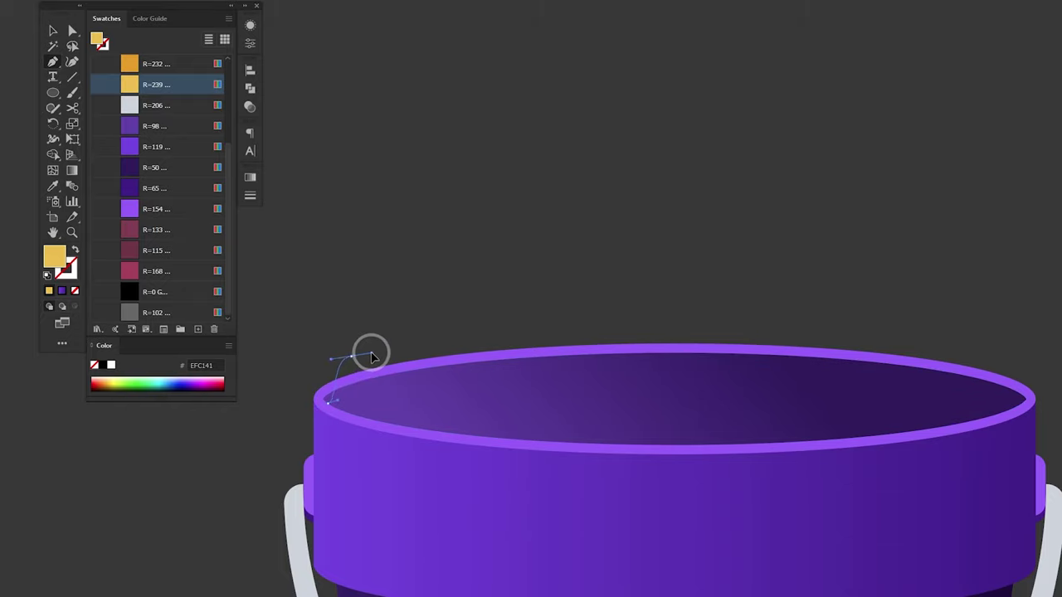
{"action": "left_click_drag", "start_coordinate": [372, 357], "coordinate": [373, 355]}
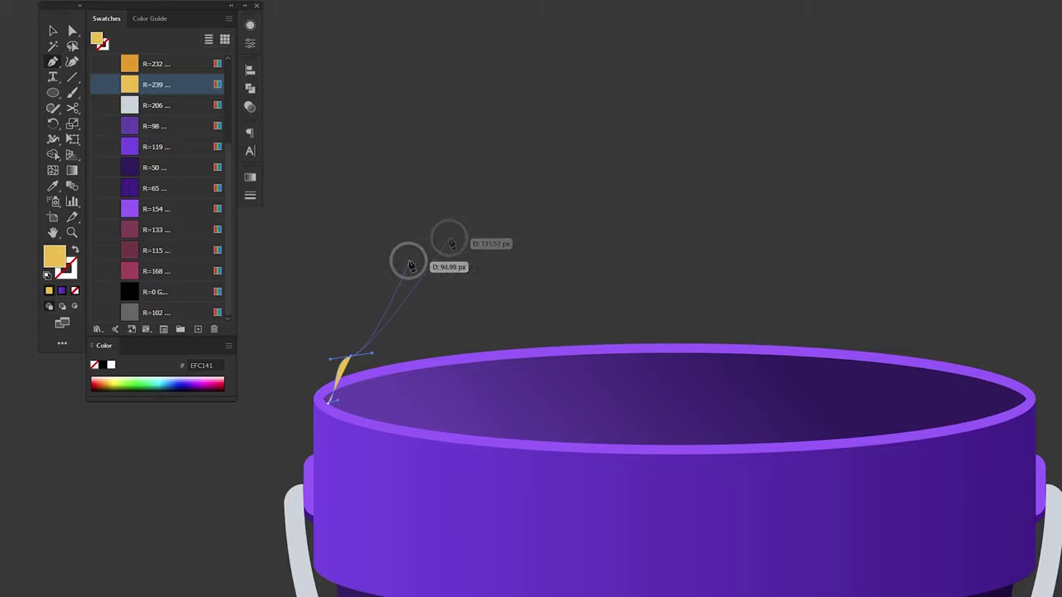
{"action": "left_click_drag", "start_coordinate": [441, 231], "coordinate": [454, 174]}
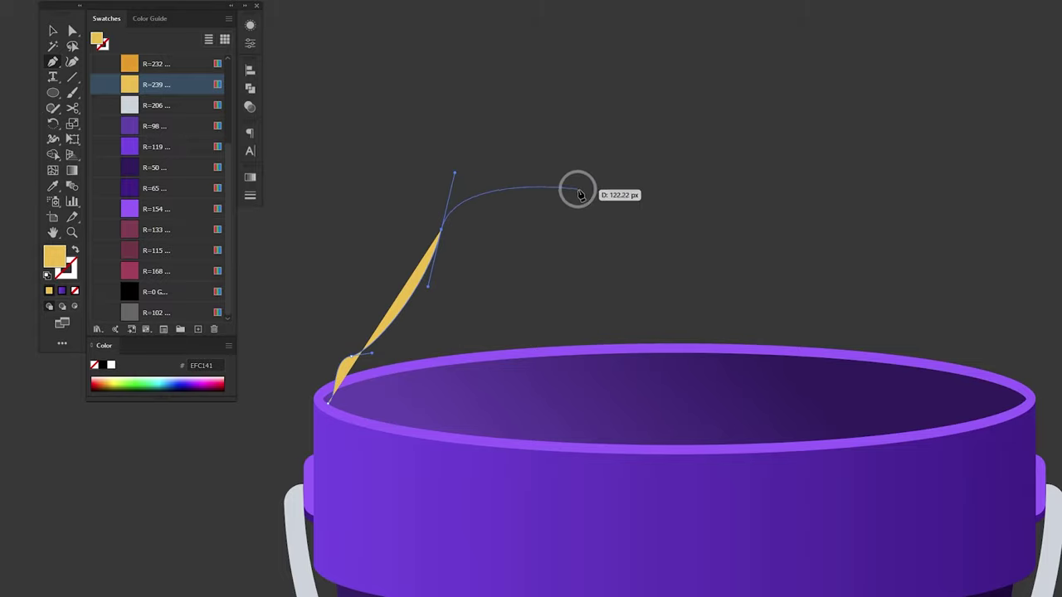
{"action": "left_click_drag", "start_coordinate": [608, 230], "coordinate": [643, 291]}
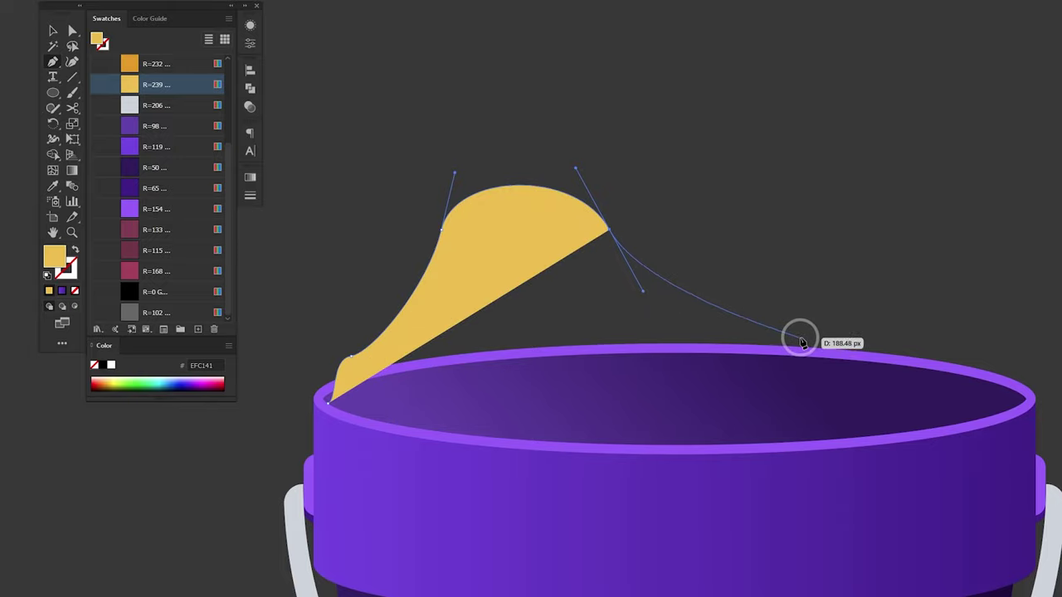
Continue the outline down to the rim's right edge and add a base point at bottom centre.
{"action": "left_click_drag", "start_coordinate": [800, 339], "coordinate": [858, 315]}
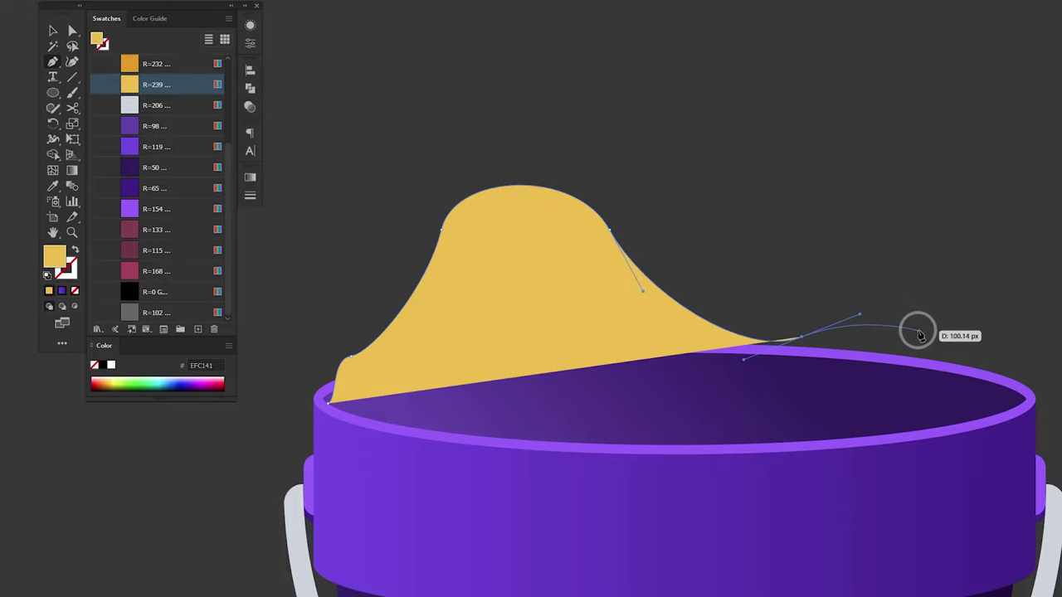
{"action": "left_click_drag", "start_coordinate": [920, 334], "coordinate": [1019, 407]}
{"action": "left_click", "coordinate": [1019, 405]}
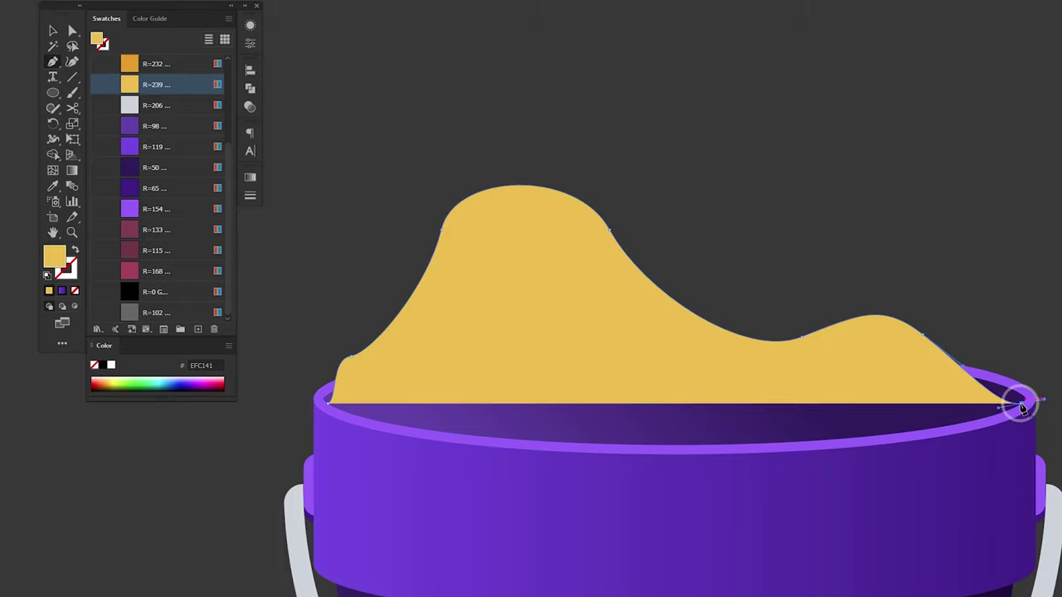
{"action": "left_click", "coordinate": [1035, 434]}
{"action": "left_click", "coordinate": [672, 484]}
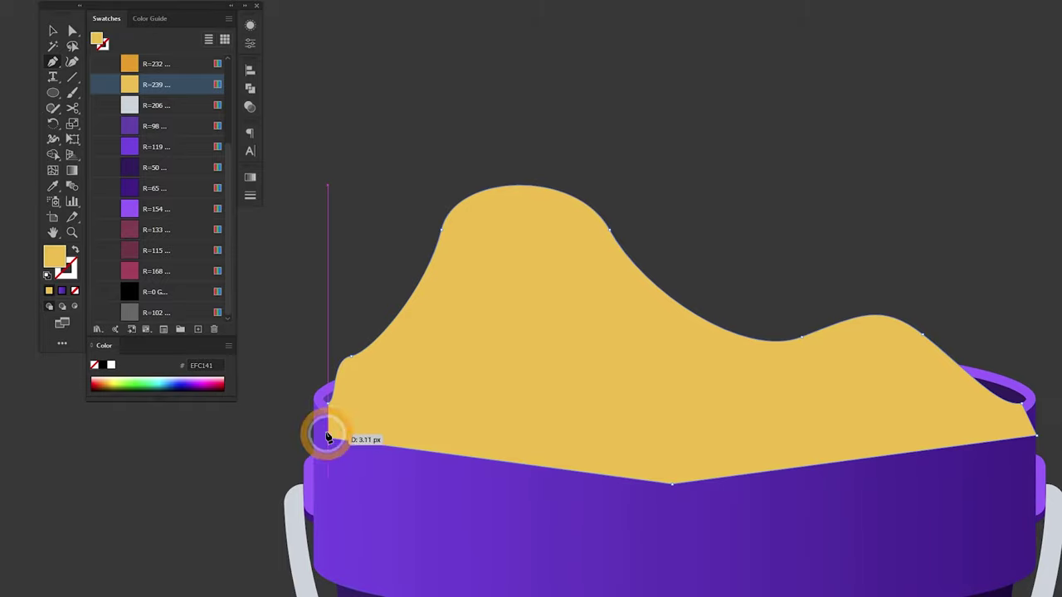
Select the sand and rim ellipse, then Shape Builder away the sand's V-shaped part below the rim.
{"action": "key", "text": "v"}
{"action": "left_click", "coordinate": [431, 410]}
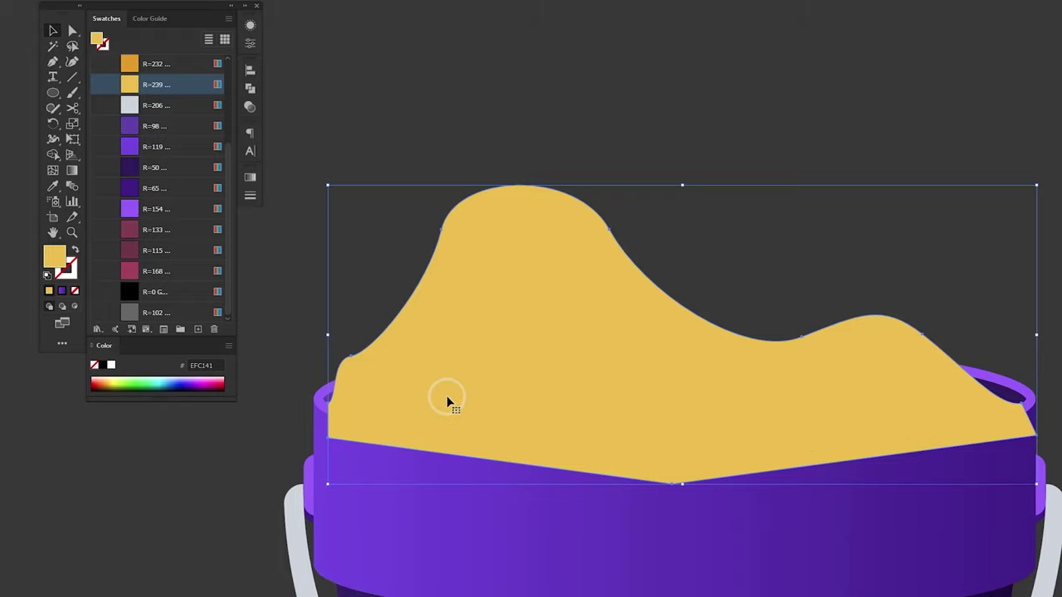
{"action": "left_click", "coordinate": [996, 379], "text": "shift"}
{"action": "key", "text": "shift+m"}
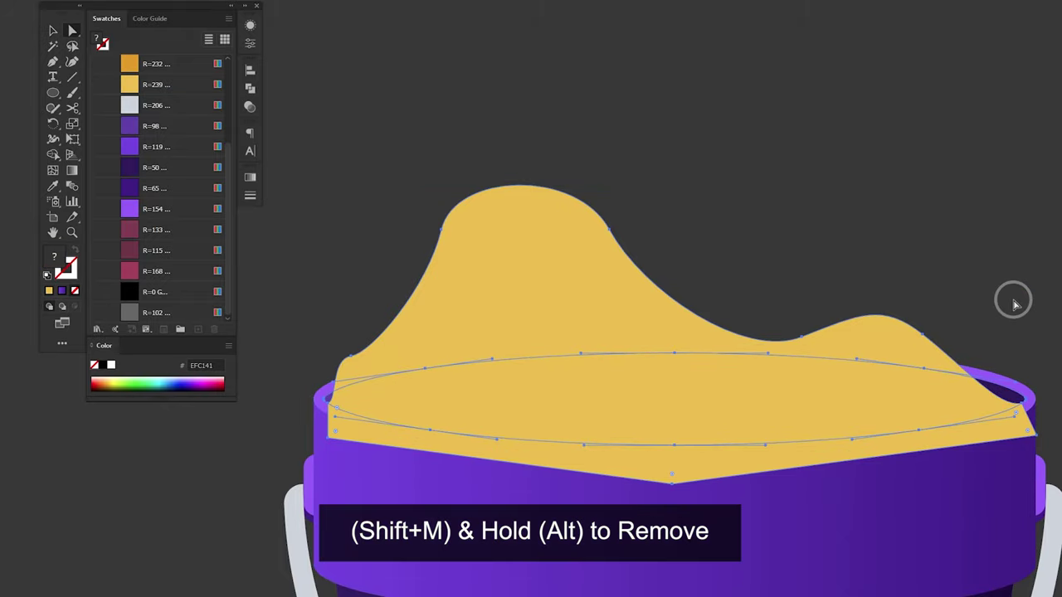
{"action": "left_click", "coordinate": [674, 465], "text": "alt"}
{"action": "key", "text": "v"}
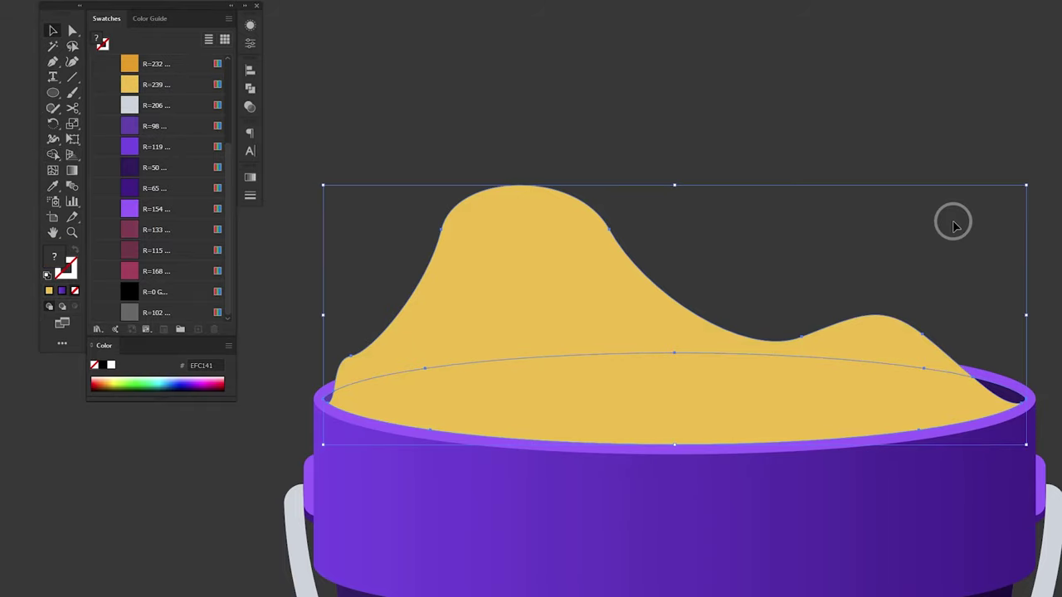
{"action": "left_click", "coordinate": [933, 287]}
{"action": "left_click", "coordinate": [771, 341]}
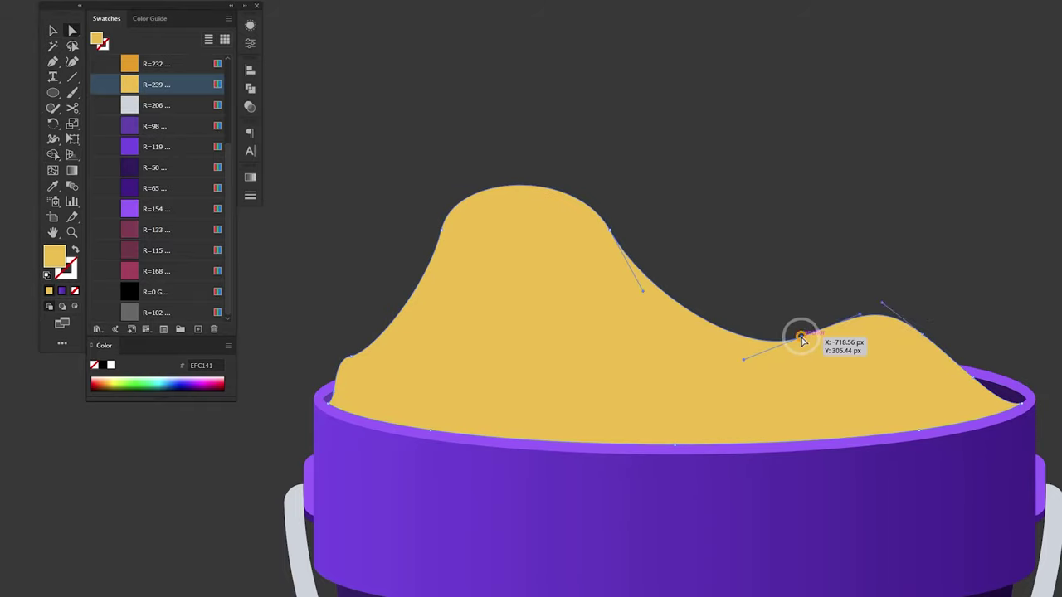
Drag the sand's anchors and handles to round the tall left peak and soften the right dip.
{"action": "left_click_drag", "start_coordinate": [802, 340], "coordinate": [768, 336]}
{"action": "left_click_drag", "start_coordinate": [926, 338], "coordinate": [982, 393]}
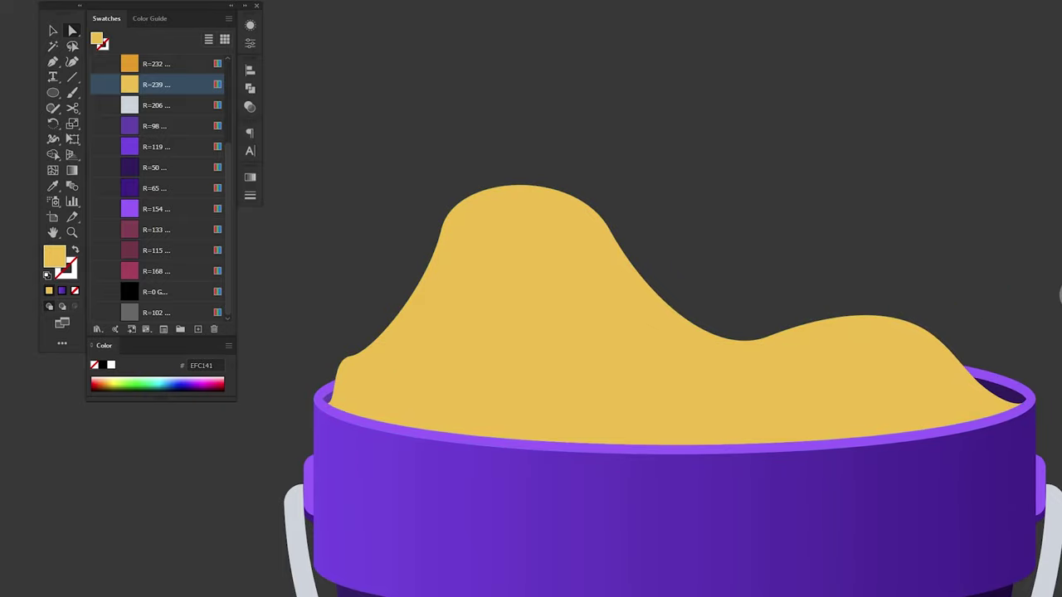
{"action": "left_click", "coordinate": [609, 227]}
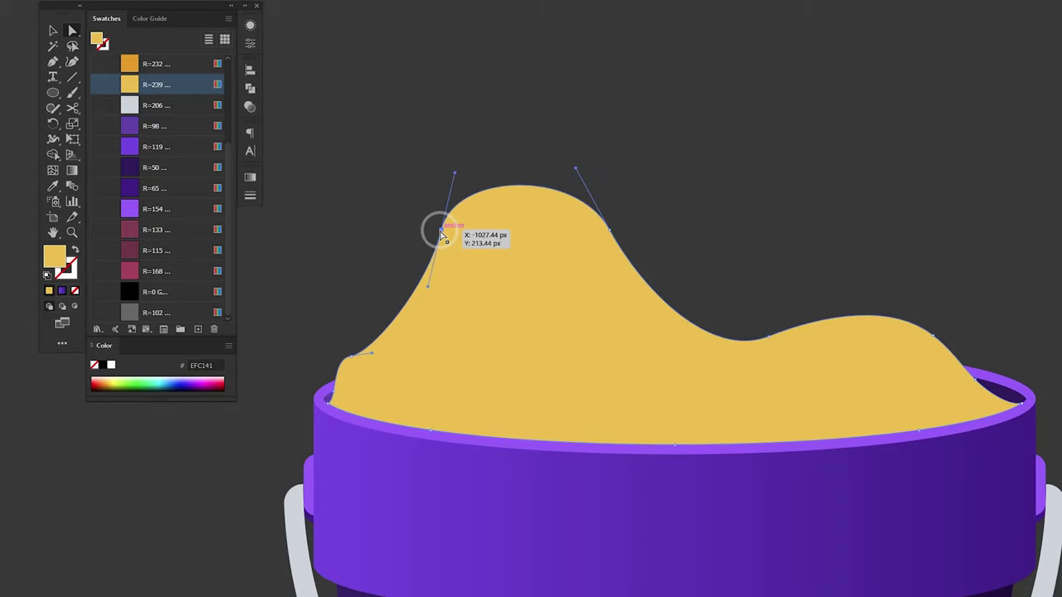
{"action": "mouse_move", "coordinate": [441, 234]}
{"action": "left_mouse_down"}
{"action": "mouse_move", "coordinate": [408, 254]}
{"action": "mouse_move", "coordinate": [416, 250]}
{"action": "left_mouse_up"}
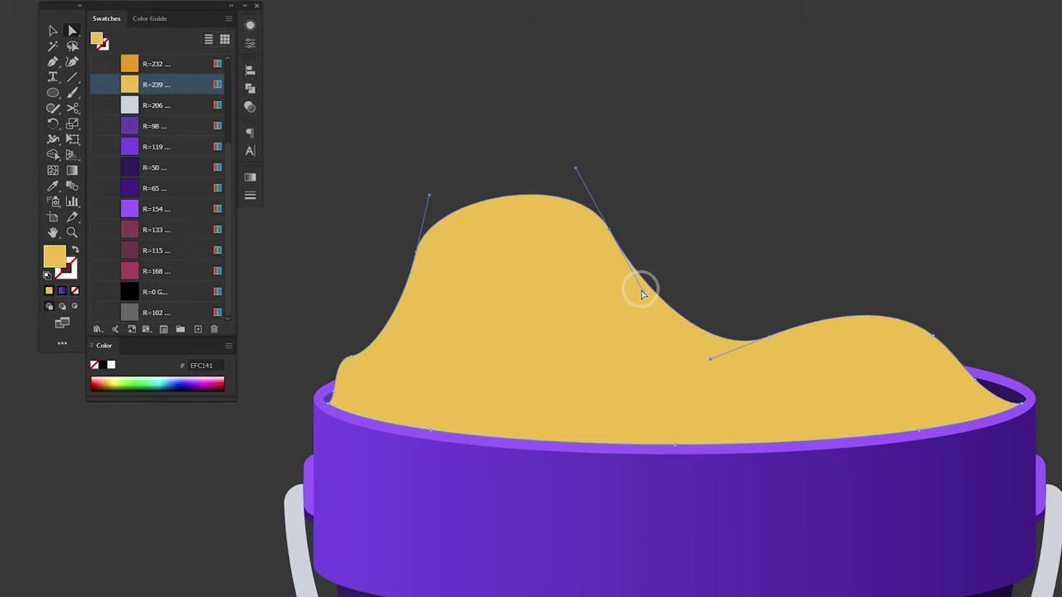
{"action": "left_click_drag", "start_coordinate": [609, 227], "coordinate": [619, 256]}
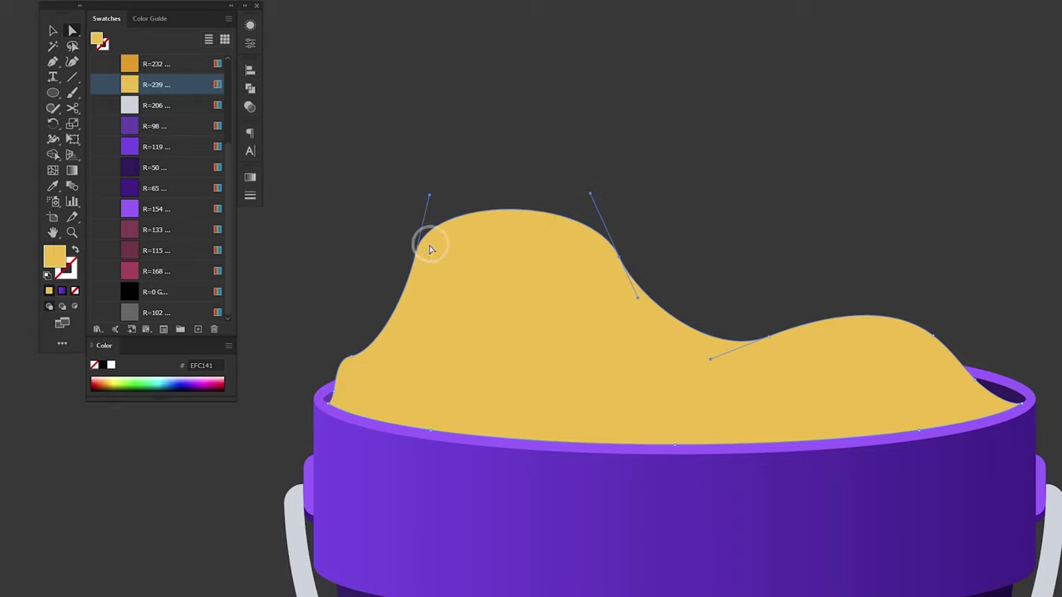
{"action": "left_click_drag", "start_coordinate": [413, 251], "coordinate": [408, 278]}
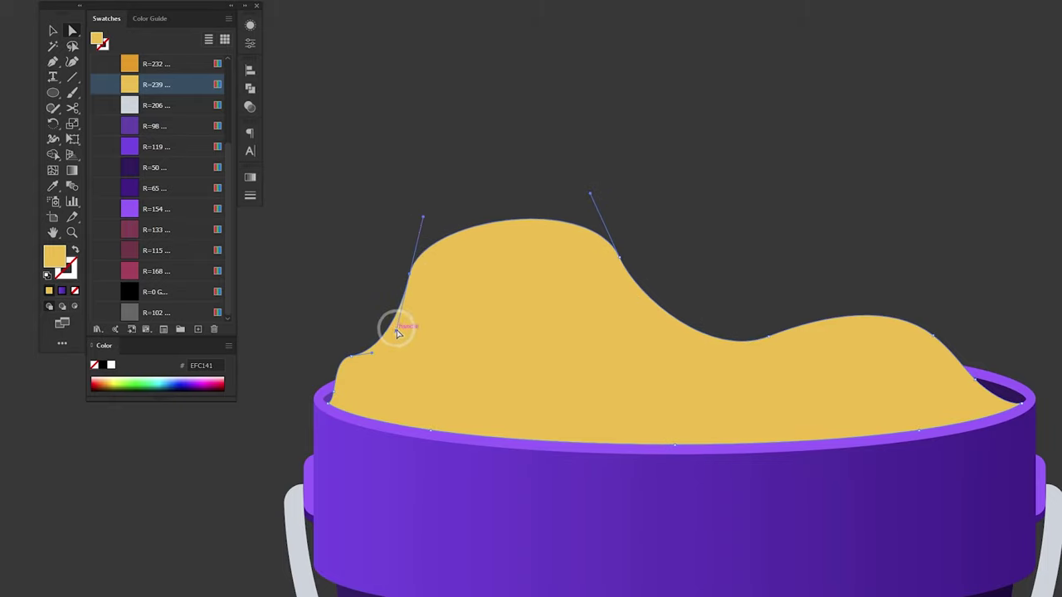
{"action": "left_click_drag", "start_coordinate": [396, 319], "coordinate": [419, 280]}
{"action": "left_click_drag", "start_coordinate": [618, 258], "coordinate": [608, 269]}
{"action": "left_click_drag", "start_coordinate": [408, 279], "coordinate": [424, 288]}
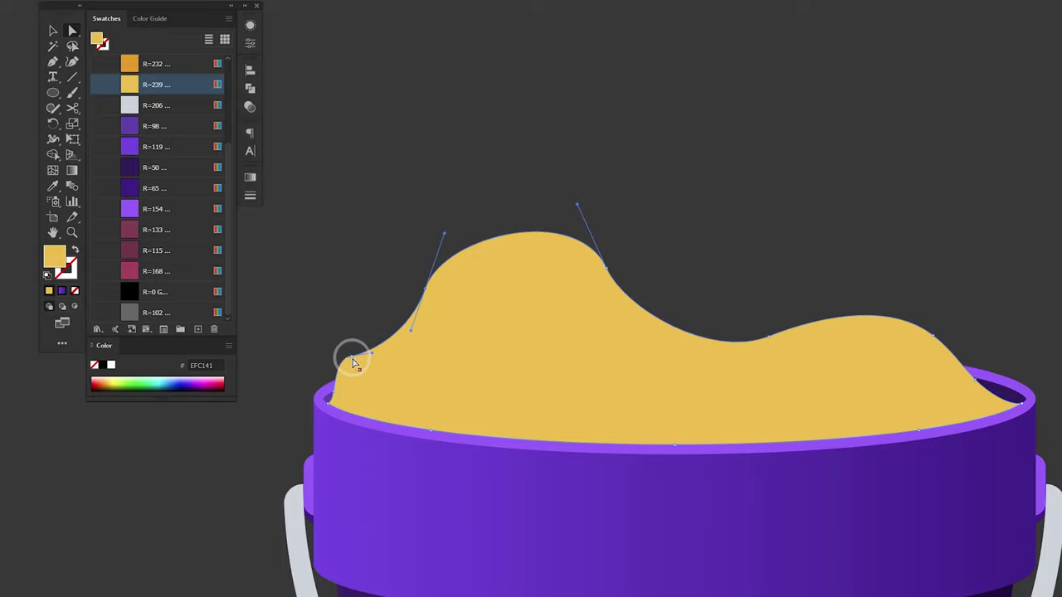
{"action": "left_click_drag", "start_coordinate": [351, 361], "coordinate": [349, 366]}
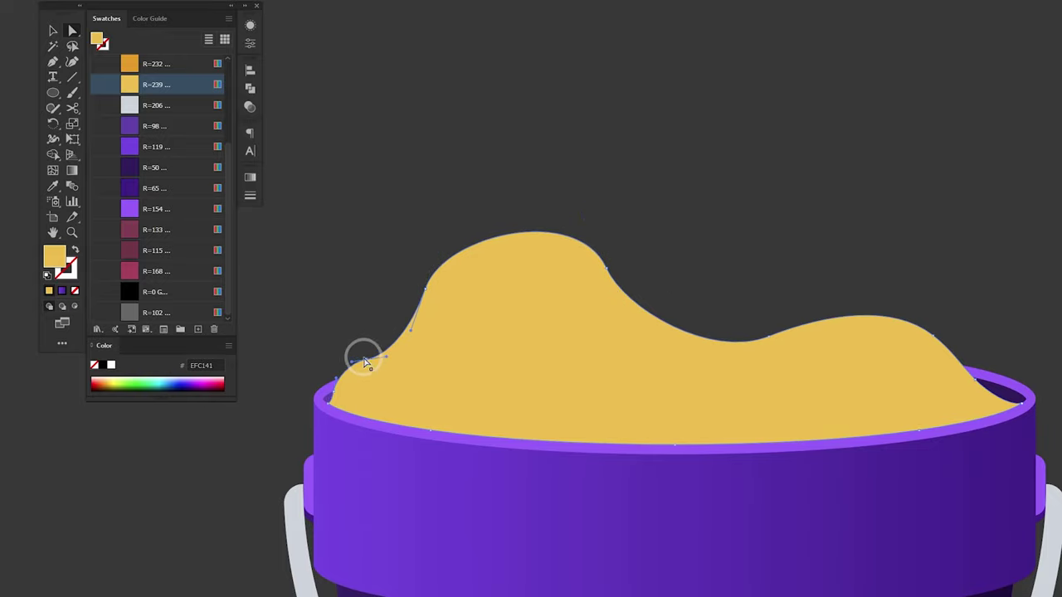
{"action": "left_click", "coordinate": [903, 156]}
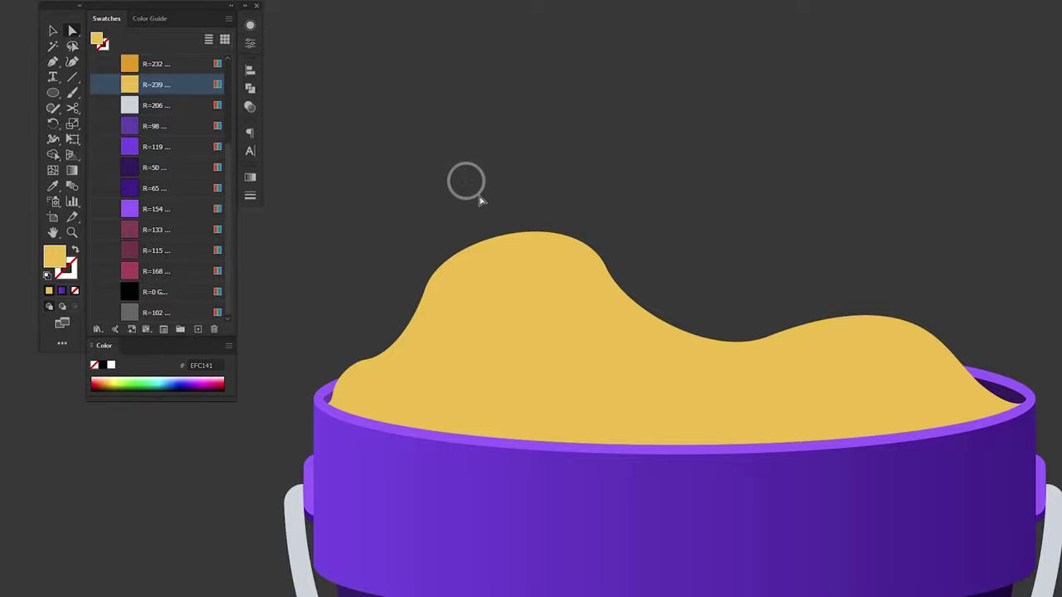
Isolate the sand path and set the fill to the darker orange R=232 swatch.
{"action": "key", "text": "v"}
{"action": "scroll", "coordinate": [536, 290], "scroll_direction": "down", "scroll_amount": 2}
{"action": "left_click", "coordinate": [521, 219]}
{"action": "right_click", "coordinate": [523, 222]}
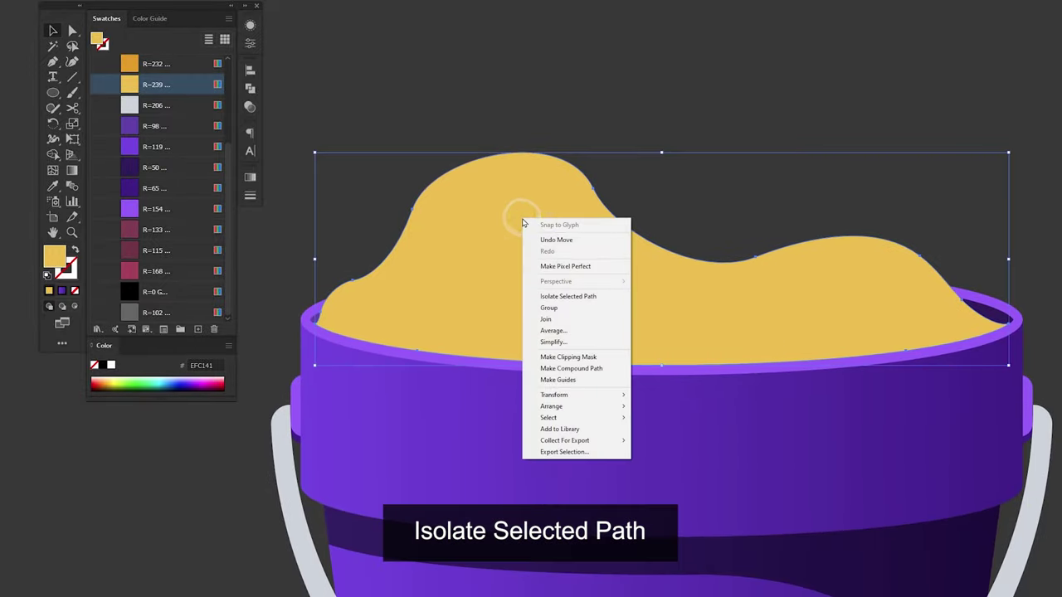
{"action": "left_click", "coordinate": [612, 297]}
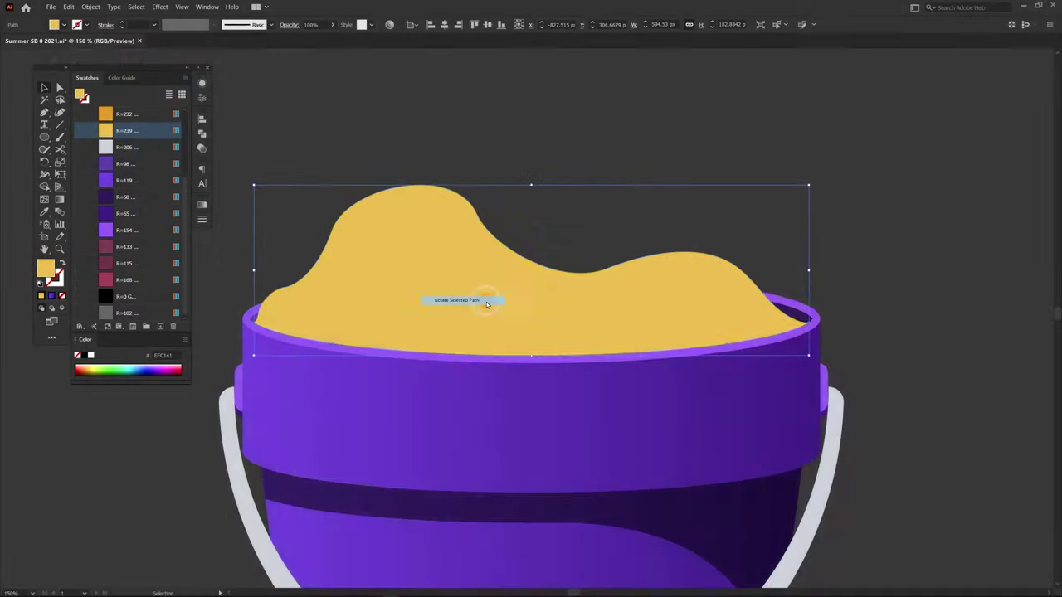
{"action": "left_click", "coordinate": [145, 116]}
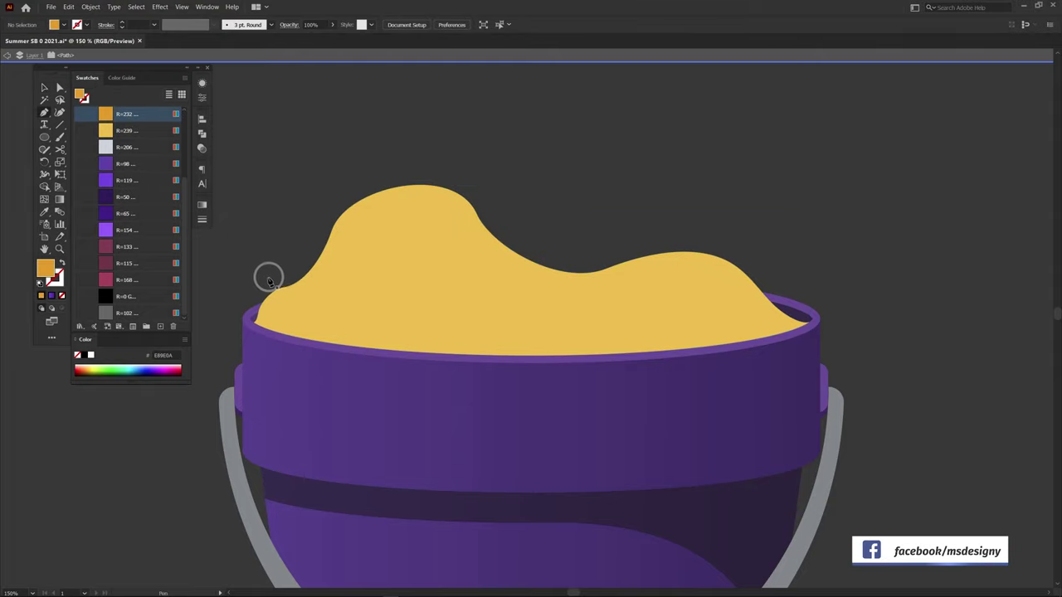
{"action": "scroll", "coordinate": [255, 319], "scroll_direction": "up", "scroll_amount": 3}
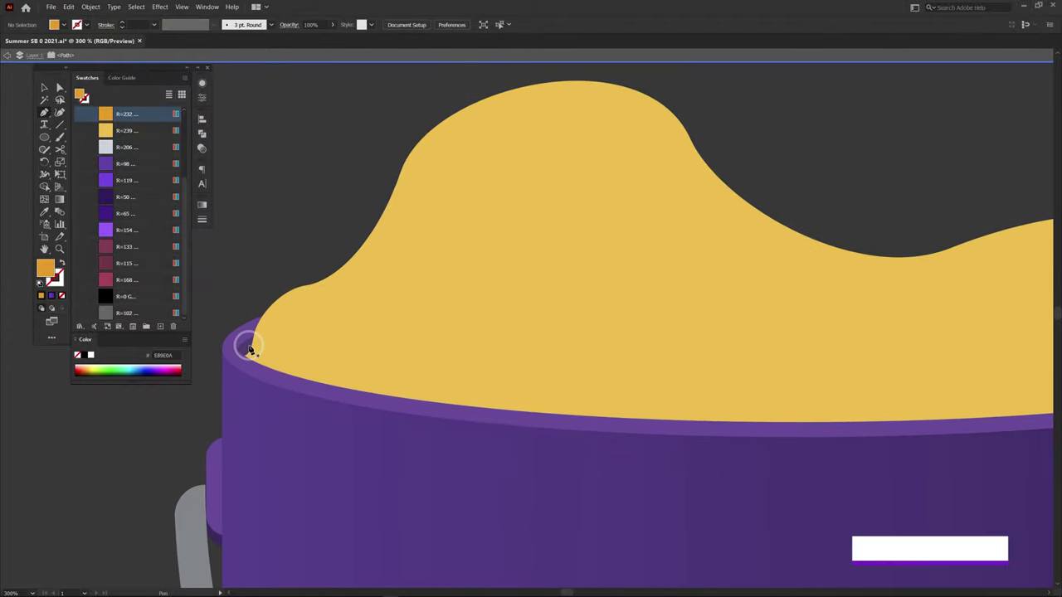
Draw an orange shading shape over the sand's lower-left edge.
{"action": "left_click_drag", "start_coordinate": [249, 353], "coordinate": [294, 301]}
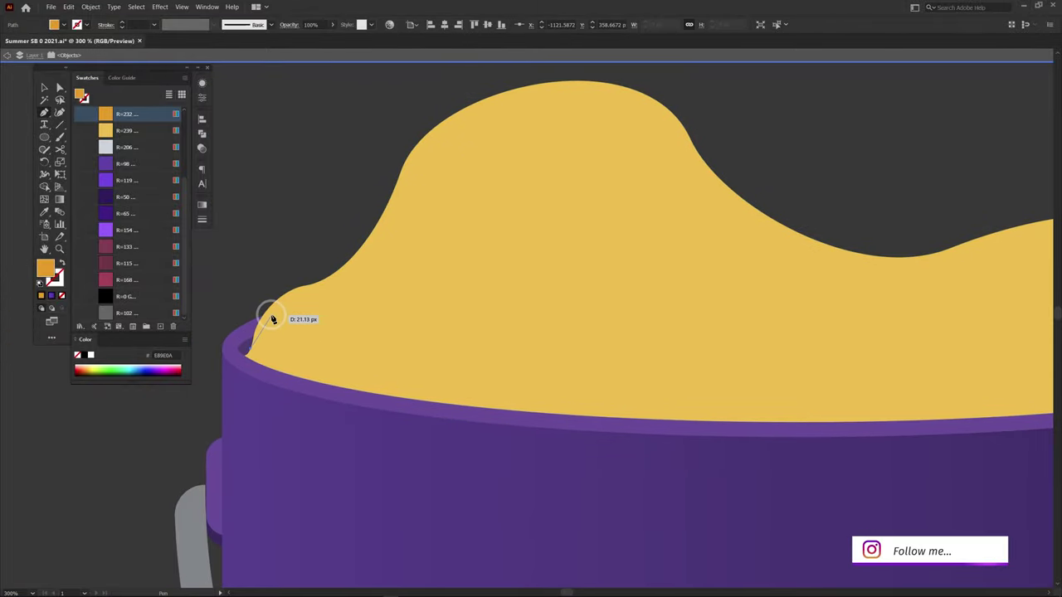
{"action": "left_click", "coordinate": [318, 290]}
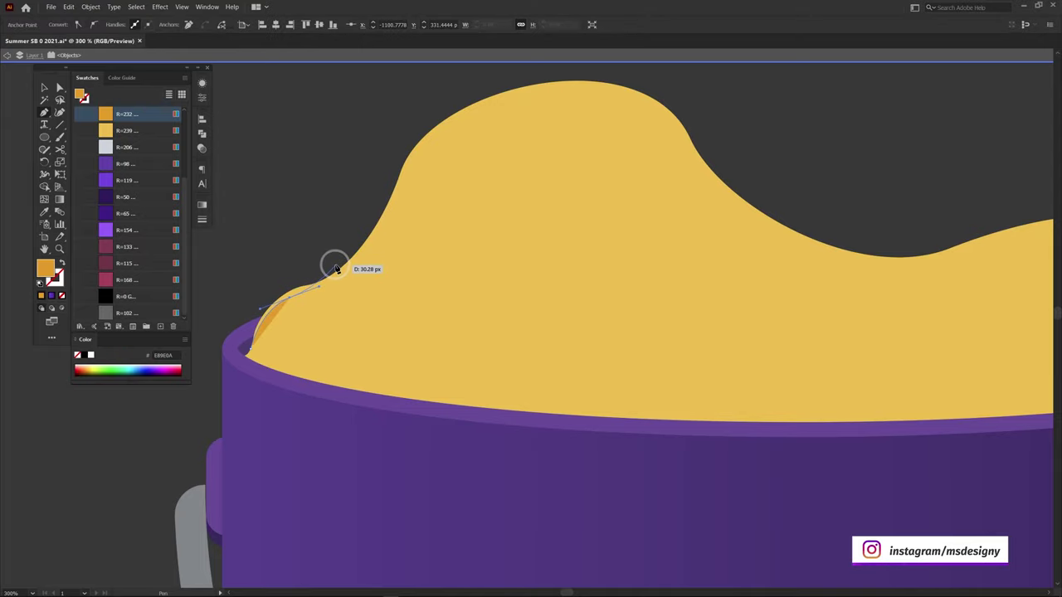
{"action": "left_click_drag", "start_coordinate": [362, 247], "coordinate": [365, 222]}
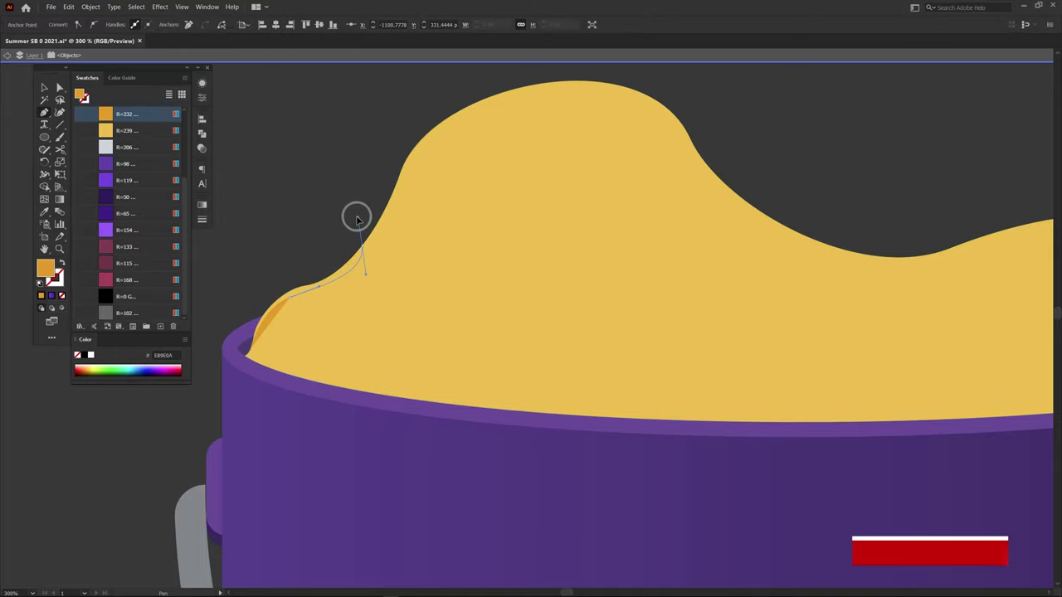
{"action": "left_click", "coordinate": [322, 243]}
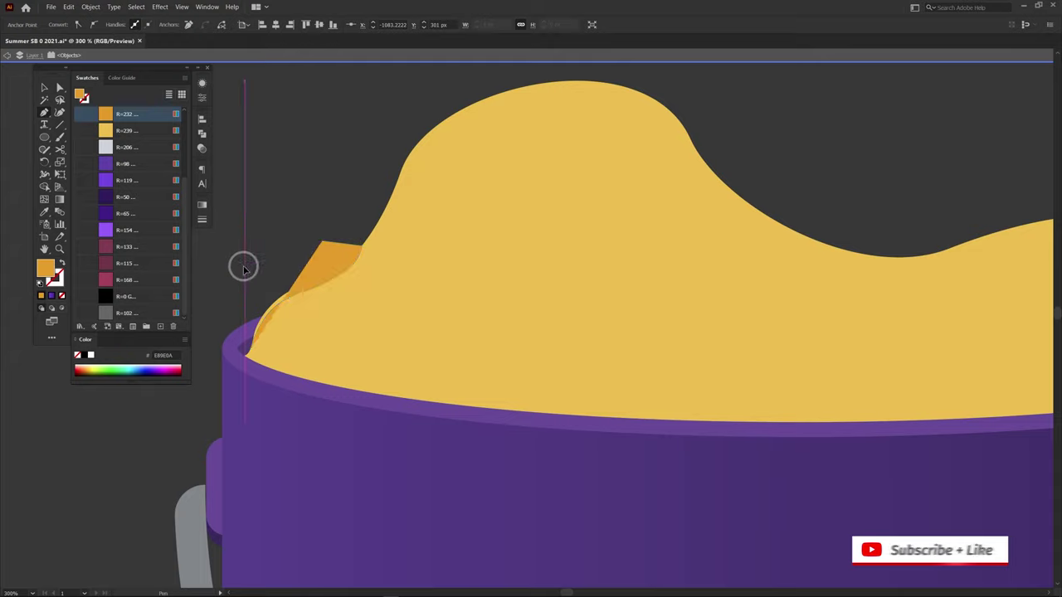
{"action": "left_click", "coordinate": [245, 266]}
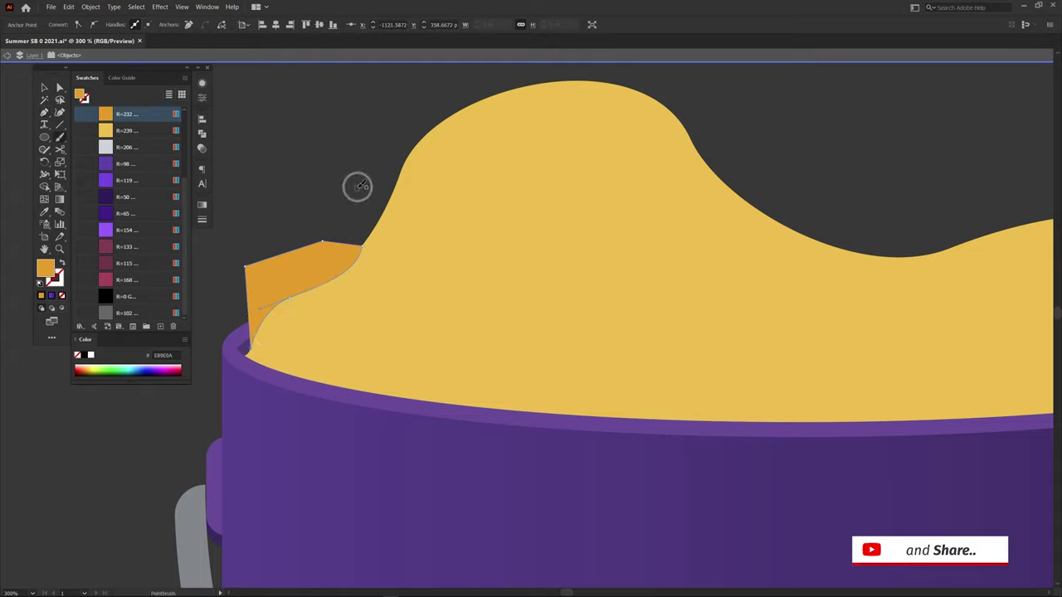
Trim the orange shape to the sand outline with Shape Builder, leaving a thin sliver.
{"action": "left_click", "coordinate": [403, 249], "text": "ctrl+shift"}
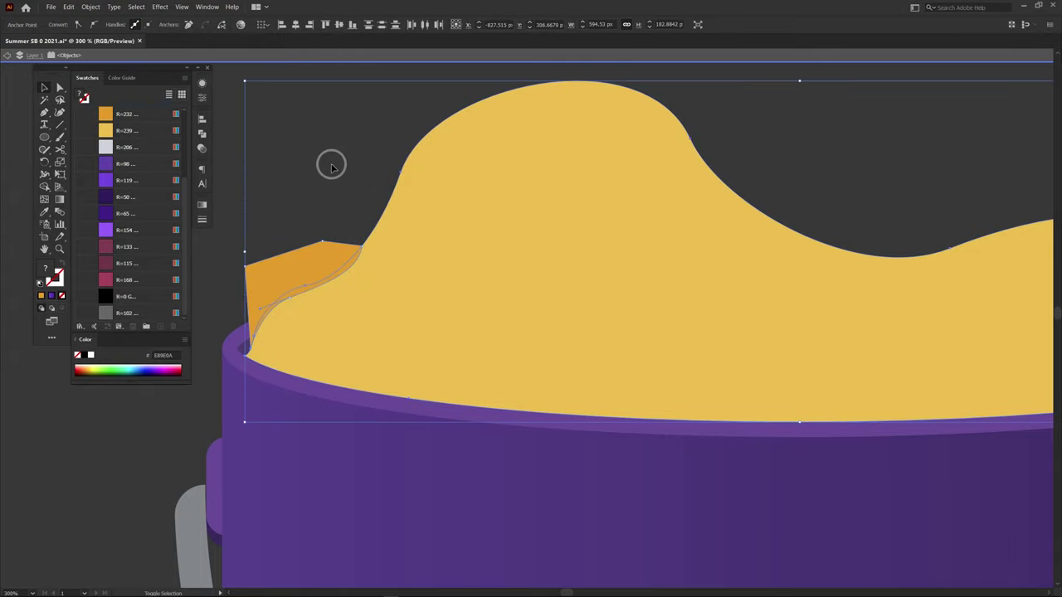
{"action": "left_click", "coordinate": [304, 263]}
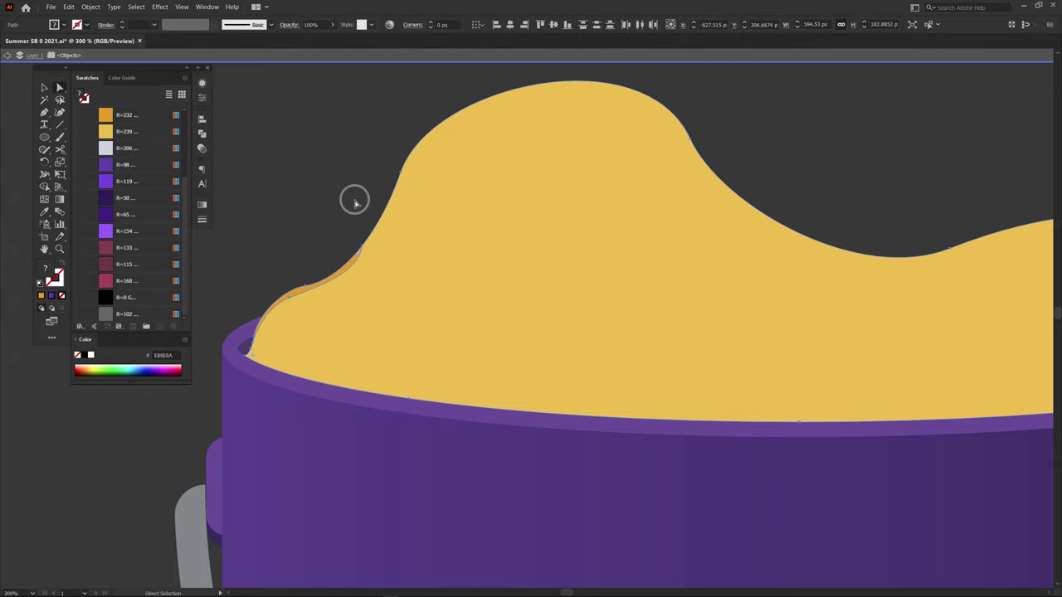
{"action": "left_click", "coordinate": [300, 292]}
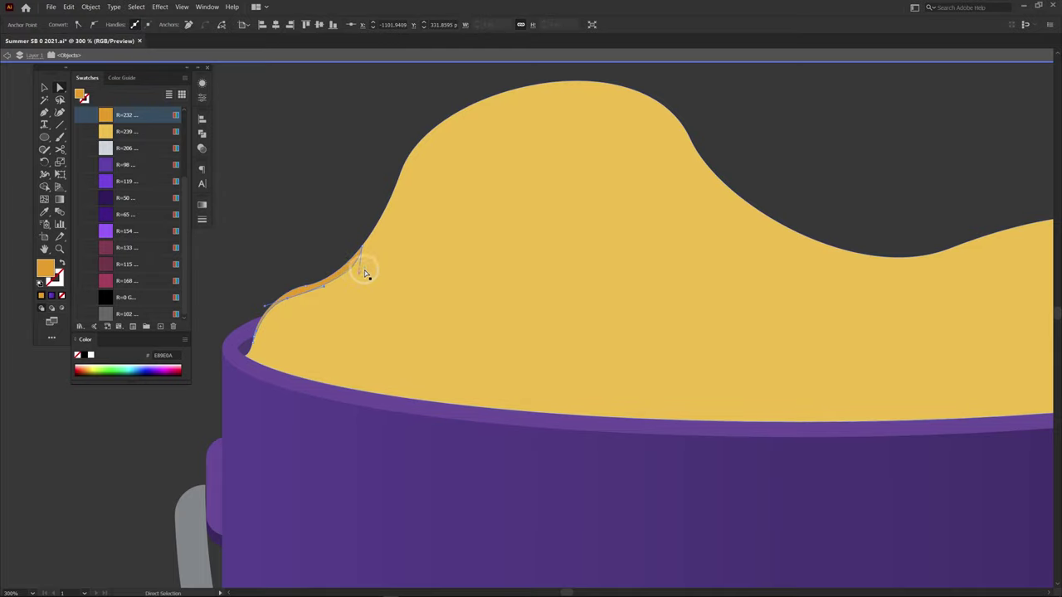
{"action": "left_click", "coordinate": [315, 243]}
{"action": "mouse_move", "coordinate": [521, 190]}
{"action": "left_mouse_down"}
{"action": "mouse_move", "coordinate": [336, 230]}
{"action": "mouse_move", "coordinate": [369, 172]}
{"action": "left_mouse_up"}
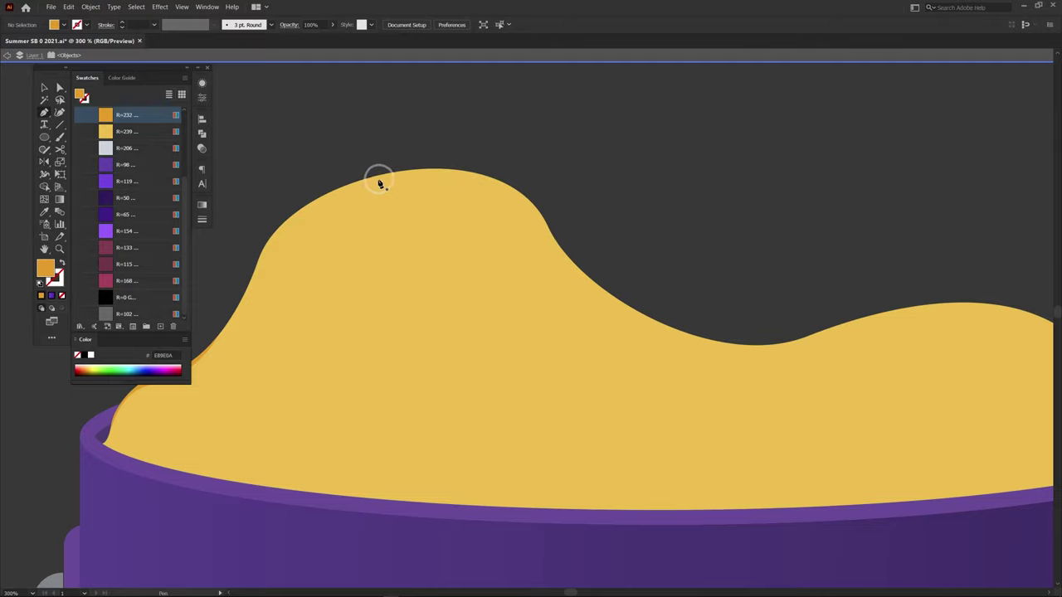
Draw a second orange shading shape from the peak top across the right hump.
{"action": "left_click_drag", "start_coordinate": [382, 176], "coordinate": [390, 175]}
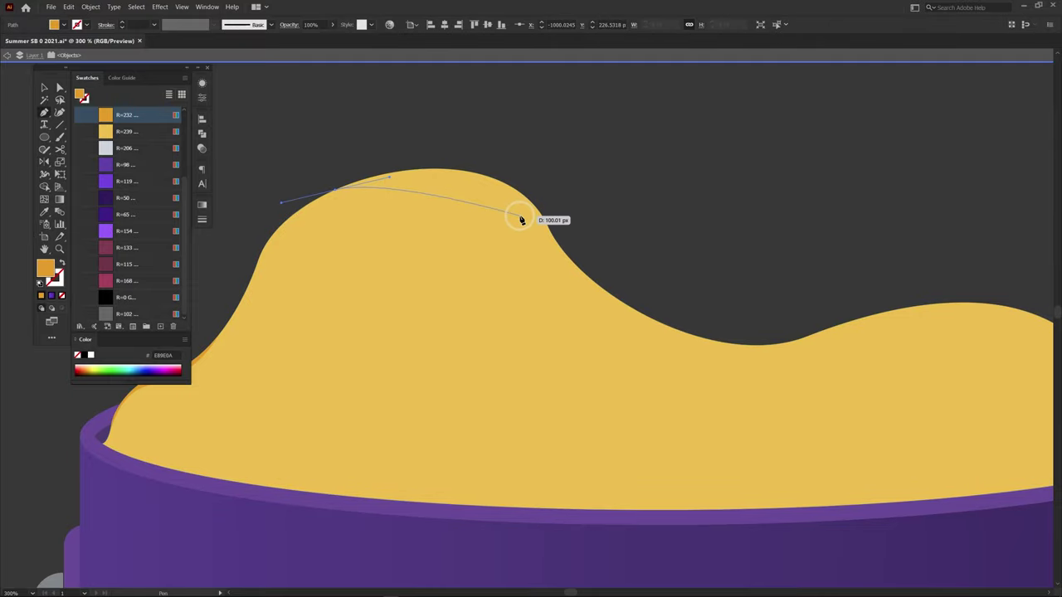
{"action": "left_click_drag", "start_coordinate": [587, 340], "coordinate": [586, 340]}
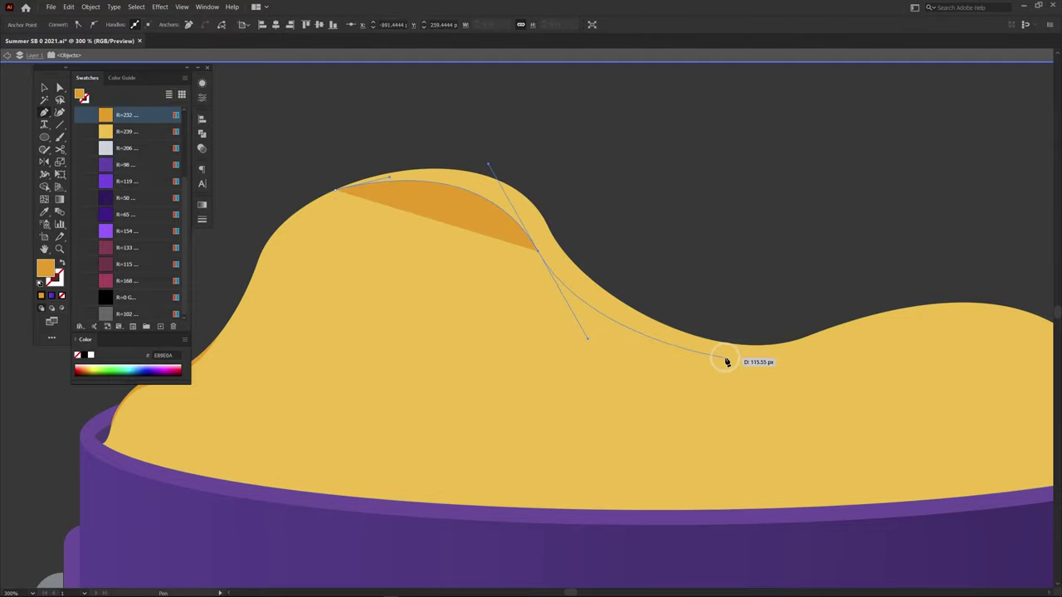
{"action": "mouse_move", "coordinate": [771, 352]}
{"action": "left_mouse_down"}
{"action": "mouse_move", "coordinate": [817, 336]}
{"action": "mouse_move", "coordinate": [595, 246]}
{"action": "left_mouse_up"}
{"action": "mouse_move", "coordinate": [575, 424]}
{"action": "left_mouse_down"}
{"action": "mouse_move", "coordinate": [391, 495]}
{"action": "mouse_move", "coordinate": [398, 550]}
{"action": "left_mouse_up"}
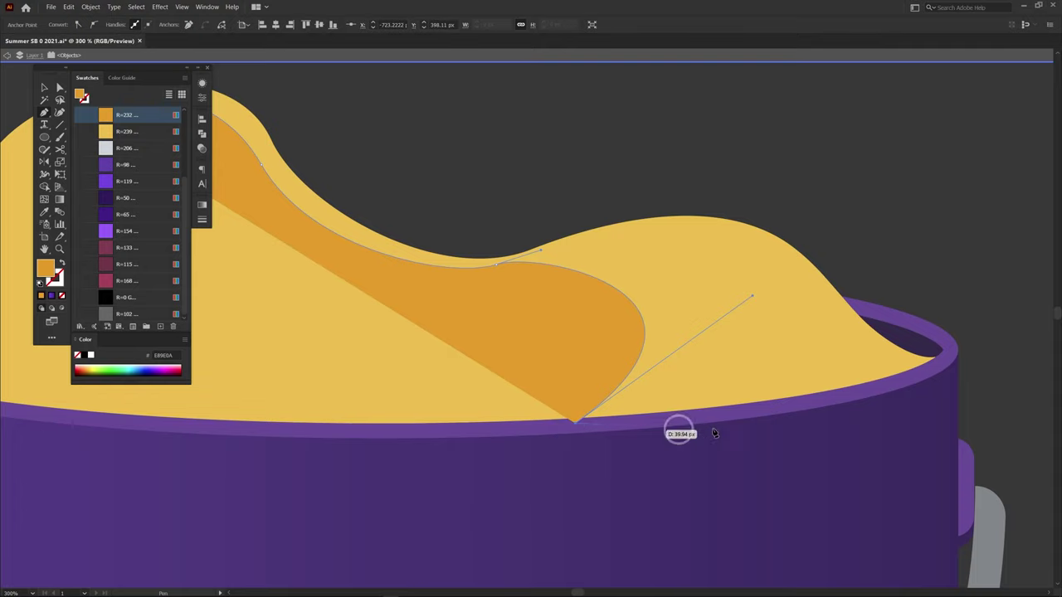
{"action": "left_click", "coordinate": [960, 407]}
{"action": "left_click", "coordinate": [979, 308]}
{"action": "left_click", "coordinate": [865, 185]}
{"action": "left_click", "coordinate": [640, 138]}
{"action": "scroll", "coordinate": [358, 147], "scroll_direction": "up", "scroll_amount": 3}
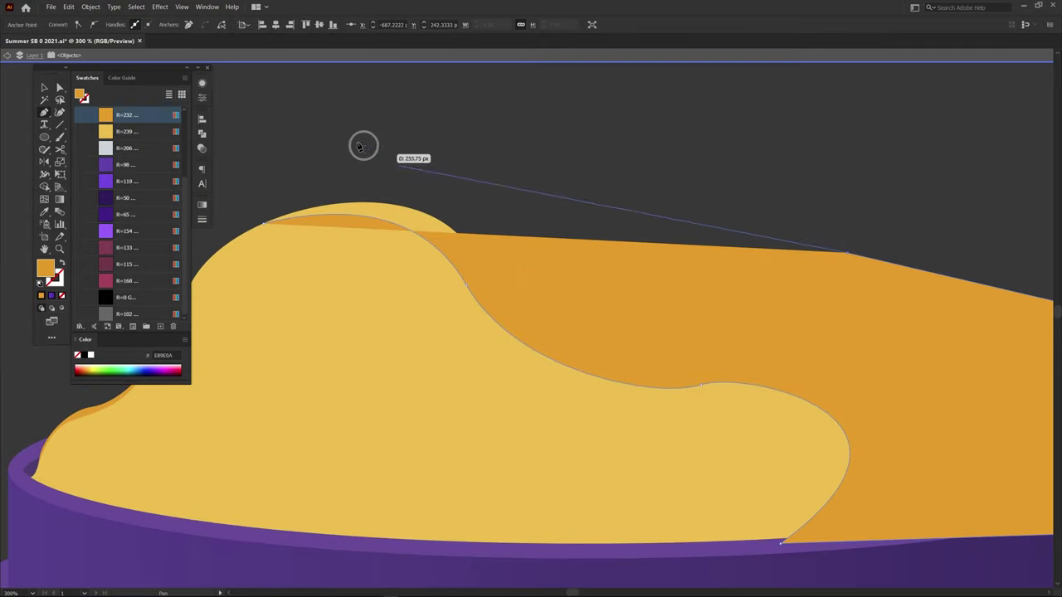
{"action": "left_click", "coordinate": [349, 140]}
{"action": "left_click", "coordinate": [264, 223]}
Remove the orange shading that extends past the sand's outline.
{"action": "left_click", "coordinate": [461, 318], "text": "shift"}
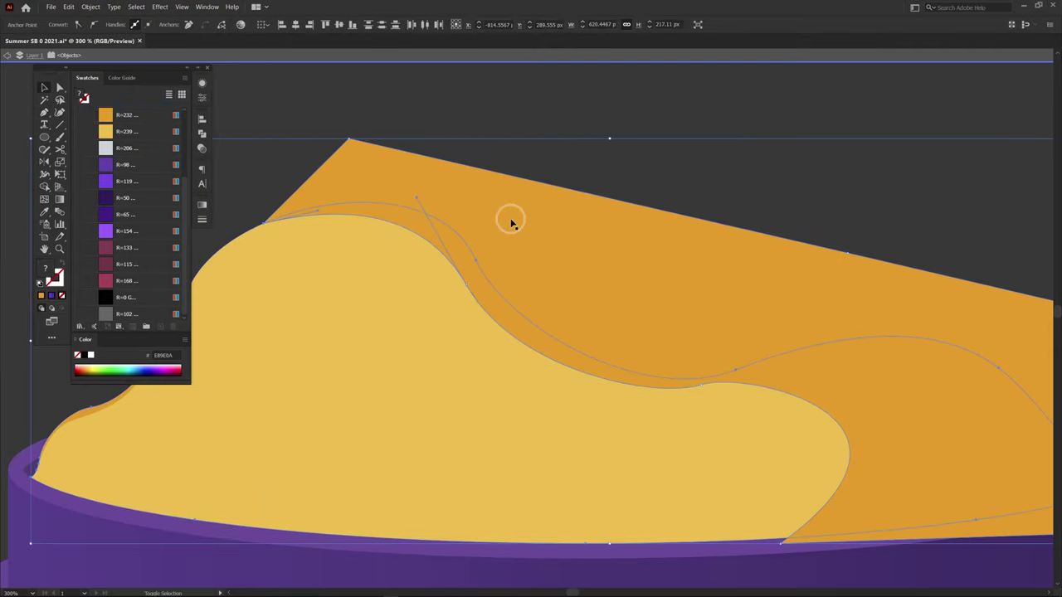
{"action": "left_click", "coordinate": [548, 242], "text": "alt"}
{"action": "key", "text": "ctrl+shift+a"}
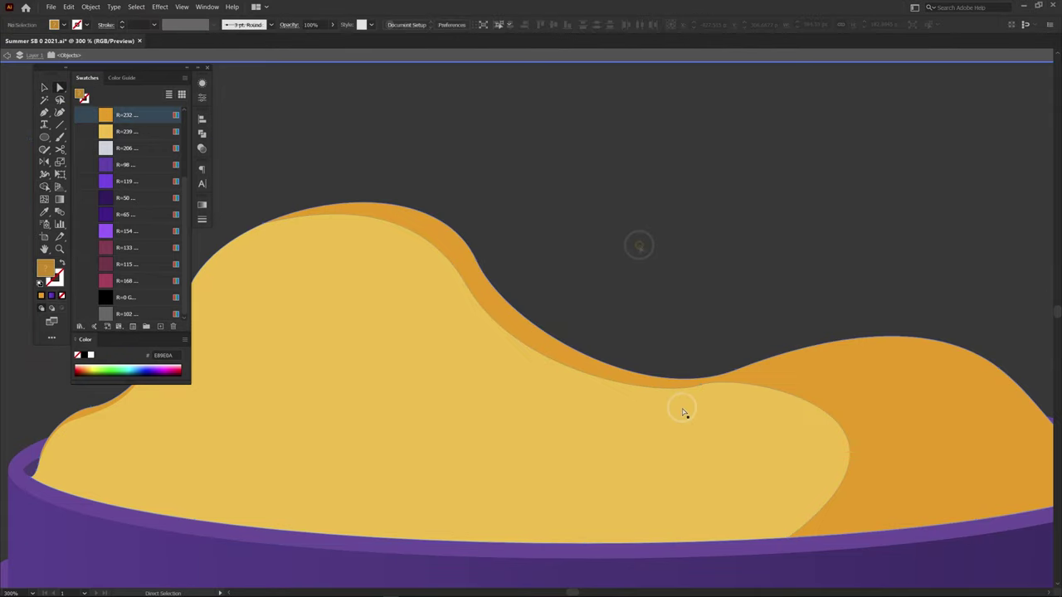
Reshape sand and shading anchors so a thin orange rim shows along the peak's right slope.
{"action": "left_click_drag", "start_coordinate": [646, 292], "coordinate": [538, 176]}
{"action": "key", "text": "a"}
{"action": "left_click", "coordinate": [593, 262]}
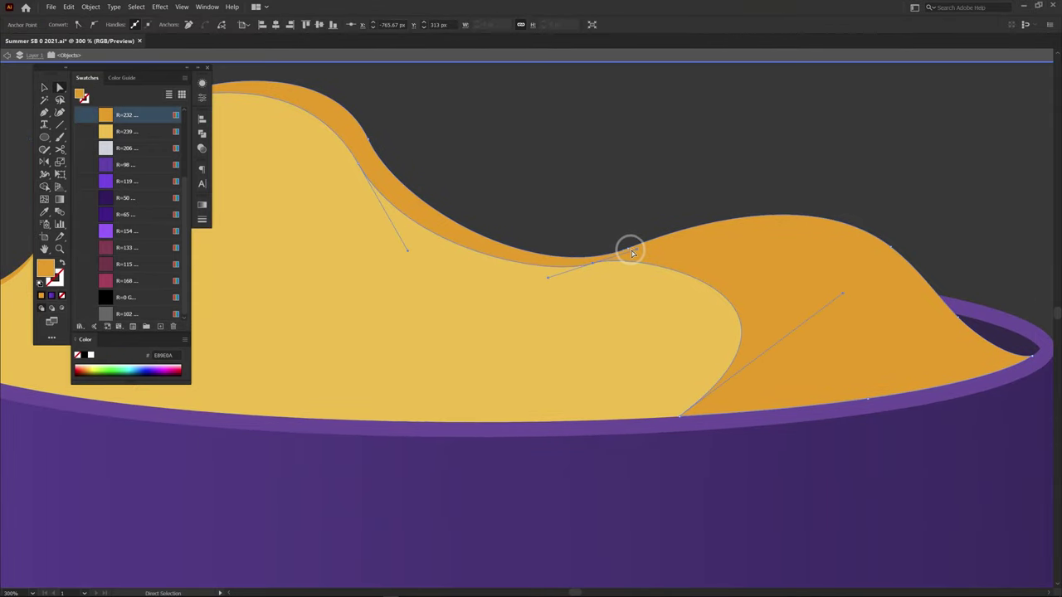
{"action": "mouse_move", "coordinate": [594, 265]}
{"action": "left_mouse_down"}
{"action": "mouse_move", "coordinate": [619, 266]}
{"action": "mouse_move", "coordinate": [558, 270]}
{"action": "left_mouse_up"}
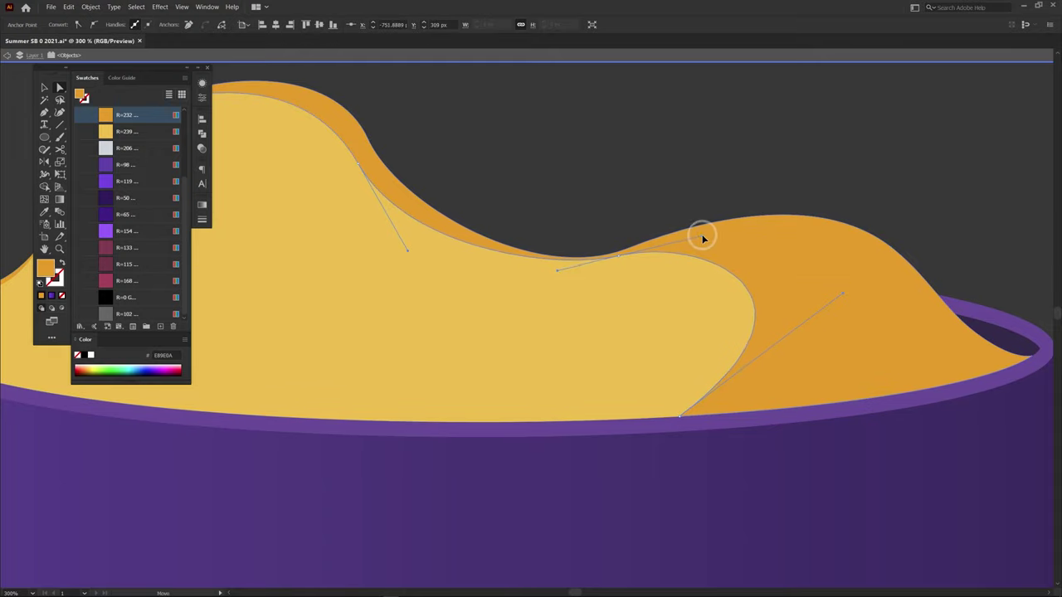
{"action": "left_click", "coordinate": [357, 154]}
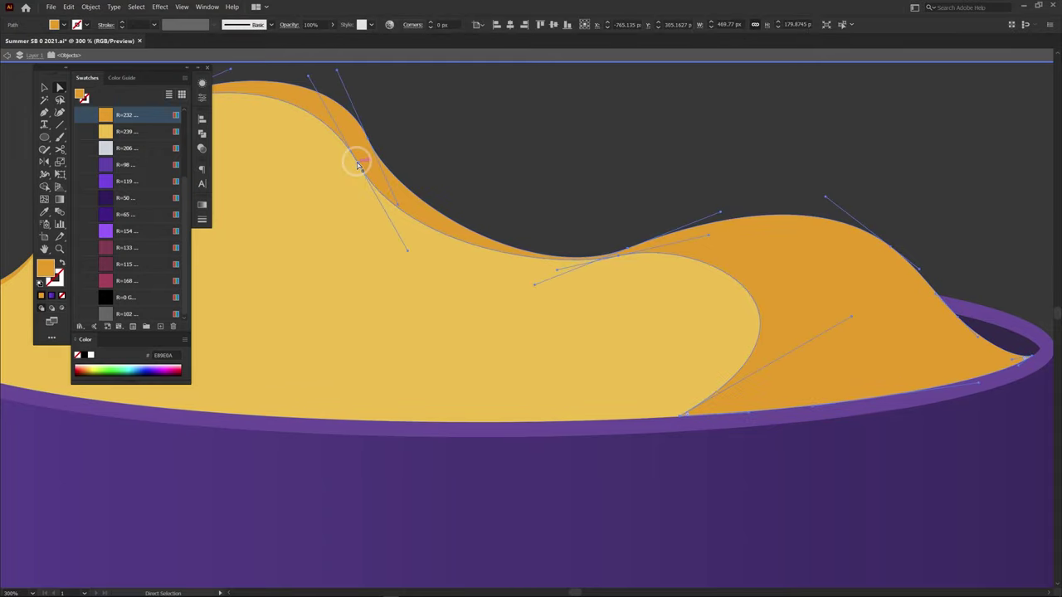
{"action": "left_click_drag", "start_coordinate": [407, 242], "coordinate": [429, 251]}
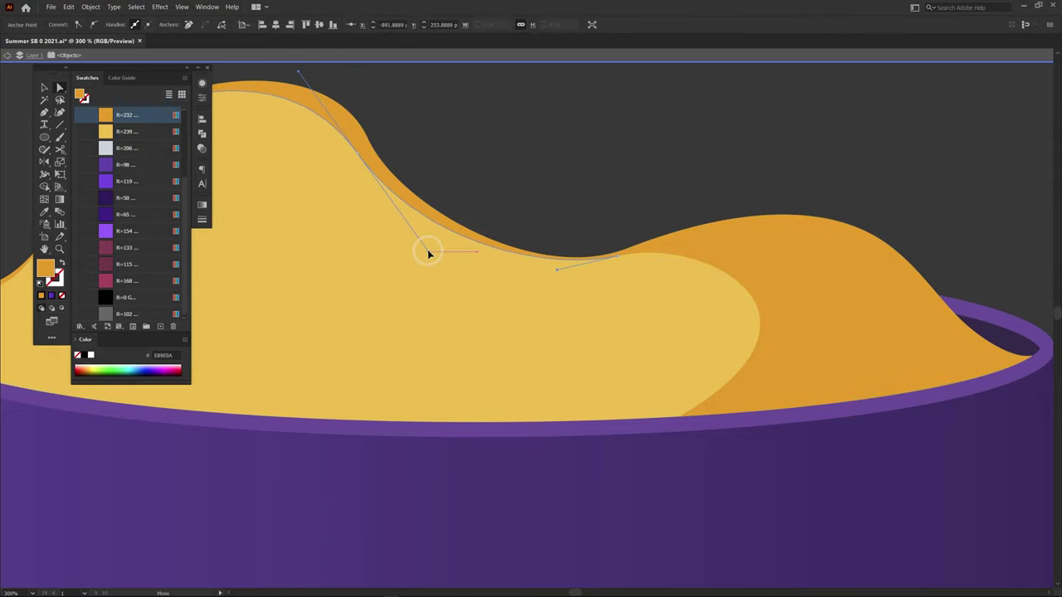
{"action": "scroll", "coordinate": [634, 187], "scroll_direction": "left", "scroll_amount": 5}
{"action": "left_click", "coordinate": [739, 164]}
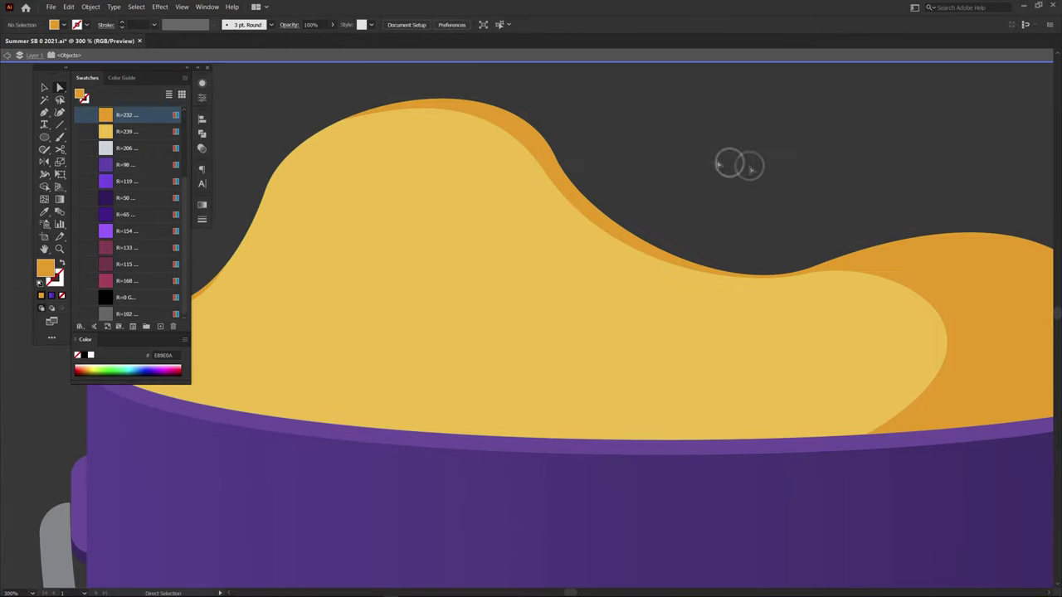
{"action": "left_click", "coordinate": [564, 163]}
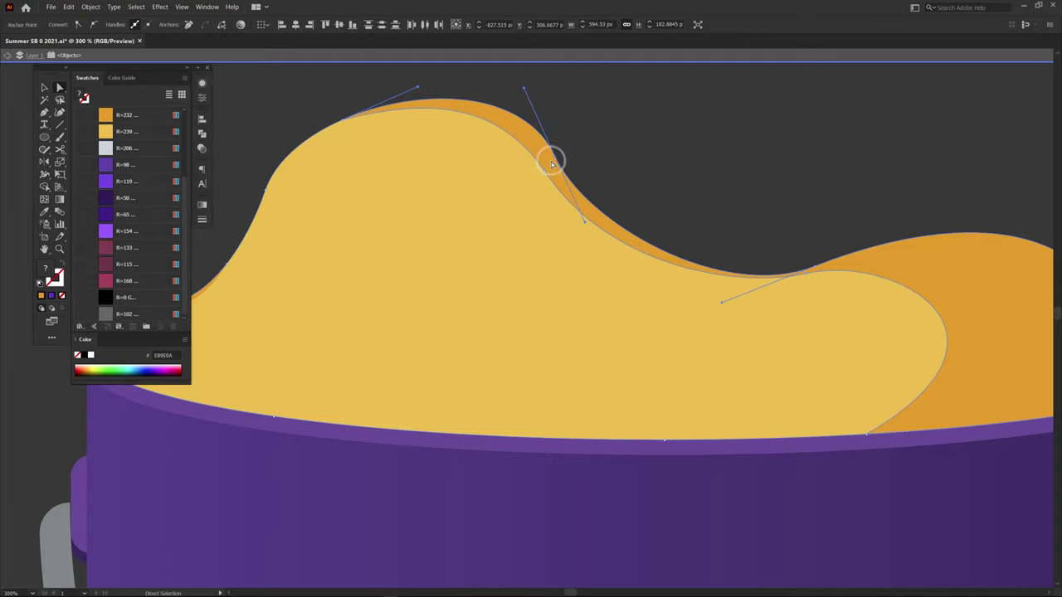
{"action": "left_click_drag", "start_coordinate": [556, 158], "coordinate": [547, 157]}
{"action": "left_click_drag", "start_coordinate": [554, 157], "coordinate": [566, 171]}
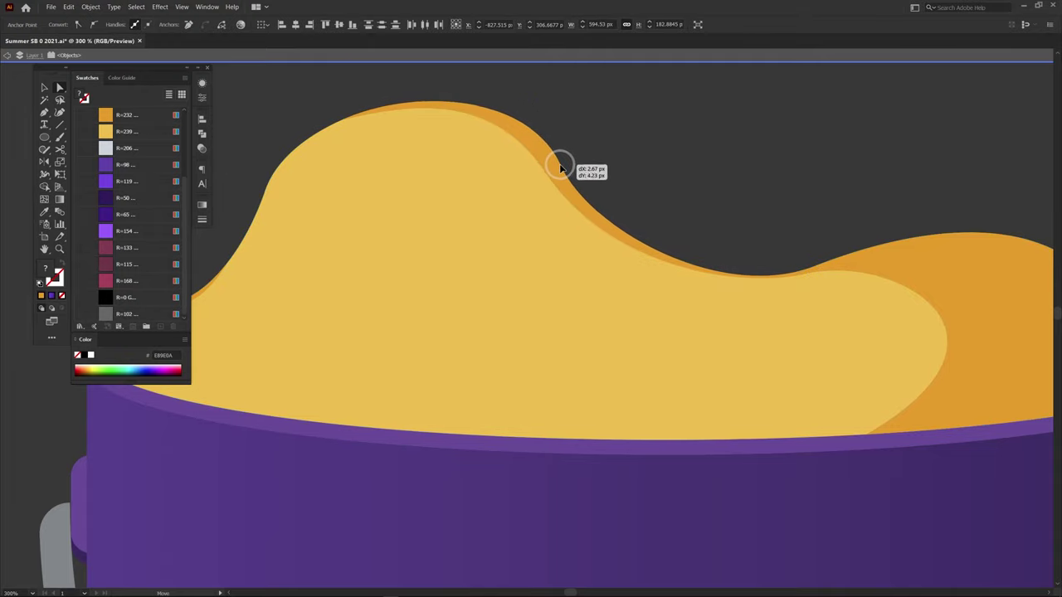
Draw nine tiny orange circle speckles scattered across the sand with the Ellipse tool.
{"action": "key", "text": "l"}
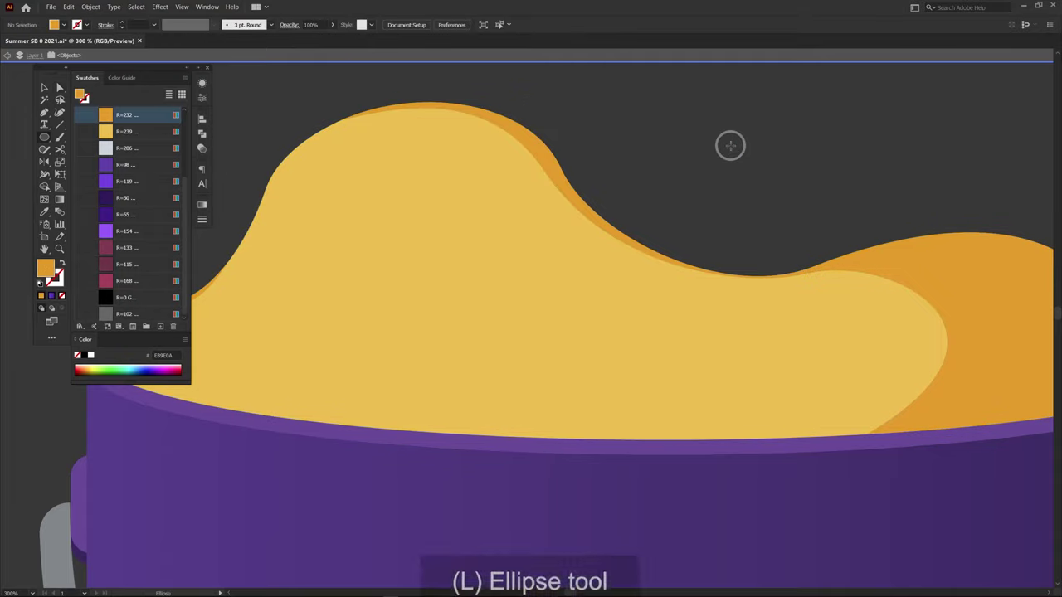
{"action": "left_click_drag", "start_coordinate": [394, 244], "coordinate": [441, 192]}
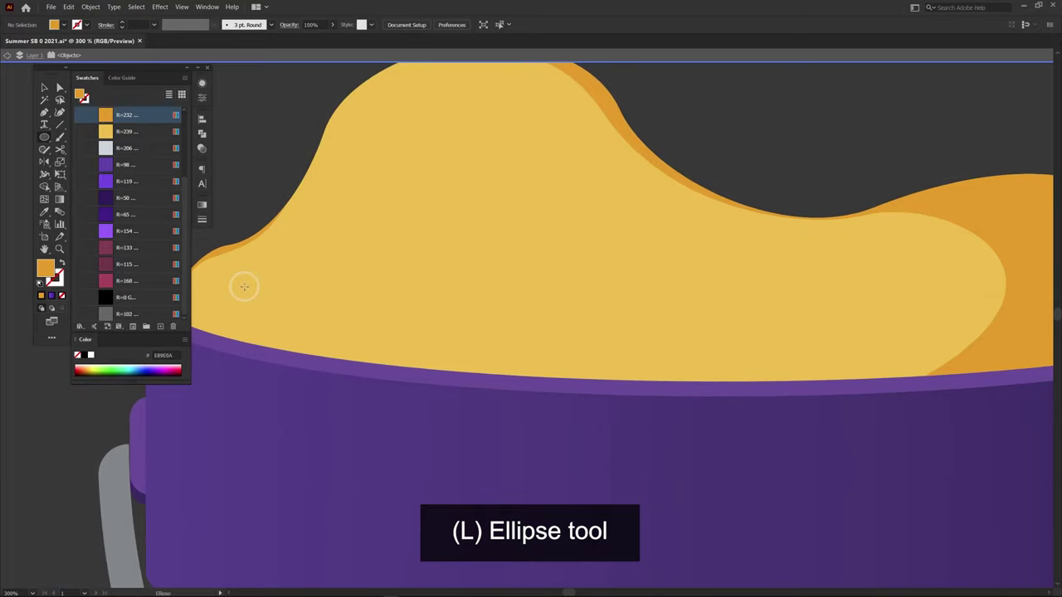
{"action": "left_click_drag", "start_coordinate": [238, 301], "coordinate": [239, 302]}
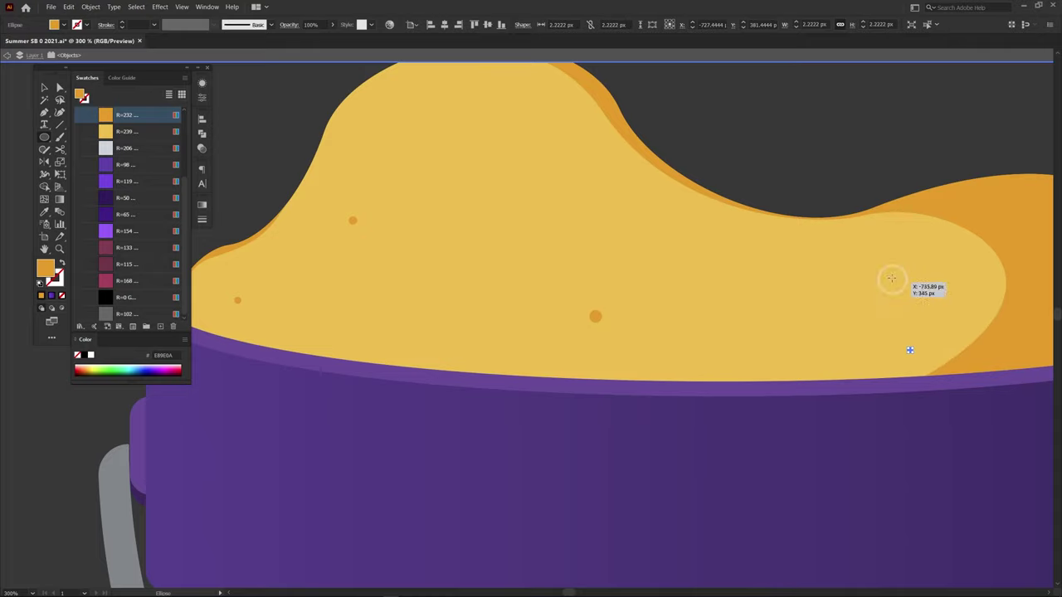
{"action": "left_click_drag", "start_coordinate": [865, 244], "coordinate": [867, 246]}
{"action": "left_click_drag", "start_coordinate": [957, 302], "coordinate": [960, 304]}
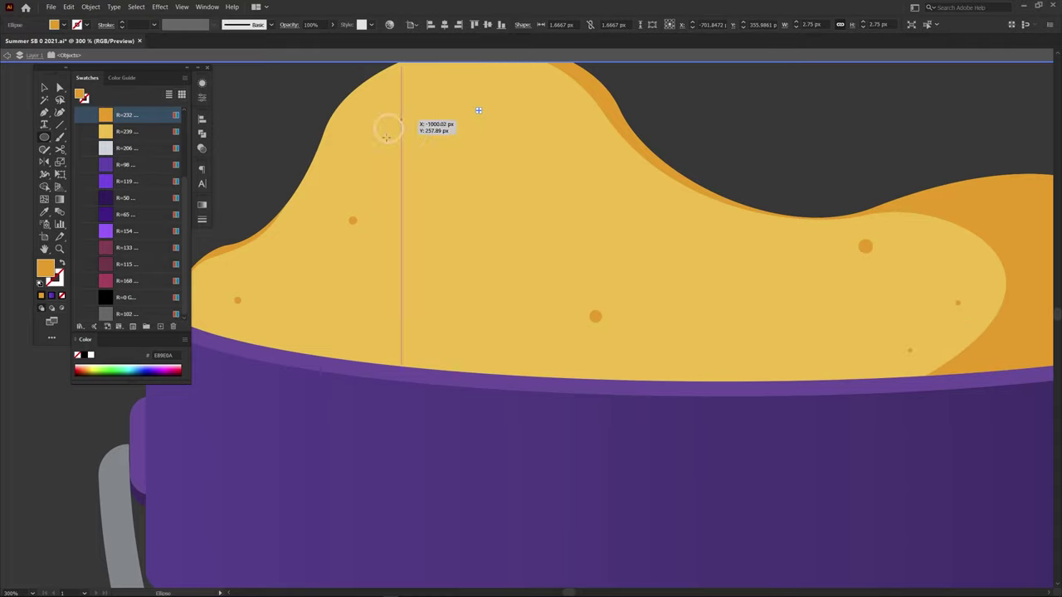
{"action": "left_click_drag", "start_coordinate": [337, 308], "coordinate": [340, 312]}
{"action": "left_click_drag", "start_coordinate": [443, 340], "coordinate": [446, 342]}
{"action": "left_click_drag", "start_coordinate": [575, 156], "coordinate": [578, 159]}
{"action": "mouse_move", "coordinate": [470, 222]}
{"action": "left_mouse_down"}
{"action": "mouse_move", "coordinate": [480, 230]}
{"action": "mouse_move", "coordinate": [472, 222]}
{"action": "left_mouse_up"}
{"action": "left_click_drag", "start_coordinate": [477, 109], "coordinate": [478, 110]}
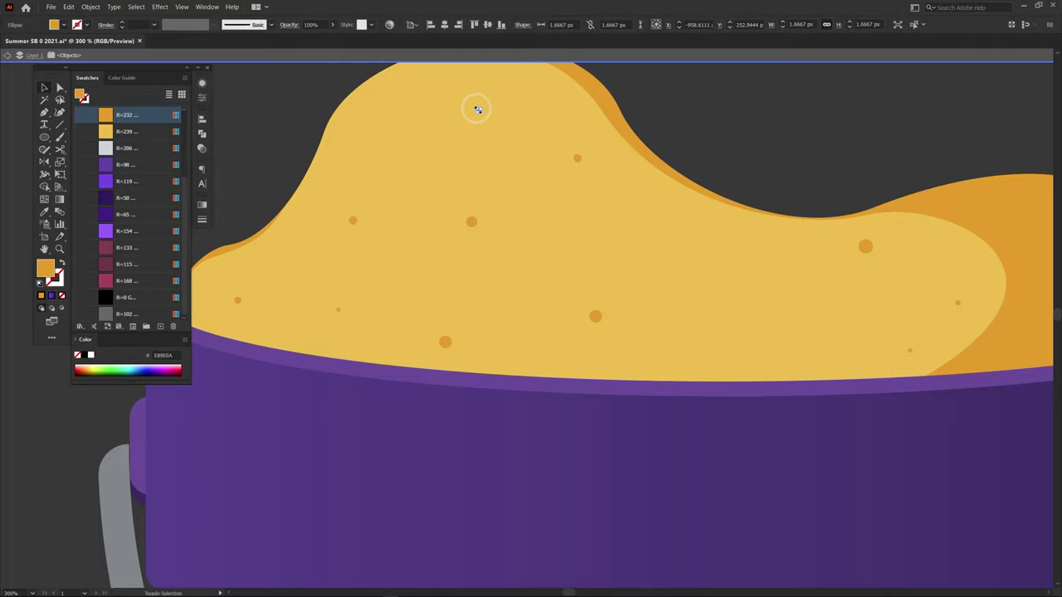
{"action": "left_click_drag", "start_coordinate": [337, 309], "coordinate": [344, 304]}
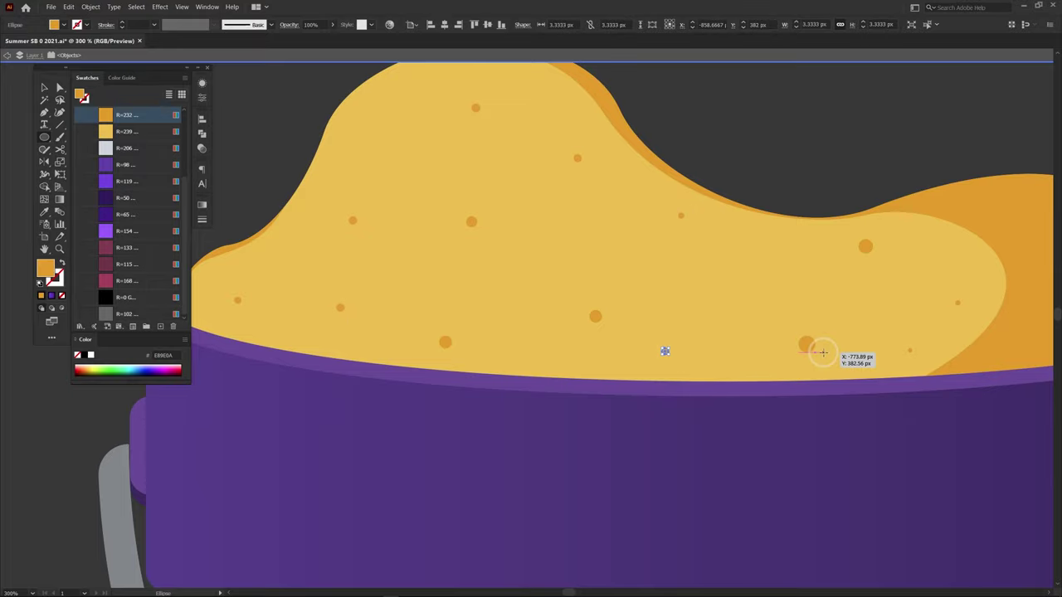
Add one more speckle and move two speckles higher up the sand.
{"action": "left_click_drag", "start_coordinate": [758, 178], "coordinate": [755, 228]}
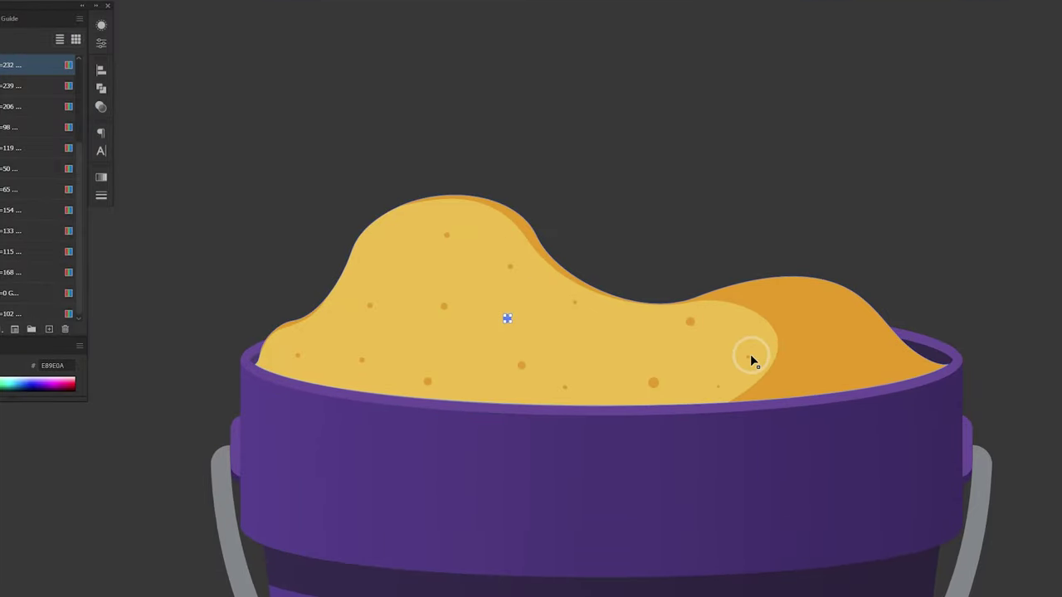
{"action": "left_click_drag", "start_coordinate": [749, 355], "coordinate": [754, 353]}
{"action": "left_click", "coordinate": [706, 244]}
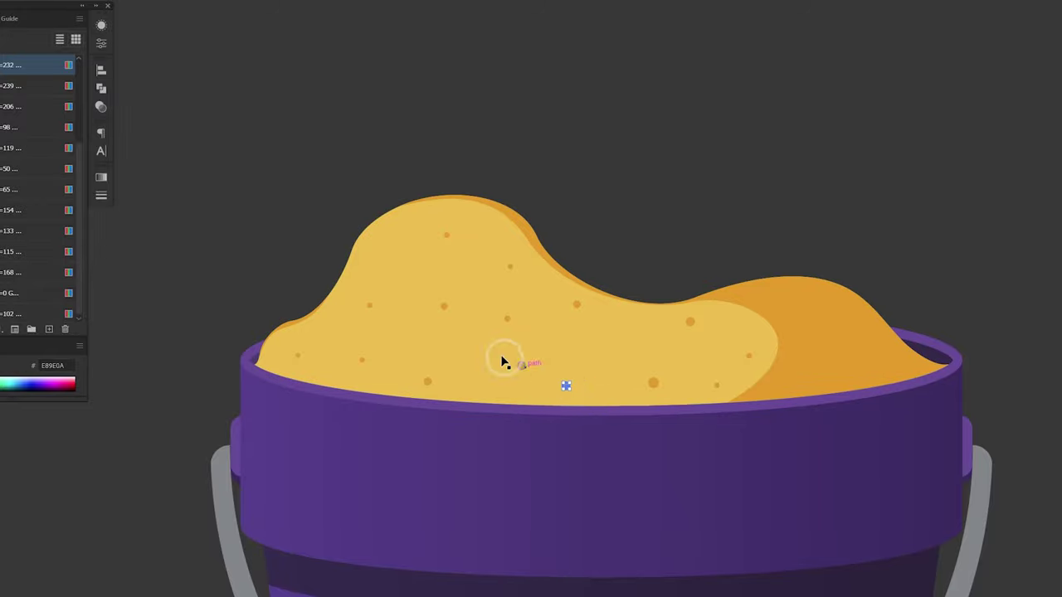
{"action": "left_click_drag", "start_coordinate": [370, 305], "coordinate": [380, 275]}
{"action": "left_click_drag", "start_coordinate": [361, 359], "coordinate": [363, 329]}
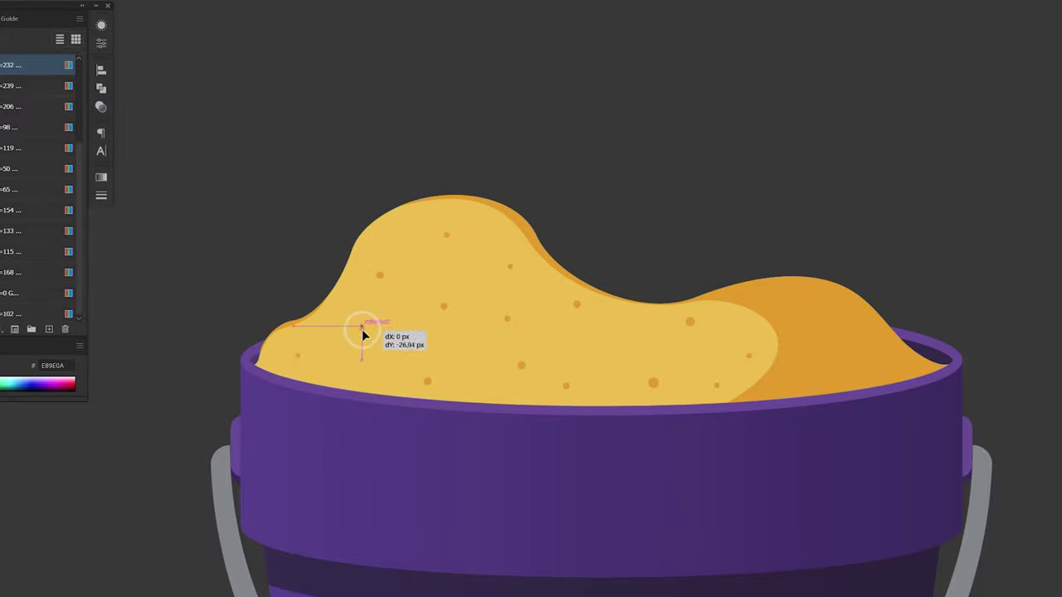
{"action": "left_click", "coordinate": [299, 354]}
{"action": "left_click", "coordinate": [618, 209]}
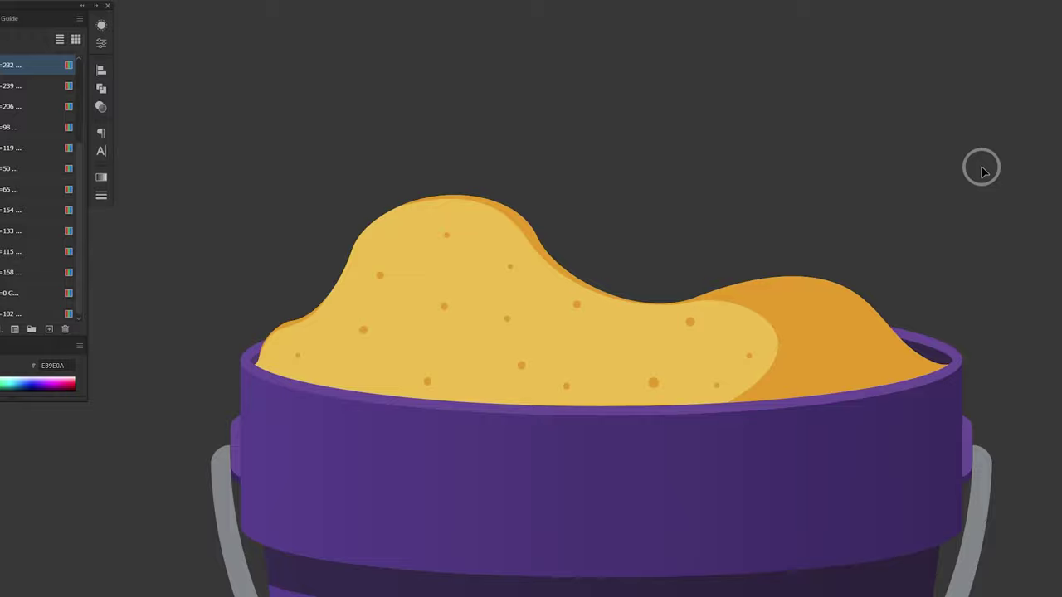
Select all the speckles and group them.
{"action": "key", "text": "ctrl+a"}
{"action": "right_click", "coordinate": [472, 244]}
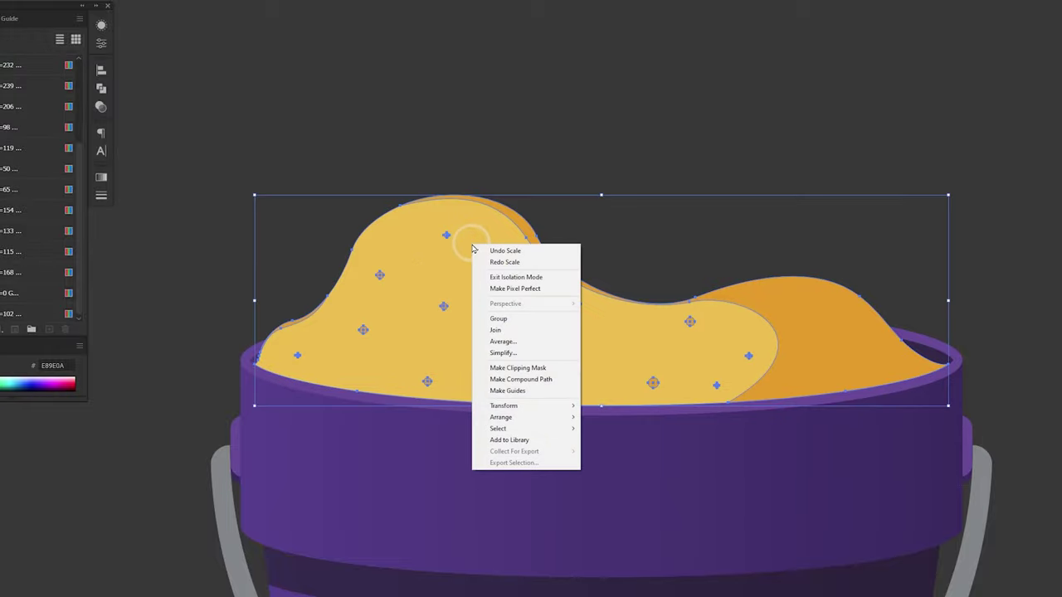
{"action": "left_click", "coordinate": [504, 318]}
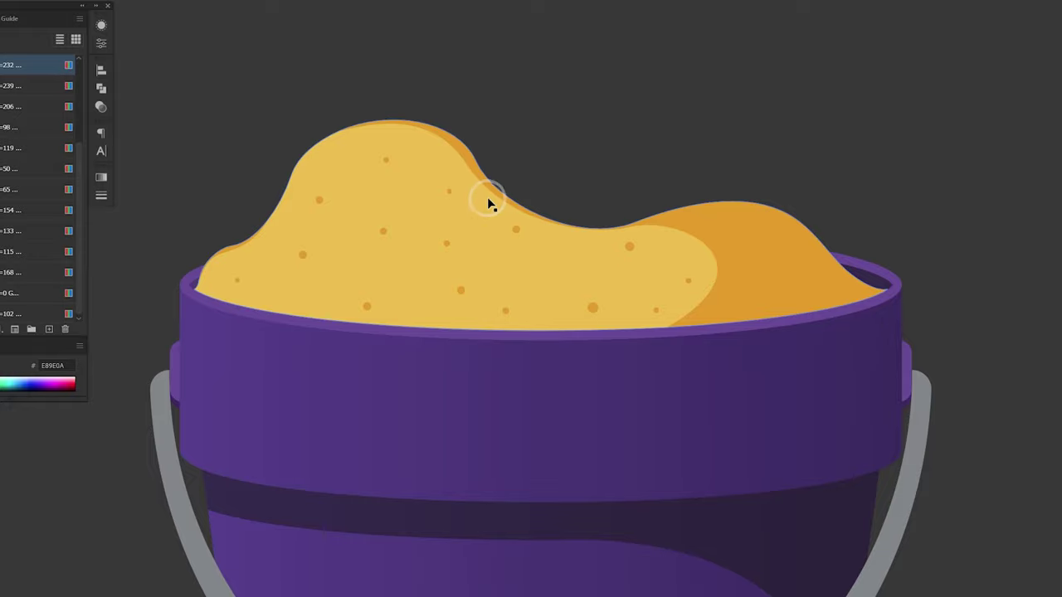
Lower one top anchor to smooth the sand peak, then zoom out to the whole bucket.
{"action": "left_click", "coordinate": [470, 195]}
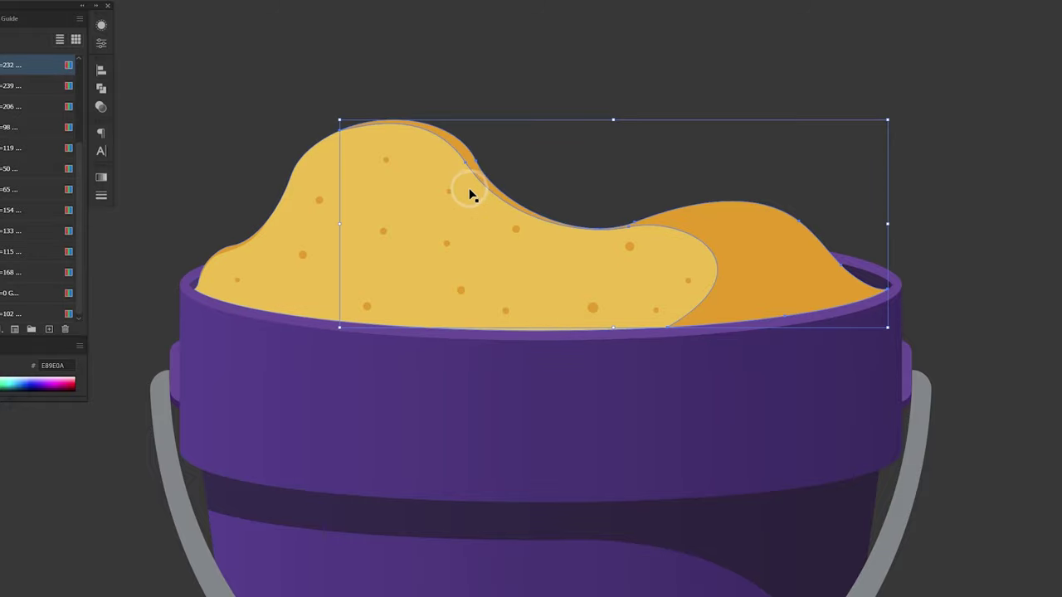
{"action": "key", "text": "a"}
{"action": "left_click_drag", "start_coordinate": [467, 169], "coordinate": [464, 177]}
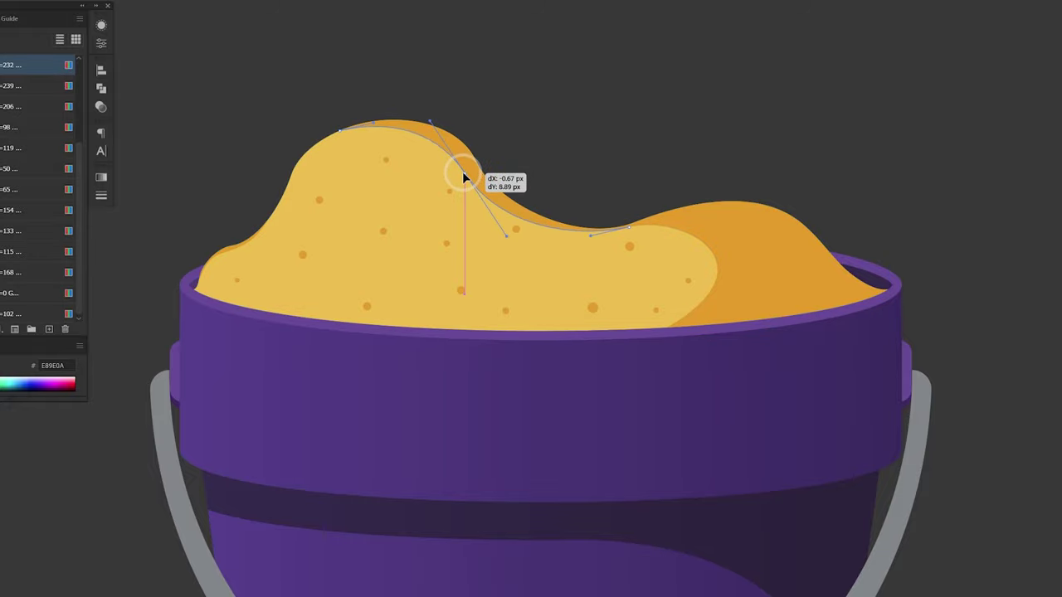
{"action": "left_click", "coordinate": [722, 148]}
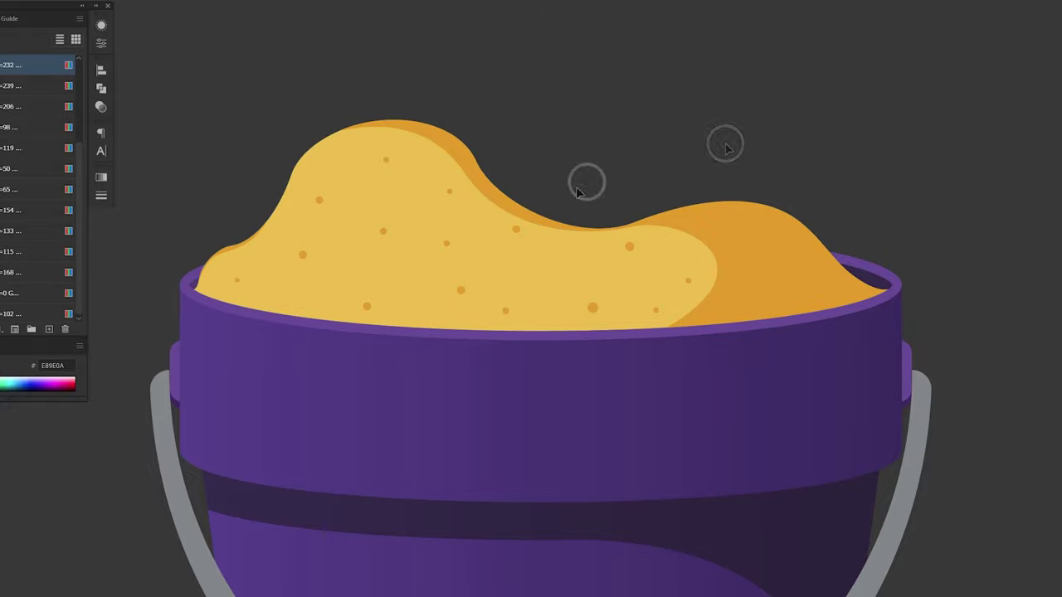
{"action": "left_click", "coordinate": [241, 277]}
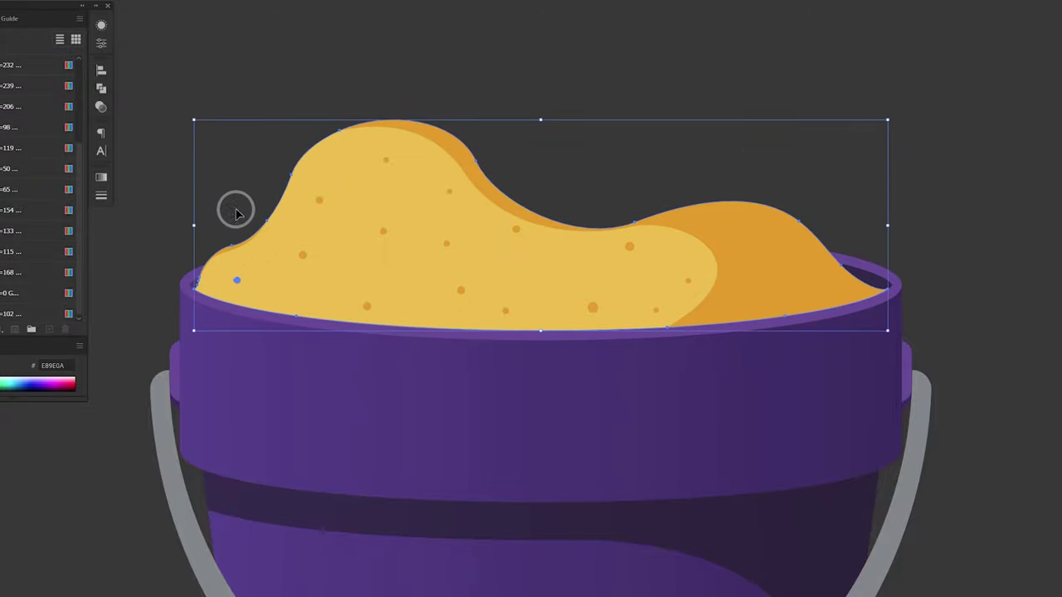
{"action": "left_click", "coordinate": [237, 284]}
{"action": "left_click_drag", "start_coordinate": [238, 279], "coordinate": [652, 304]}
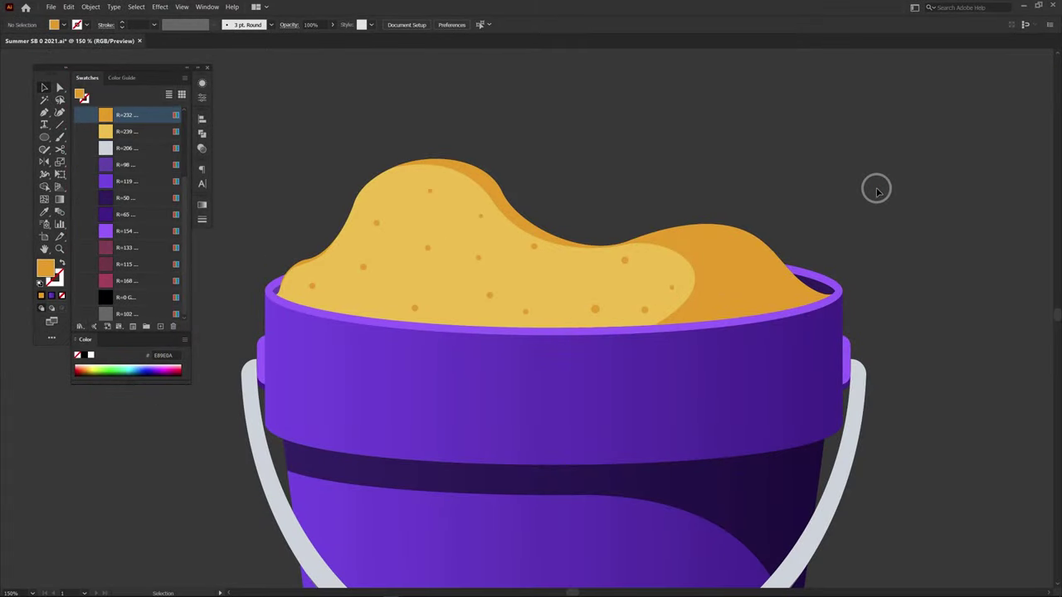
{"action": "key", "text": "ctrl+minus"}
{"action": "key", "text": "ctrl+minus"}
{"action": "key", "text": "ctrl+minus"}
{"action": "left_click_drag", "start_coordinate": [440, 231], "coordinate": [569, 180]}
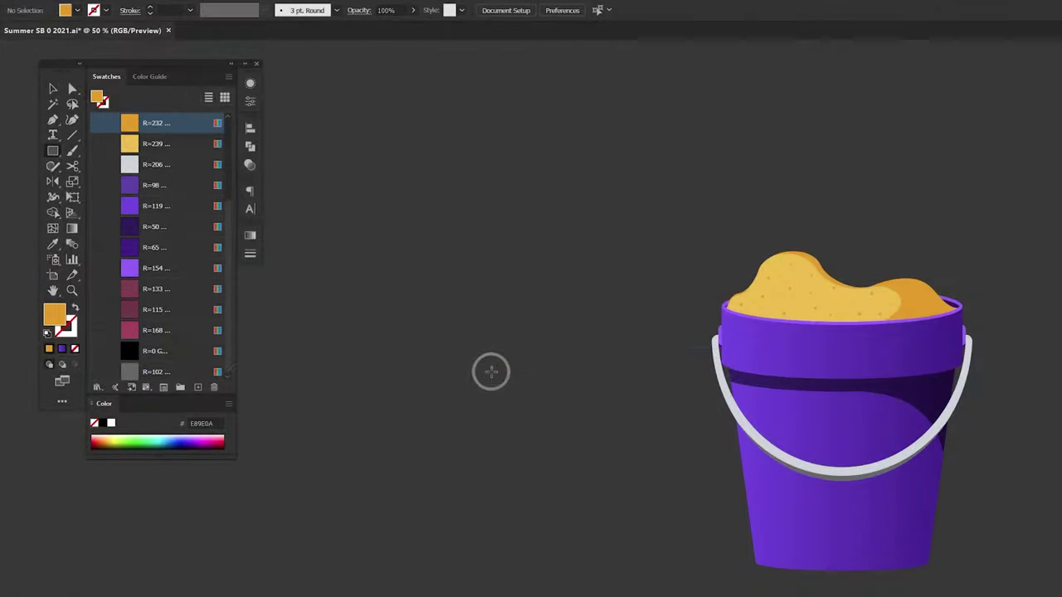
Draw a raspberry pink bar and round off its right end with the live-corner widgets.
{"action": "left_click", "coordinate": [156, 331]}
{"action": "left_click_drag", "start_coordinate": [341, 295], "coordinate": [639, 330]}
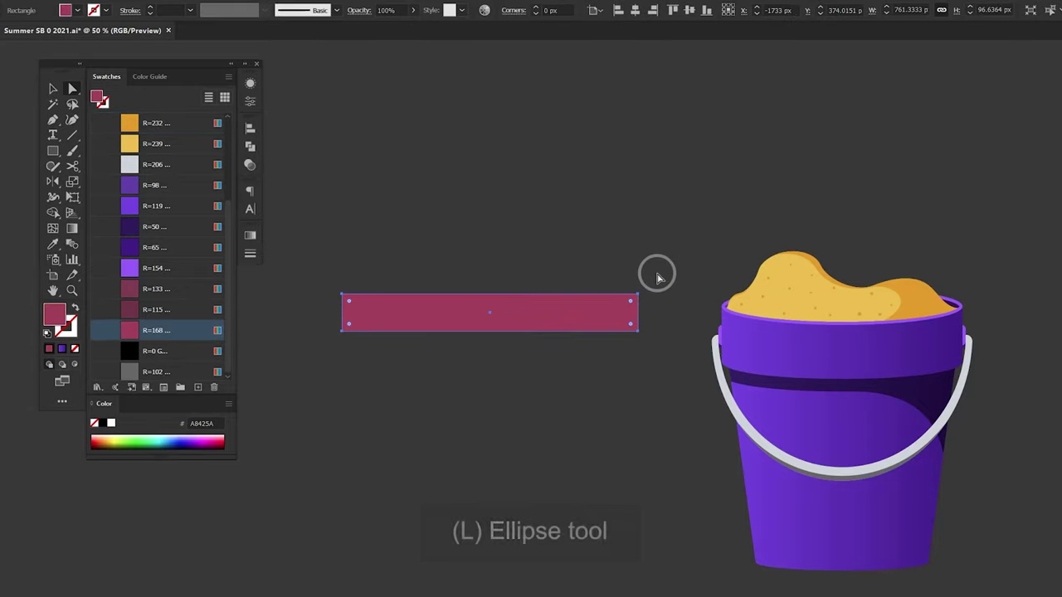
{"action": "key", "text": "v"}
{"action": "key", "text": "a"}
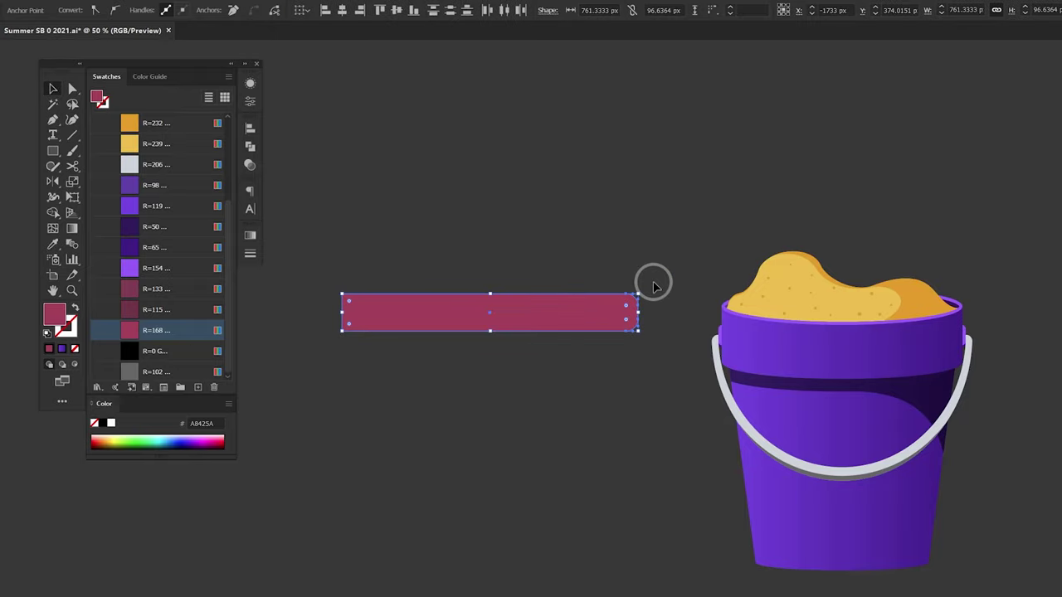
{"action": "left_click_drag", "start_coordinate": [637, 293], "coordinate": [628, 301]}
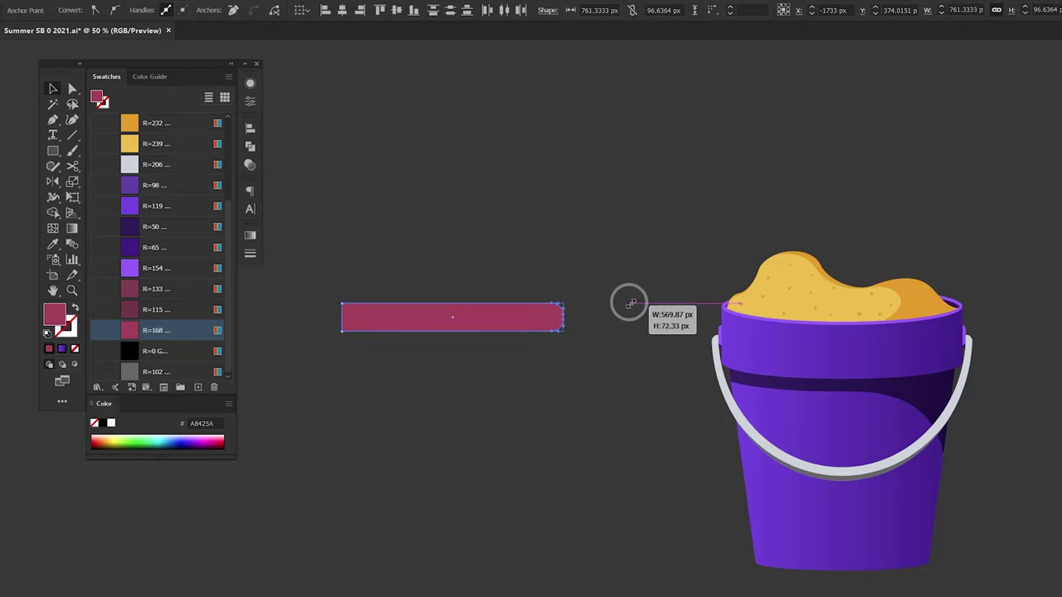
{"action": "left_click", "coordinate": [590, 320]}
Drag the bar's two left anchors further left to lengthen its square end.
{"action": "left_click_drag", "start_coordinate": [408, 290], "coordinate": [571, 280]}
{"action": "left_click", "coordinate": [495, 308]}
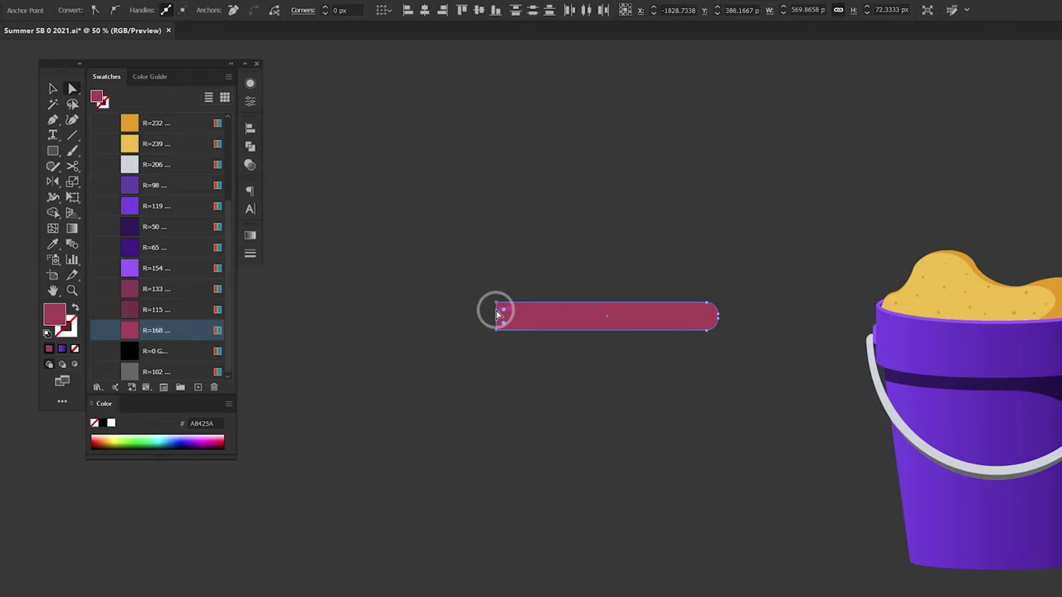
{"action": "left_click_drag", "start_coordinate": [495, 308], "coordinate": [471, 309]}
{"action": "left_click", "coordinate": [621, 275]}
{"action": "scroll", "coordinate": [664, 270], "scroll_direction": "up", "scroll_amount": 3}
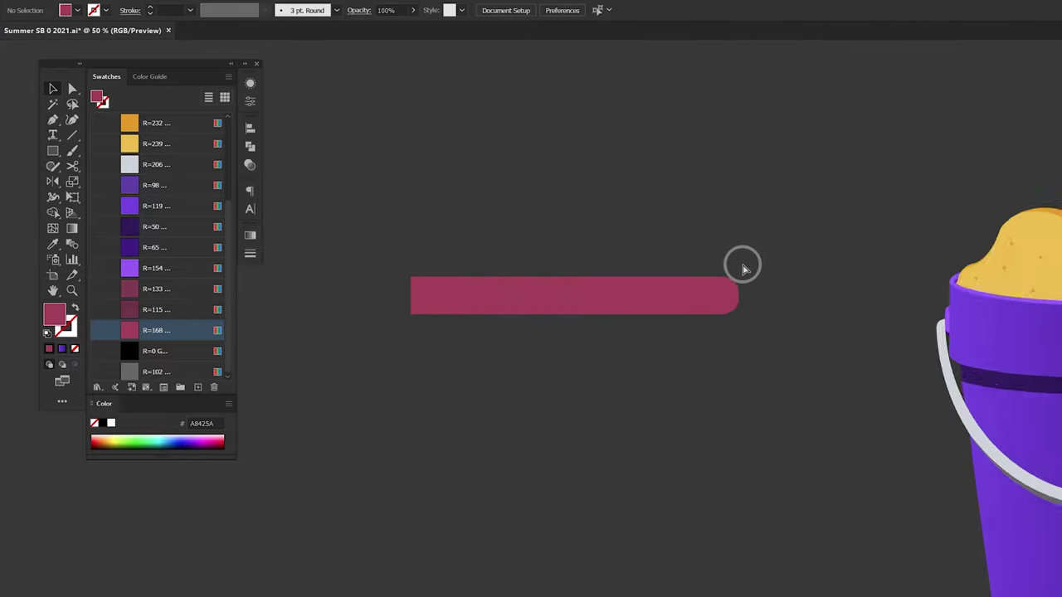
Draw a small maroon R=115 circle near the bar's right end and align it to the bar.
{"action": "key", "text": "l"}
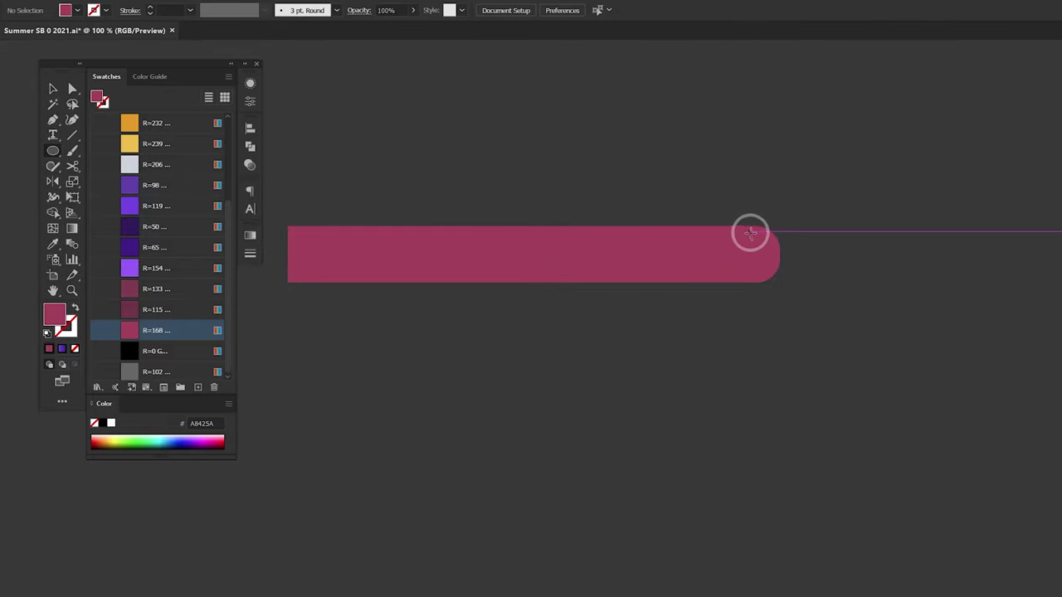
{"action": "left_click", "coordinate": [152, 310]}
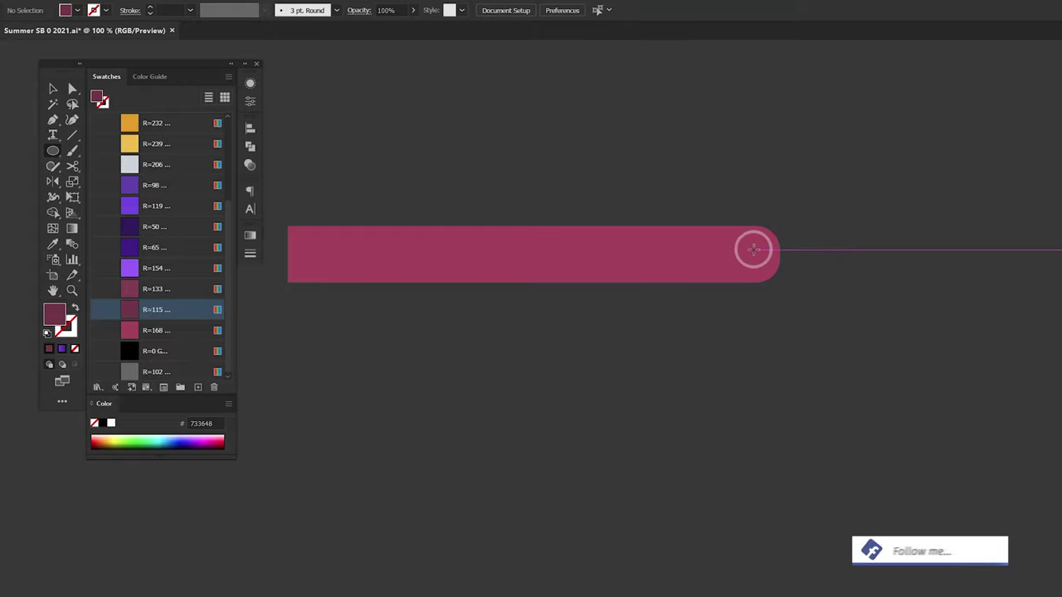
{"action": "left_click_drag", "start_coordinate": [737, 249], "coordinate": [755, 267]}
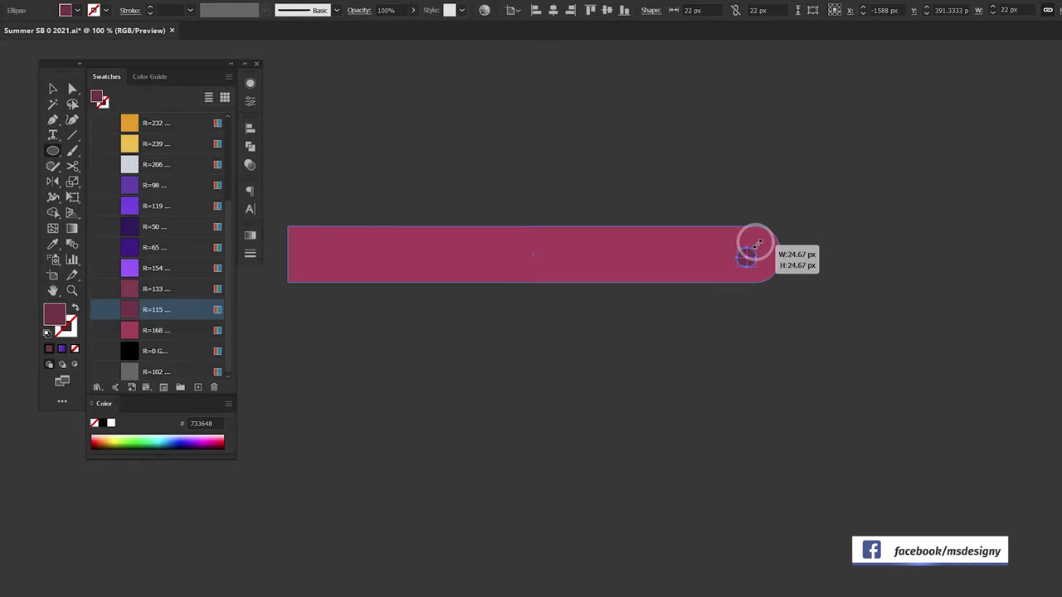
{"action": "key", "text": "v"}
{"action": "left_click_drag", "start_coordinate": [799, 208], "coordinate": [697, 306]}
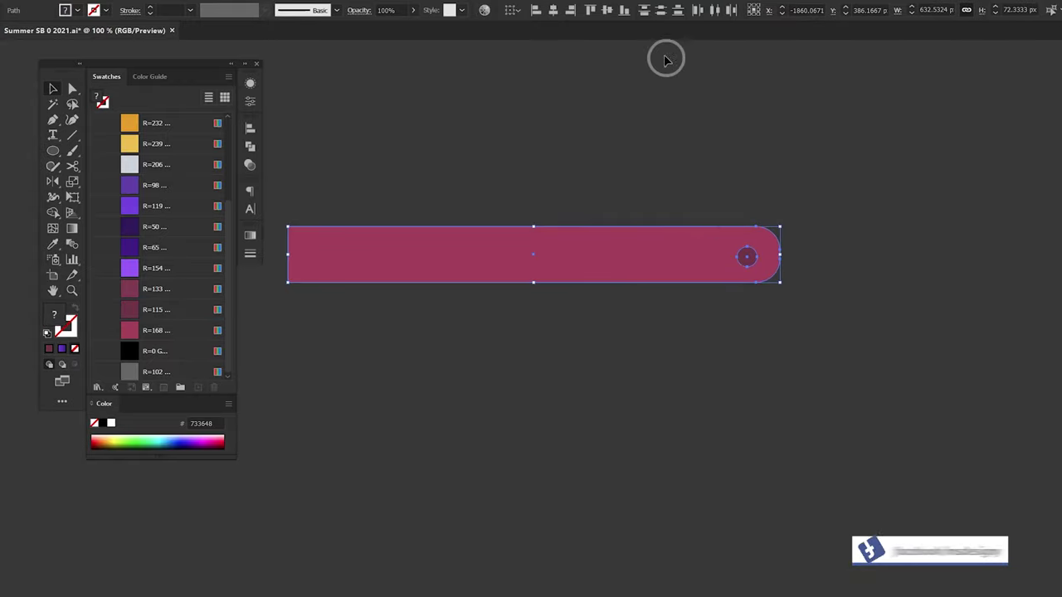
{"action": "left_click", "coordinate": [606, 10]}
{"action": "left_click", "coordinate": [722, 157]}
{"action": "left_click_drag", "start_coordinate": [747, 255], "coordinate": [750, 256]}
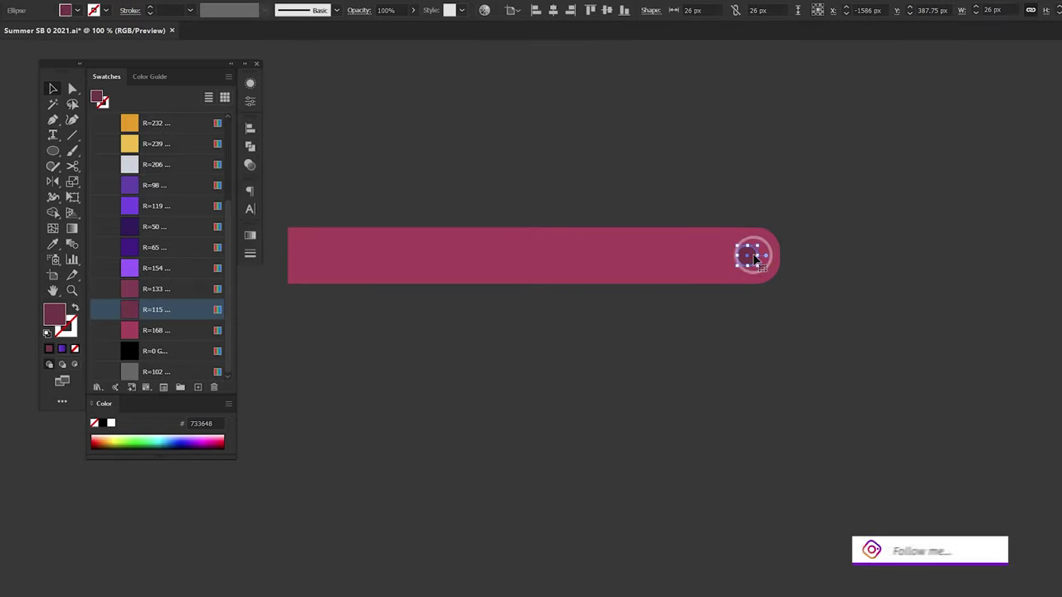
{"action": "left_click", "coordinate": [841, 190]}
Punch the circle out as a hole and place a slightly lower copy behind the bar.
{"action": "left_click_drag", "start_coordinate": [850, 220], "coordinate": [686, 309]}
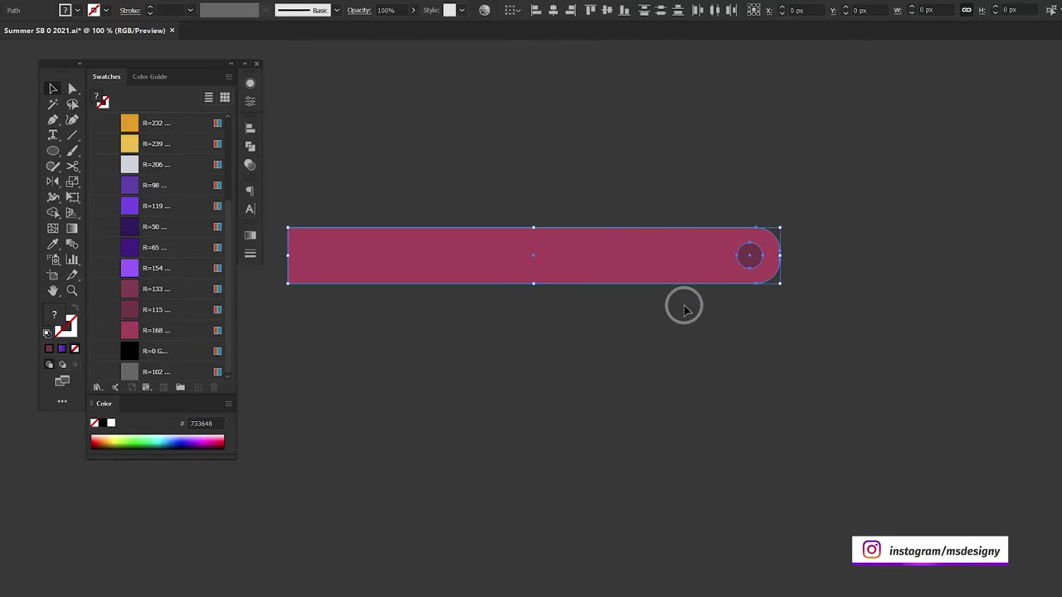
{"action": "key", "text": "shift+m"}
{"action": "left_click", "coordinate": [741, 257], "text": "alt"}
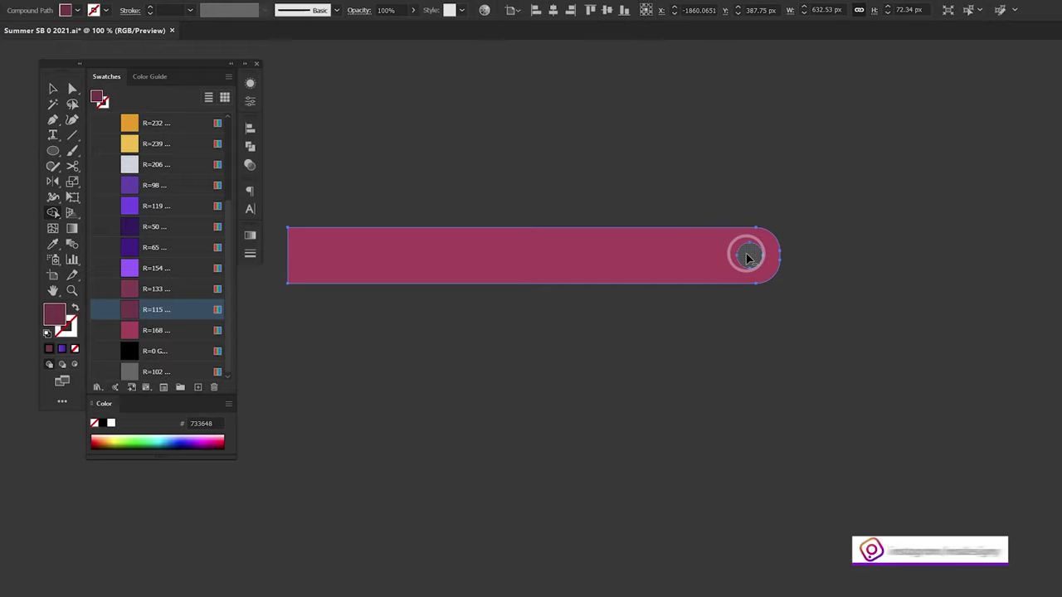
{"action": "key", "text": "v"}
{"action": "left_click", "coordinate": [873, 216]}
{"action": "left_click_drag", "start_coordinate": [666, 263], "coordinate": [676, 275]}
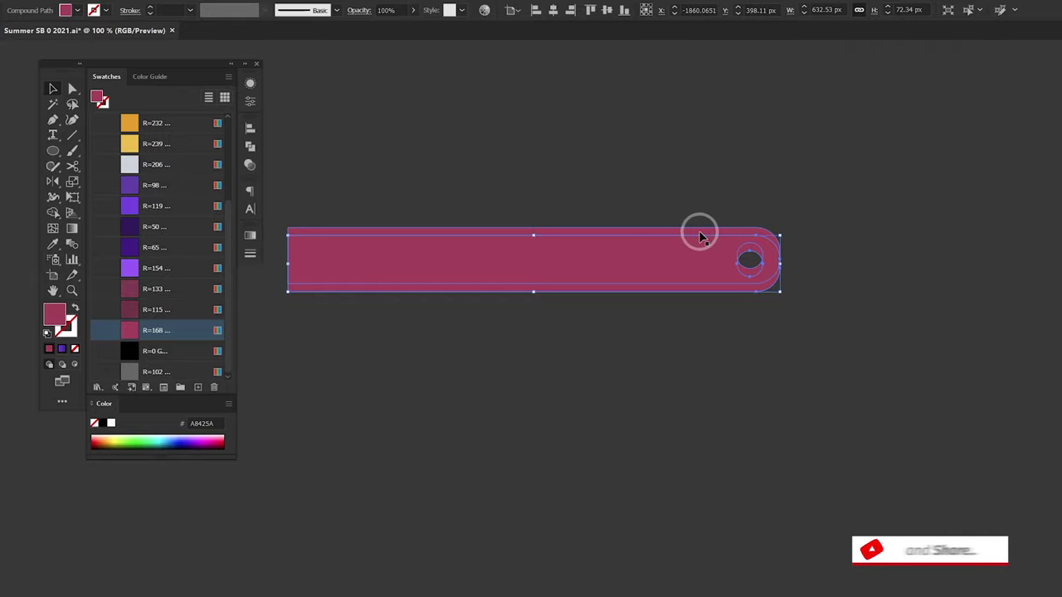
{"action": "key", "text": "ctrl+z"}
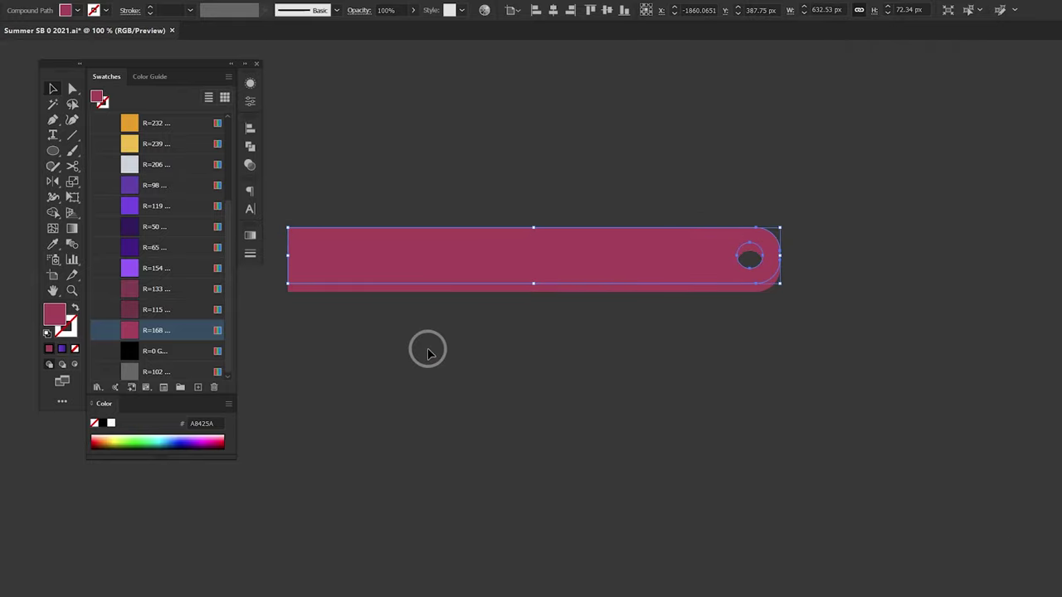
Darken the back copy and merge the edge pieces in R=115 maroon with Shape Builder.
{"action": "left_click", "coordinate": [169, 312]}
{"action": "left_click", "coordinate": [820, 370]}
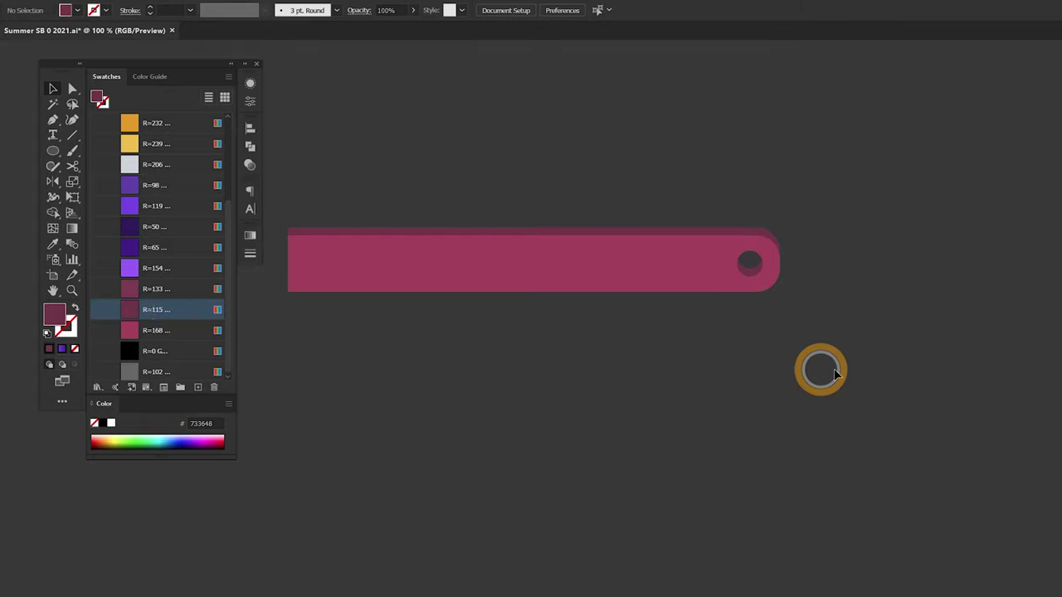
{"action": "left_click", "coordinate": [695, 231]}
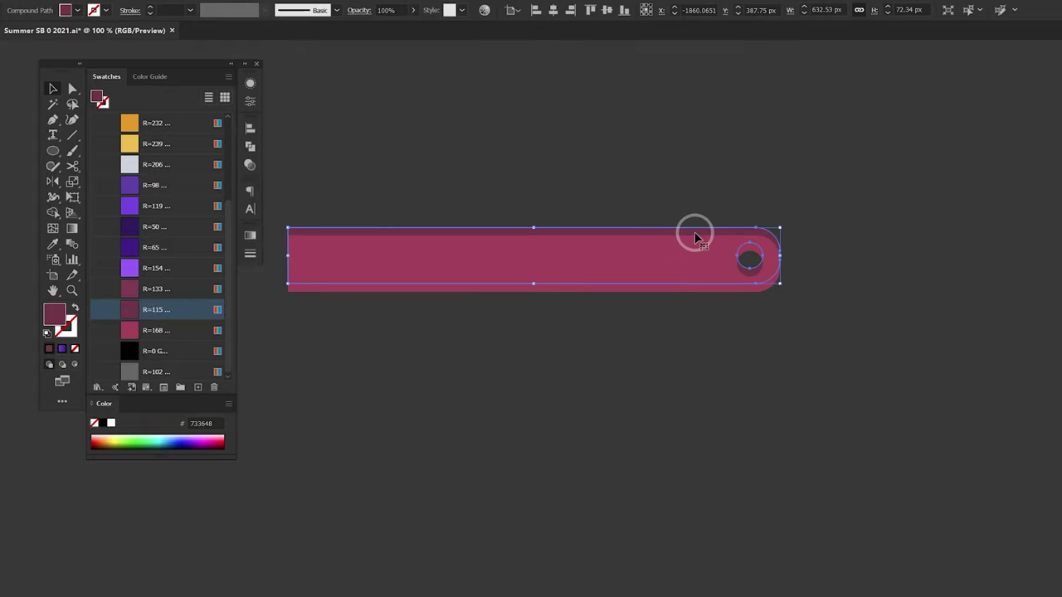
{"action": "left_click", "coordinate": [663, 206]}
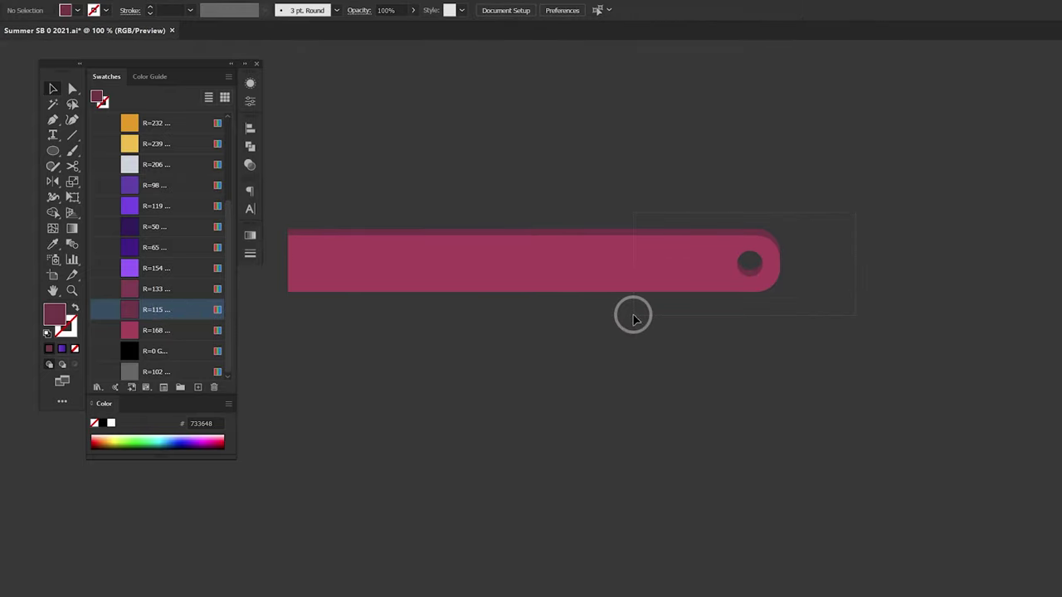
{"action": "left_click_drag", "start_coordinate": [634, 316], "coordinate": [618, 318]}
{"action": "key", "text": "shift+m"}
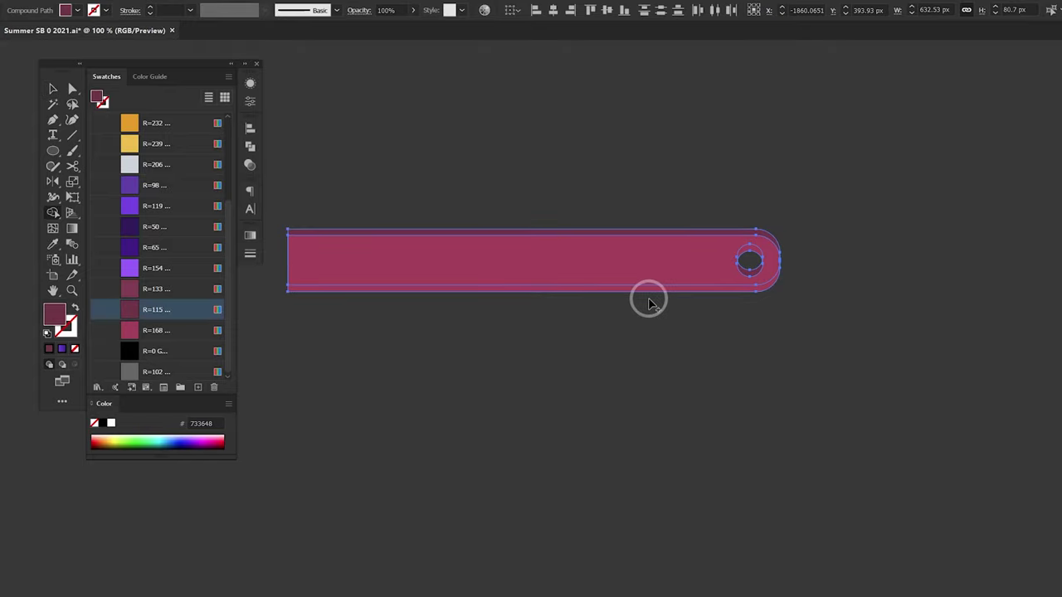
{"action": "left_click", "coordinate": [745, 249]}
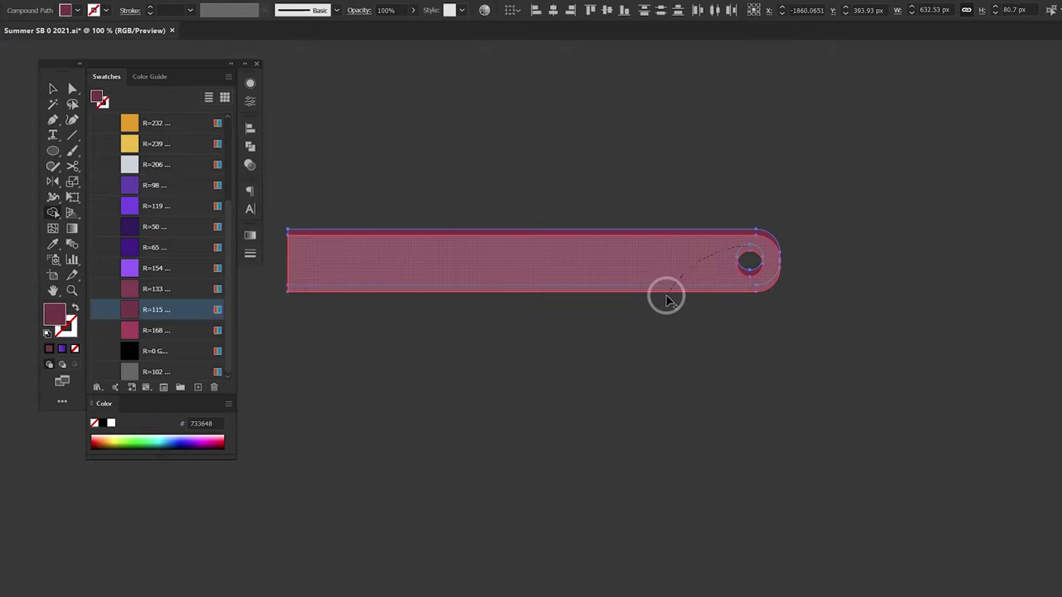
Recolour the front bar R=168 pink and the hole shading R=133 maroon.
{"action": "key", "text": "v"}
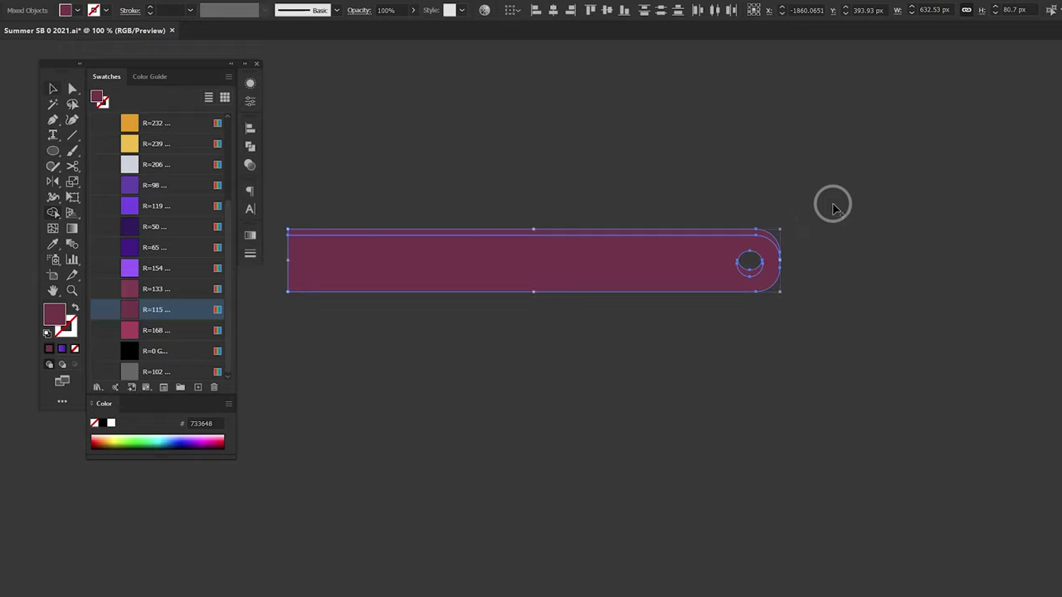
{"action": "left_click", "coordinate": [832, 202]}
{"action": "left_click", "coordinate": [675, 257]}
{"action": "left_click", "coordinate": [139, 332]}
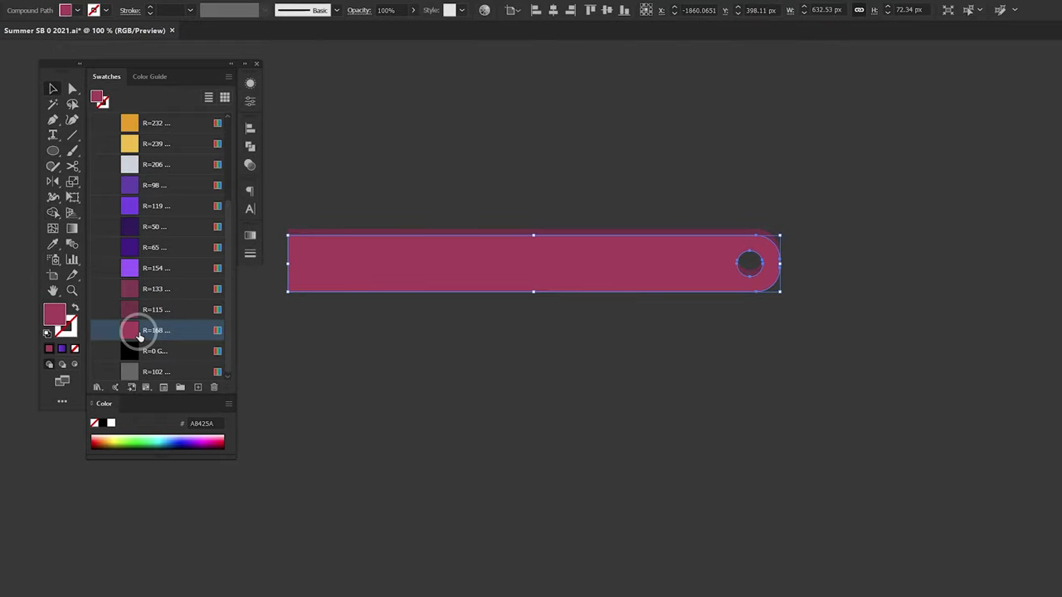
{"action": "left_click", "coordinate": [158, 310]}
{"action": "left_click", "coordinate": [158, 289]}
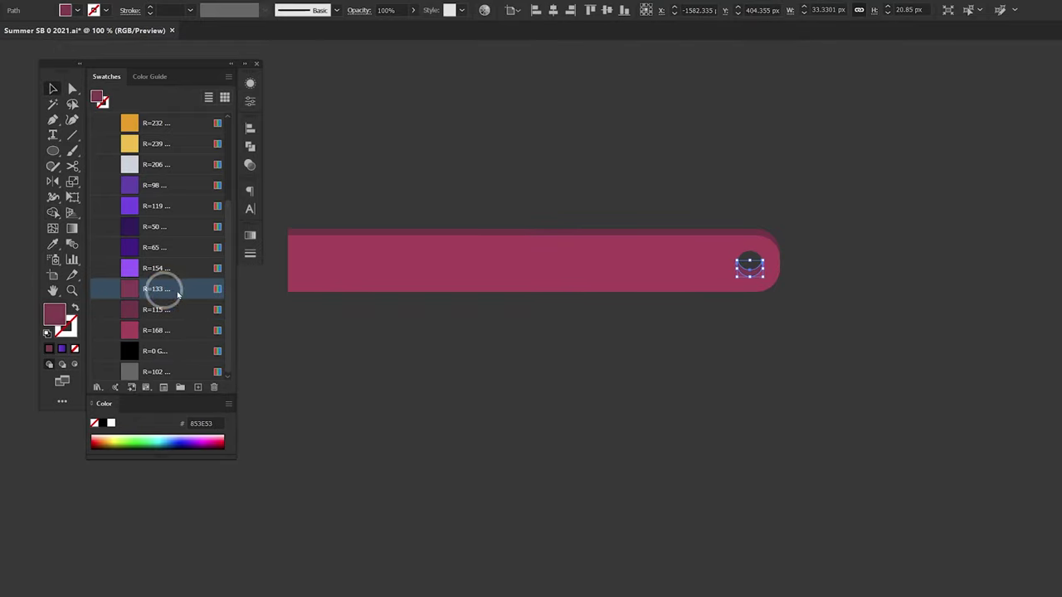
Group the front bar, maroon copy and hole shading into one handle.
{"action": "left_click", "coordinate": [950, 335]}
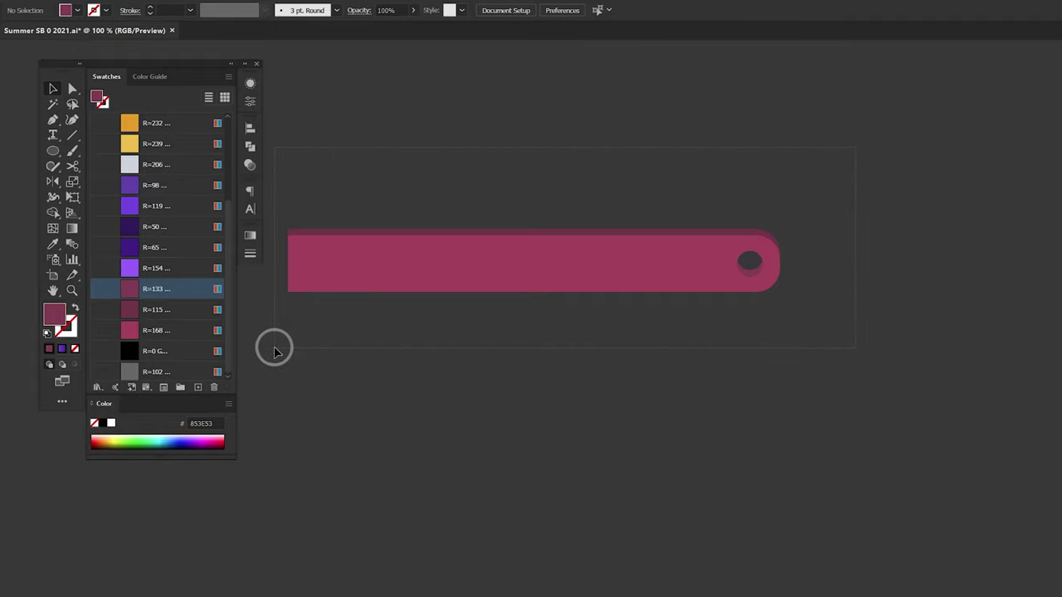
{"action": "left_click_drag", "start_coordinate": [275, 352], "coordinate": [422, 244]}
{"action": "right_click", "coordinate": [426, 244]}
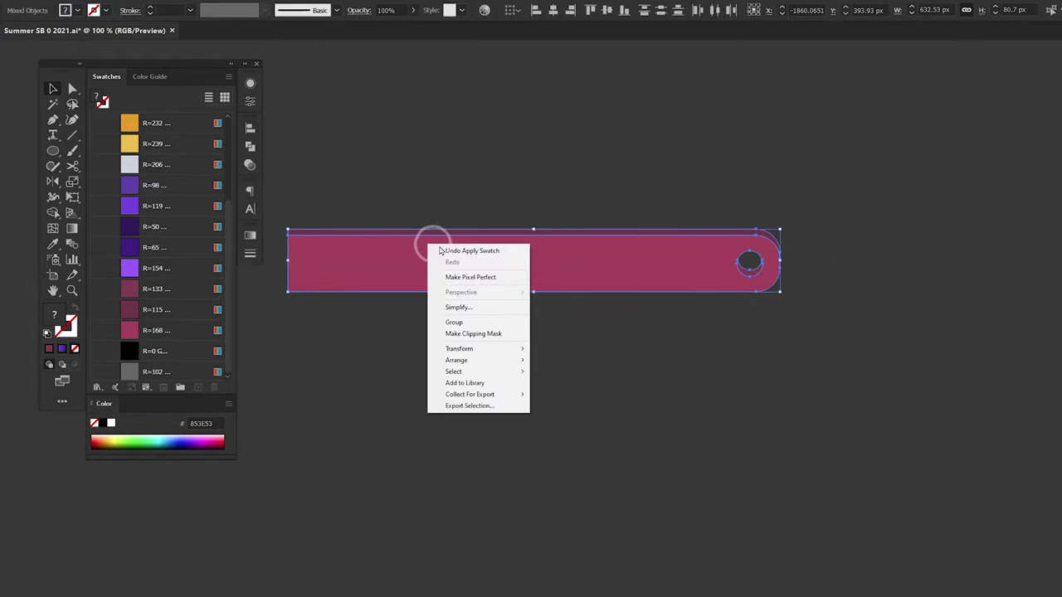
{"action": "left_click", "coordinate": [466, 323]}
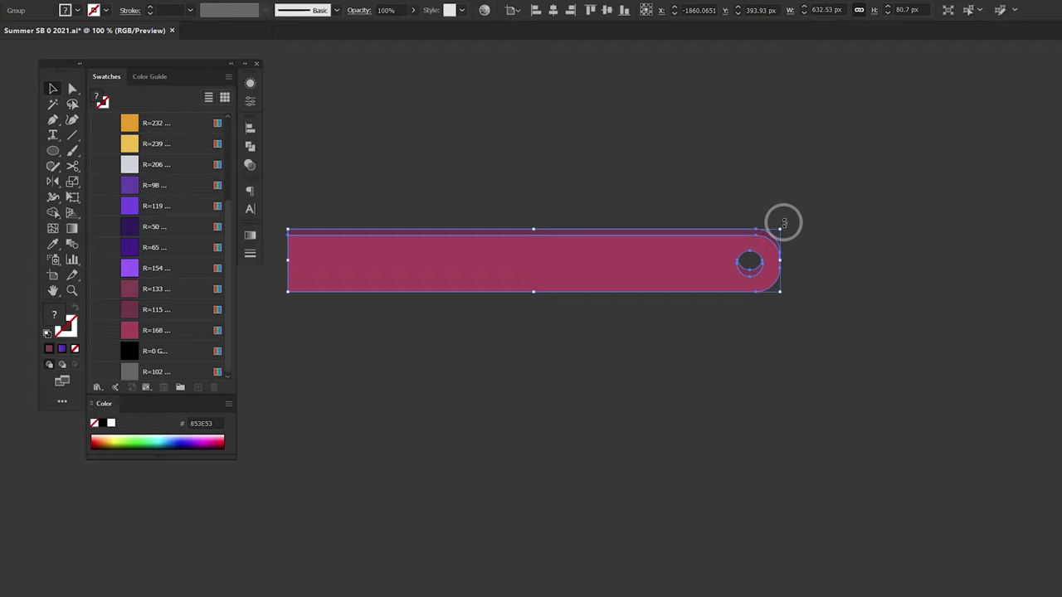
{"action": "key", "text": "ctrl+minus"}
Stretch the bar's left end further, move it above the bucket and shorten its right end.
{"action": "key", "text": "a"}
{"action": "left_click", "coordinate": [494, 329]}
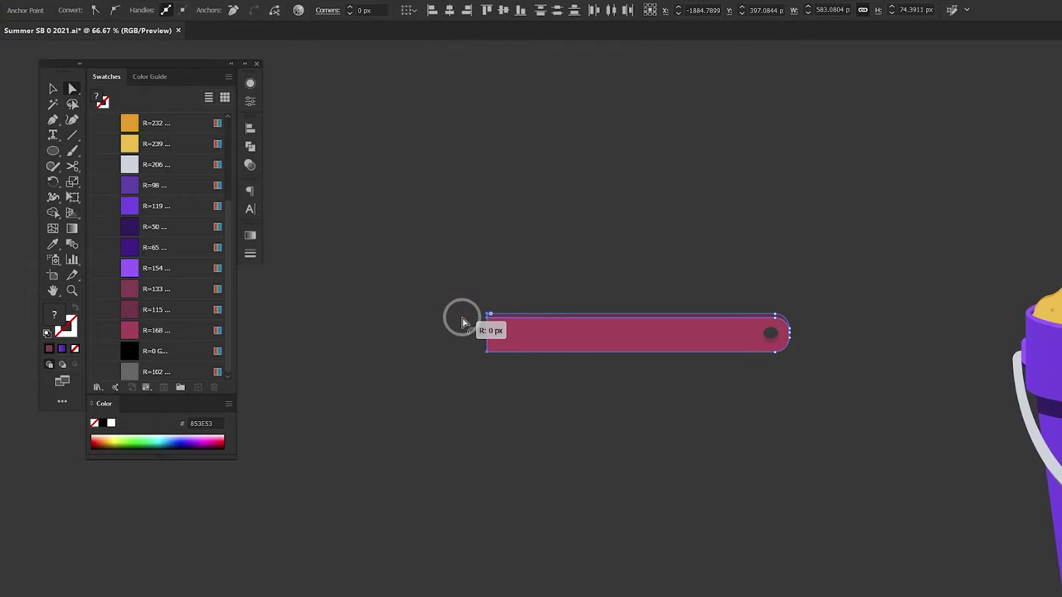
{"action": "left_click_drag", "start_coordinate": [463, 322], "coordinate": [498, 405]}
{"action": "left_click_drag", "start_coordinate": [489, 353], "coordinate": [429, 351]}
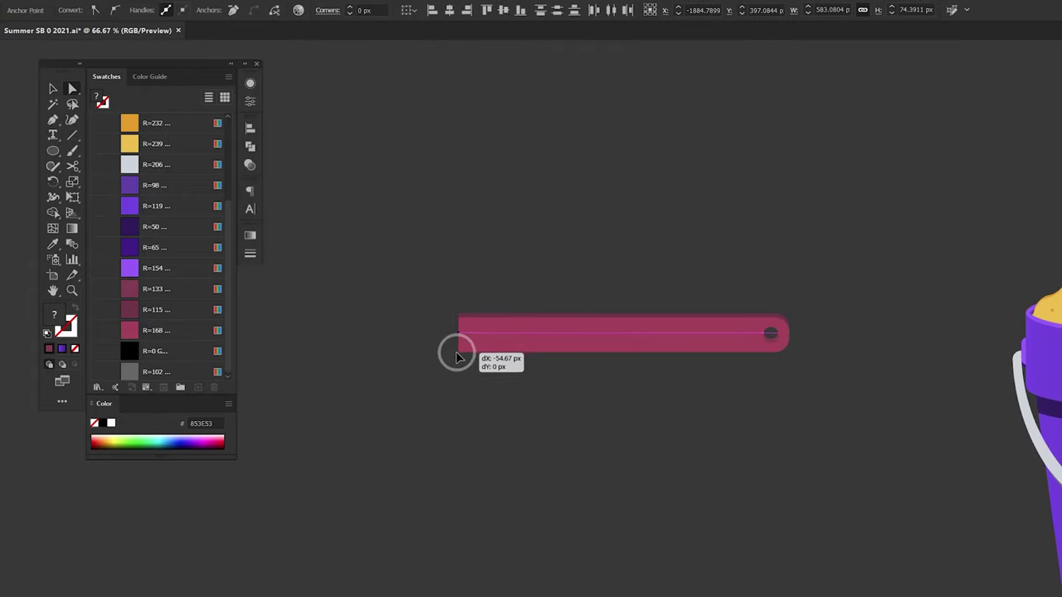
{"action": "key", "text": "v"}
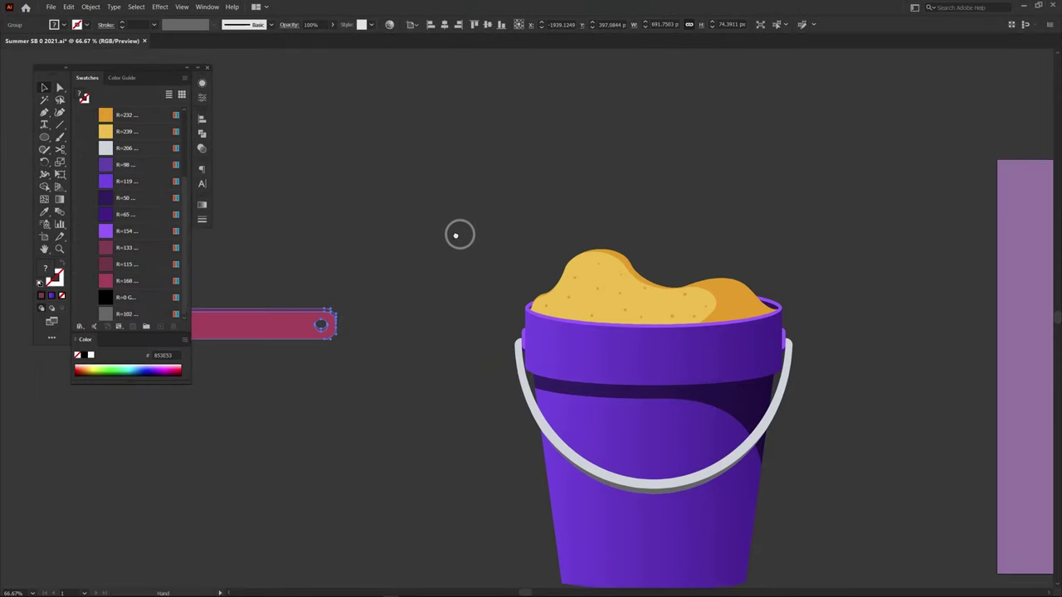
{"action": "left_click_drag", "start_coordinate": [249, 321], "coordinate": [789, 266]}
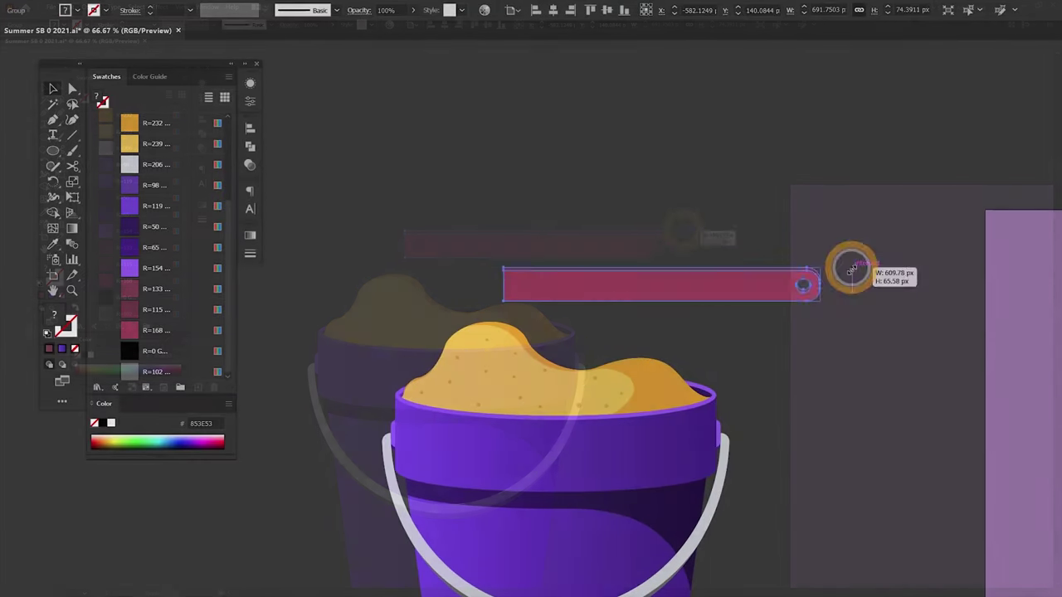
{"action": "left_click_drag", "start_coordinate": [840, 221], "coordinate": [801, 217]}
Rotate the bar into a diagonal stick, reflect it vertically and move it up-left.
{"action": "key", "text": "r"}
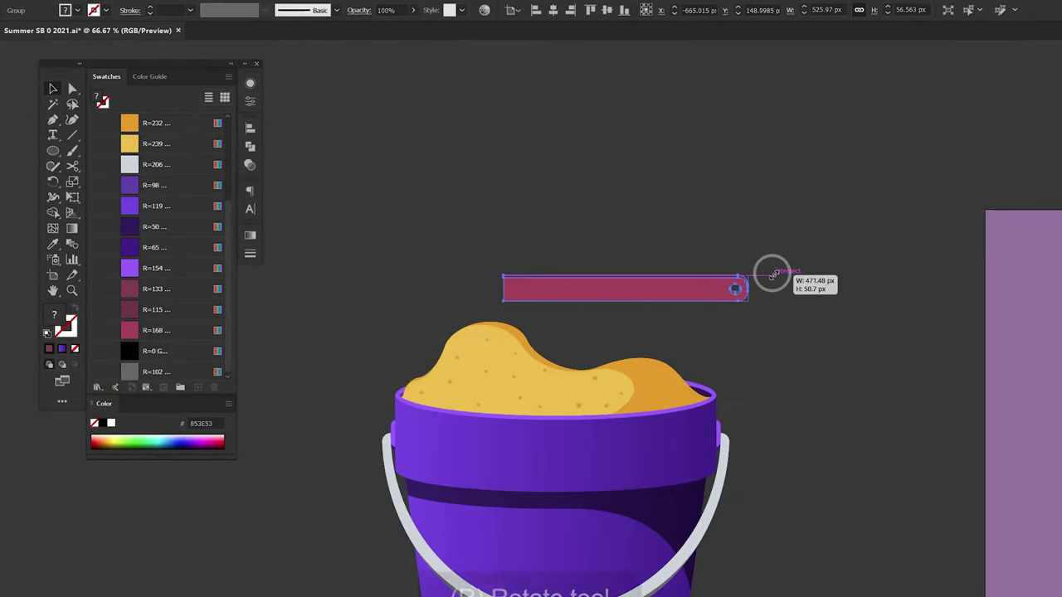
{"action": "left_click_drag", "start_coordinate": [856, 247], "coordinate": [678, 110]}
{"action": "key", "text": "v"}
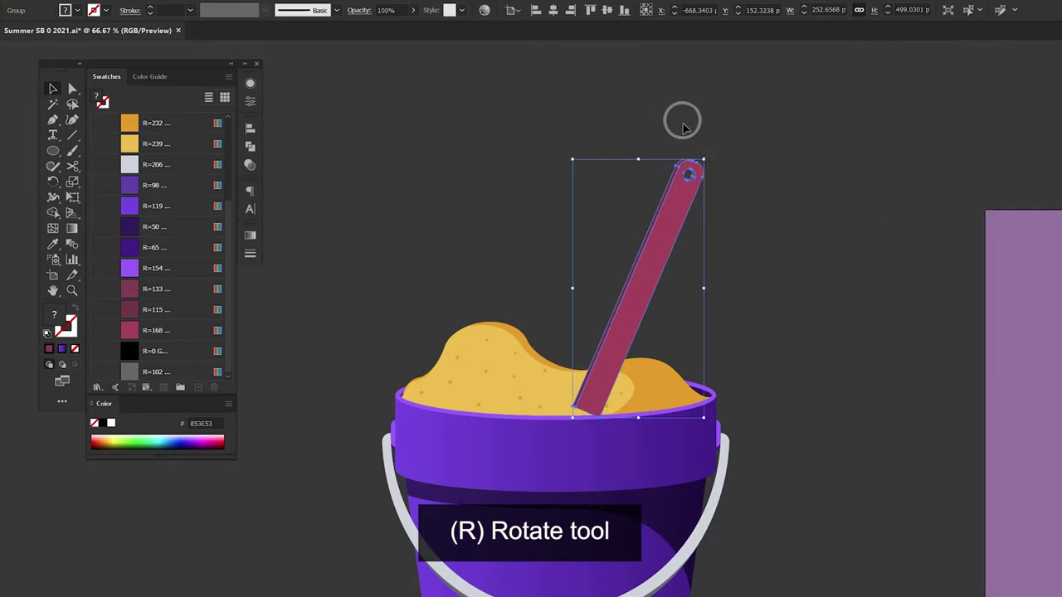
{"action": "right_click", "coordinate": [678, 222]}
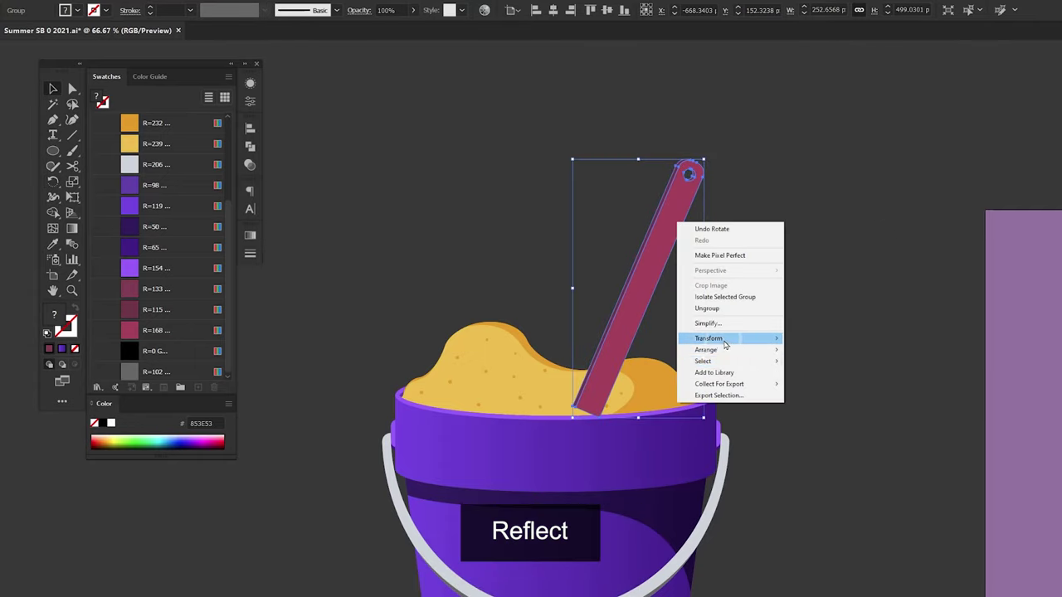
{"action": "left_click", "coordinate": [863, 379]}
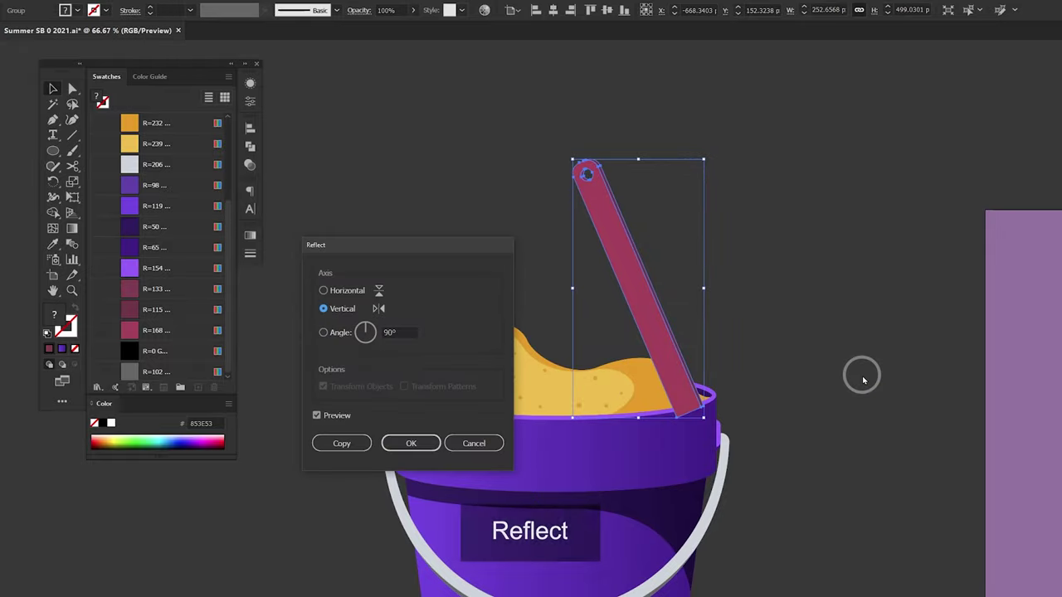
{"action": "left_click", "coordinate": [410, 443]}
{"action": "mouse_move", "coordinate": [644, 302]}
{"action": "left_mouse_down"}
{"action": "mouse_move", "coordinate": [550, 275]}
{"action": "mouse_move", "coordinate": [561, 282]}
{"action": "left_mouse_up"}
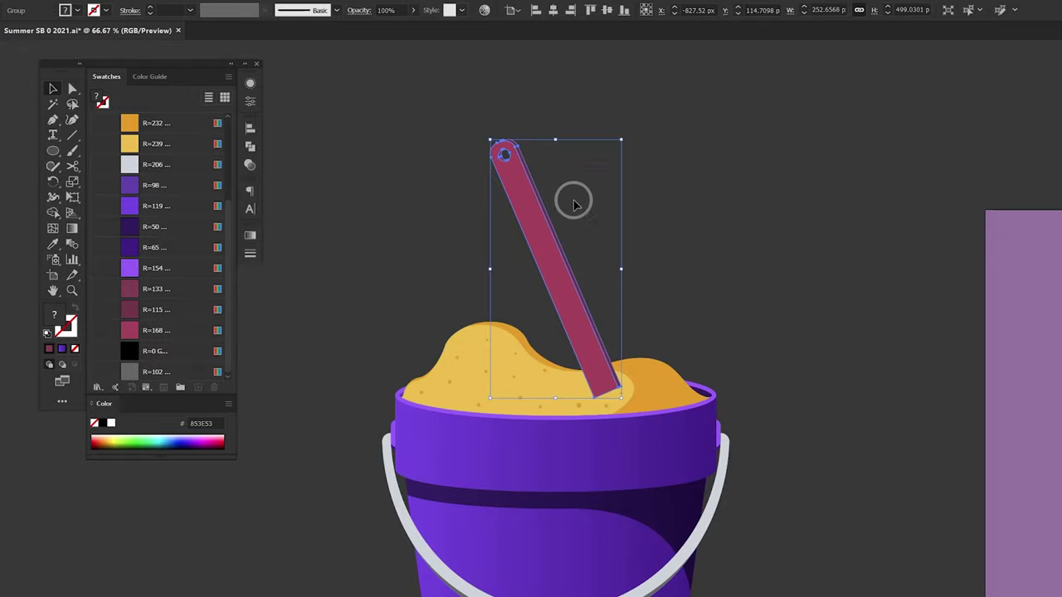
Tilt the stick to lean right, scale it shorter and plant it in the sand.
{"action": "key", "text": "r"}
{"action": "left_click_drag", "start_coordinate": [562, 152], "coordinate": [558, 150]}
{"action": "left_click", "coordinate": [596, 362]}
{"action": "left_click_drag", "start_coordinate": [556, 193], "coordinate": [683, 235]}
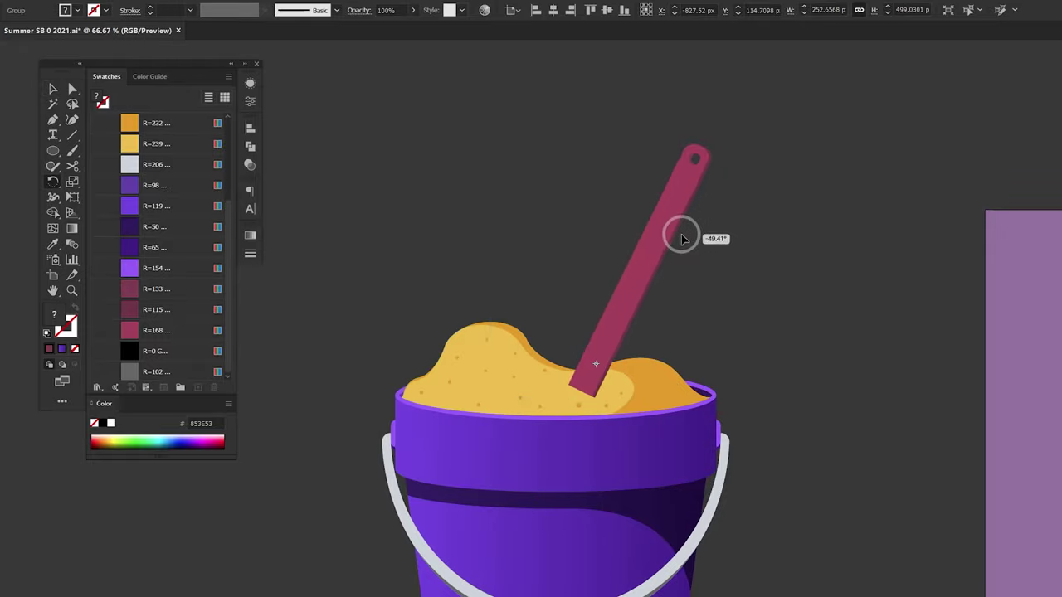
{"action": "key", "text": "v"}
{"action": "left_click_drag", "start_coordinate": [584, 150], "coordinate": [581, 161]}
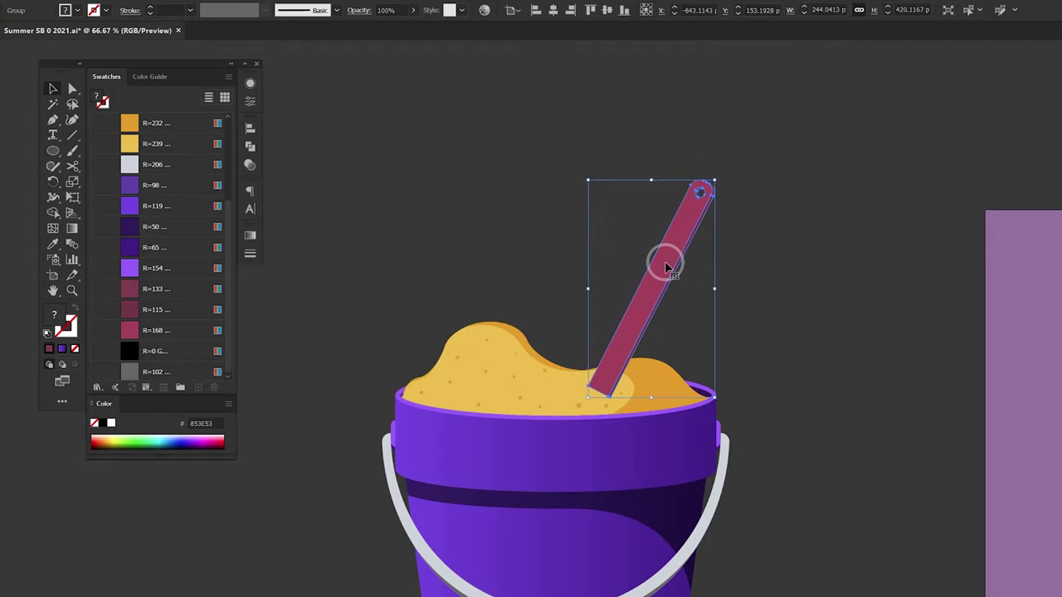
{"action": "left_click_drag", "start_coordinate": [667, 260], "coordinate": [684, 200]}
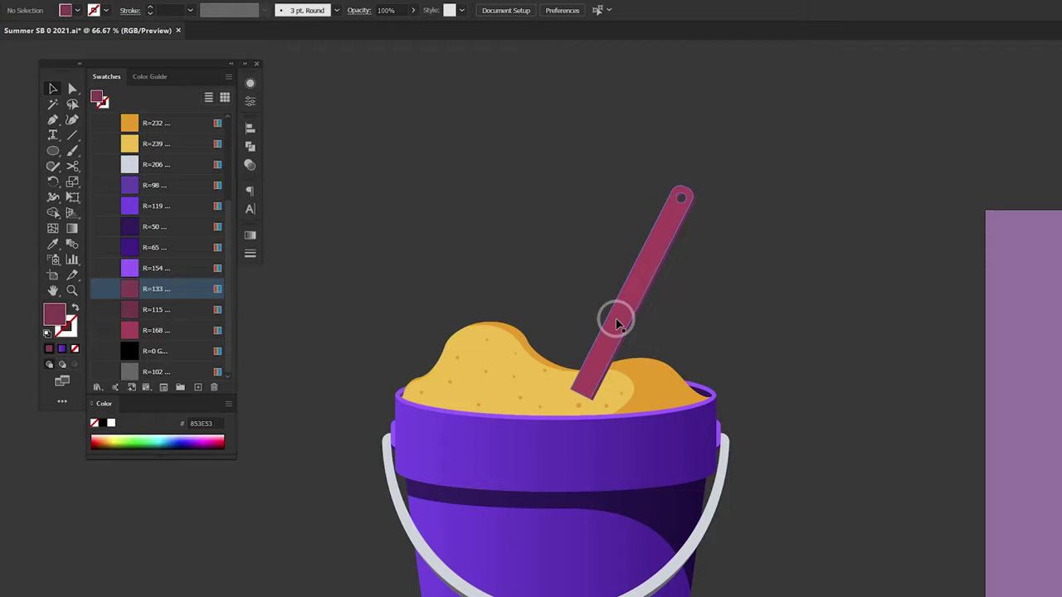
{"action": "left_click_drag", "start_coordinate": [617, 315], "coordinate": [627, 305]}
Draw an orange ellipse above the sand and make a yellow copy slightly lower.
{"action": "left_click", "coordinate": [811, 297]}
{"action": "key", "text": "ctrl+equal"}
{"action": "key", "text": "ctrl+equal"}
{"action": "key", "text": "ctrl+equal"}
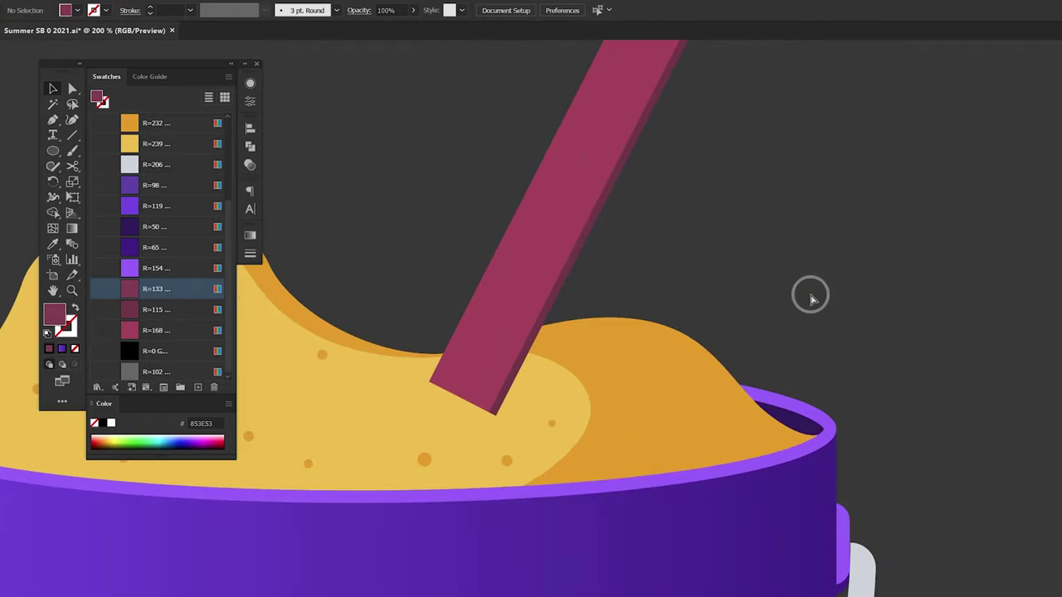
{"action": "left_click_drag", "start_coordinate": [484, 344], "coordinate": [669, 289]}
{"action": "left_click_drag", "start_coordinate": [604, 223], "coordinate": [621, 256]}
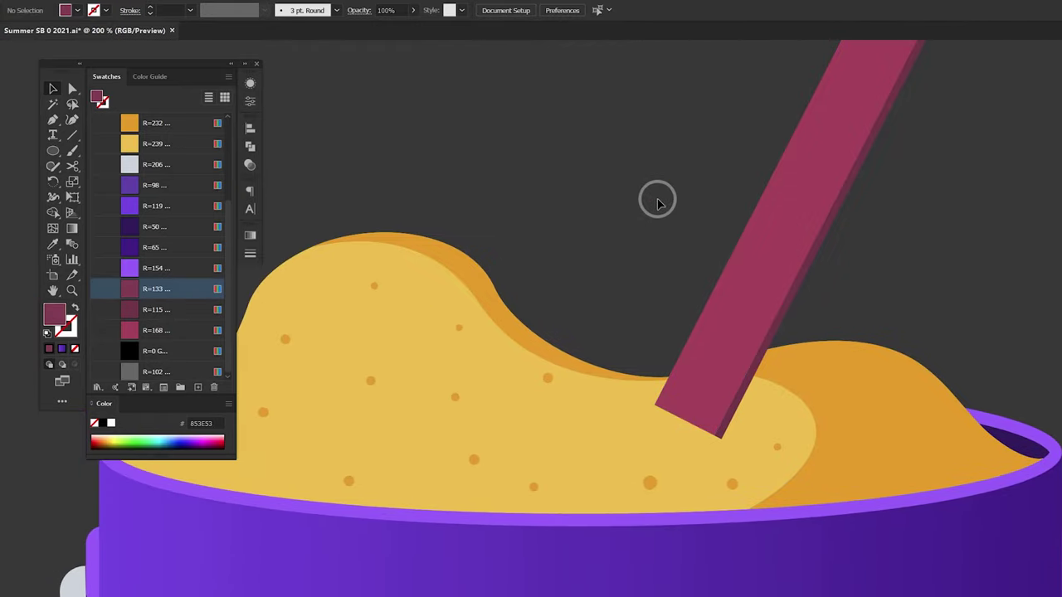
{"action": "left_click_drag", "start_coordinate": [538, 171], "coordinate": [668, 214]}
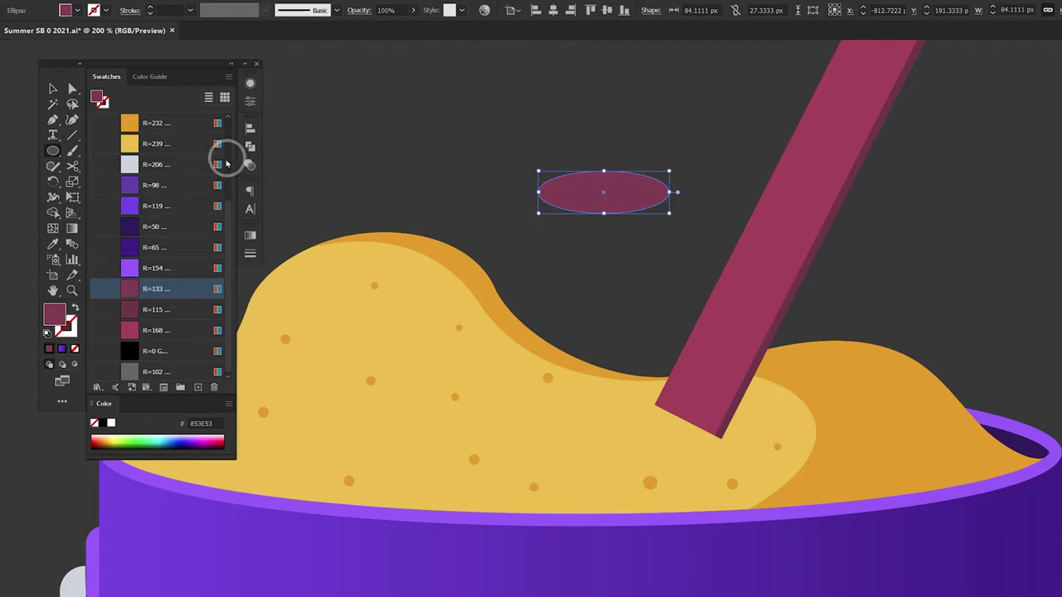
{"action": "left_click", "coordinate": [170, 125]}
{"action": "key", "text": "v"}
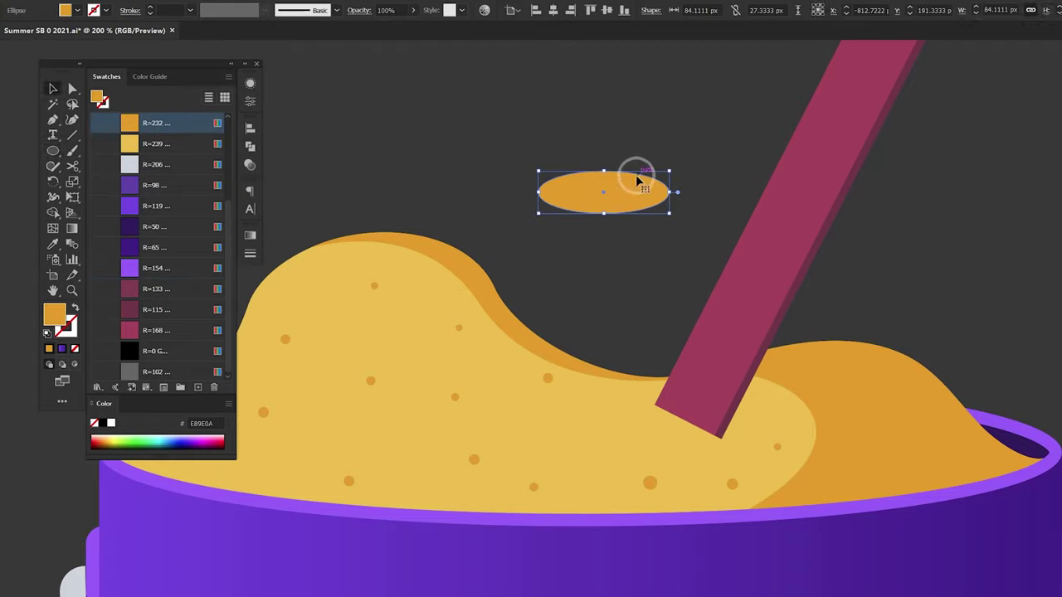
{"action": "mouse_move", "coordinate": [636, 192]}
{"action": "left_mouse_down"}
{"action": "mouse_move", "coordinate": [628, 220]}
{"action": "mouse_move", "coordinate": [653, 222]}
{"action": "mouse_move", "coordinate": [617, 212]}
{"action": "mouse_move", "coordinate": [664, 192]}
{"action": "left_mouse_up"}
{"action": "left_click", "coordinate": [190, 147]}
Move both ellipses to the stick's base, tilt them to its angle and send the orange one back.
{"action": "left_click", "coordinate": [643, 182]}
{"action": "left_click", "coordinate": [564, 204], "text": "shift"}
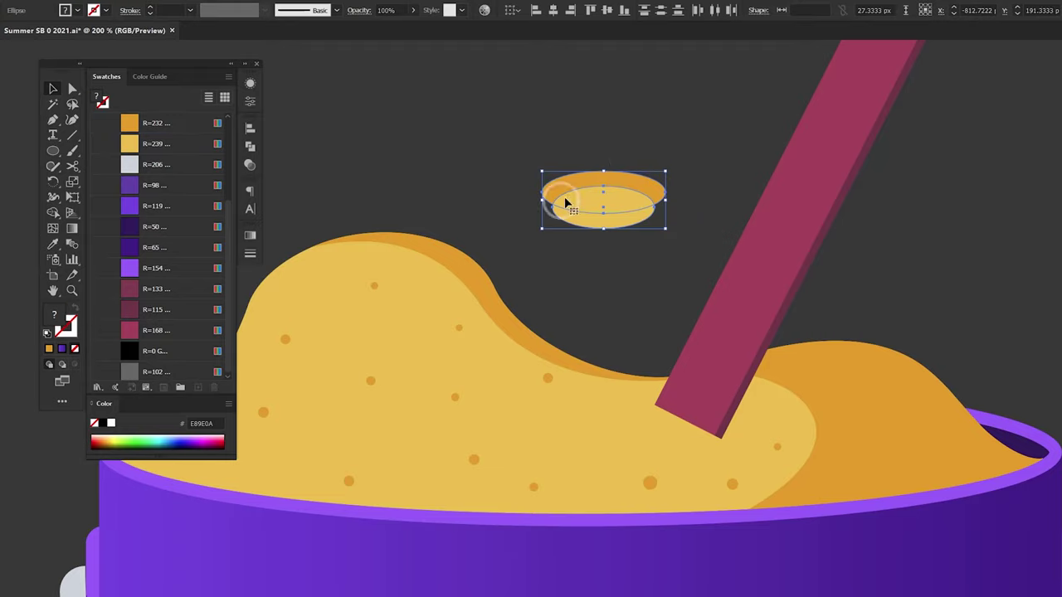
{"action": "left_click_drag", "start_coordinate": [623, 206], "coordinate": [714, 433]}
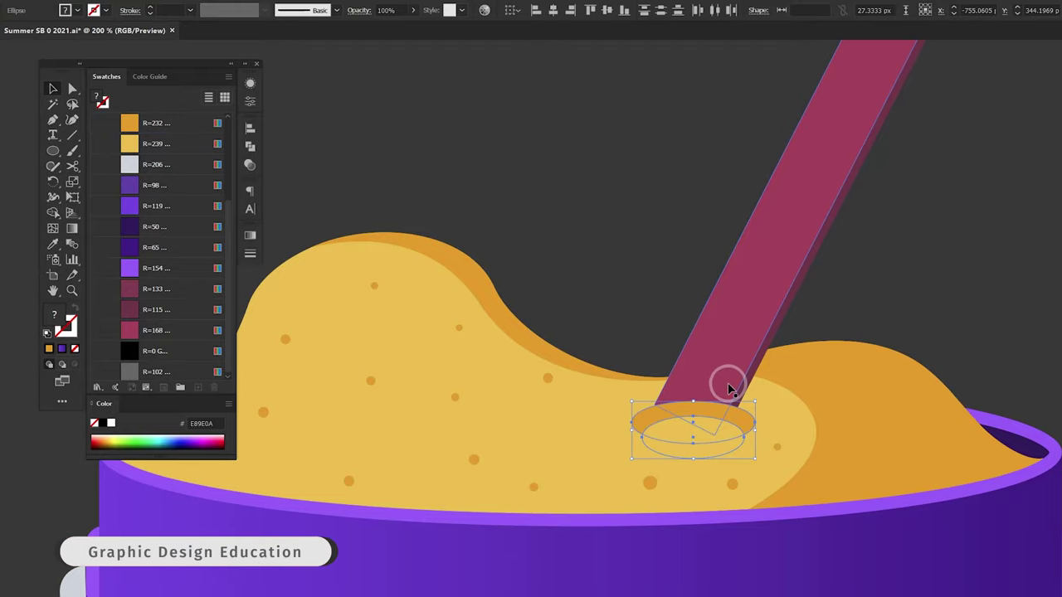
{"action": "key", "text": "r"}
{"action": "left_click_drag", "start_coordinate": [727, 382], "coordinate": [764, 371]}
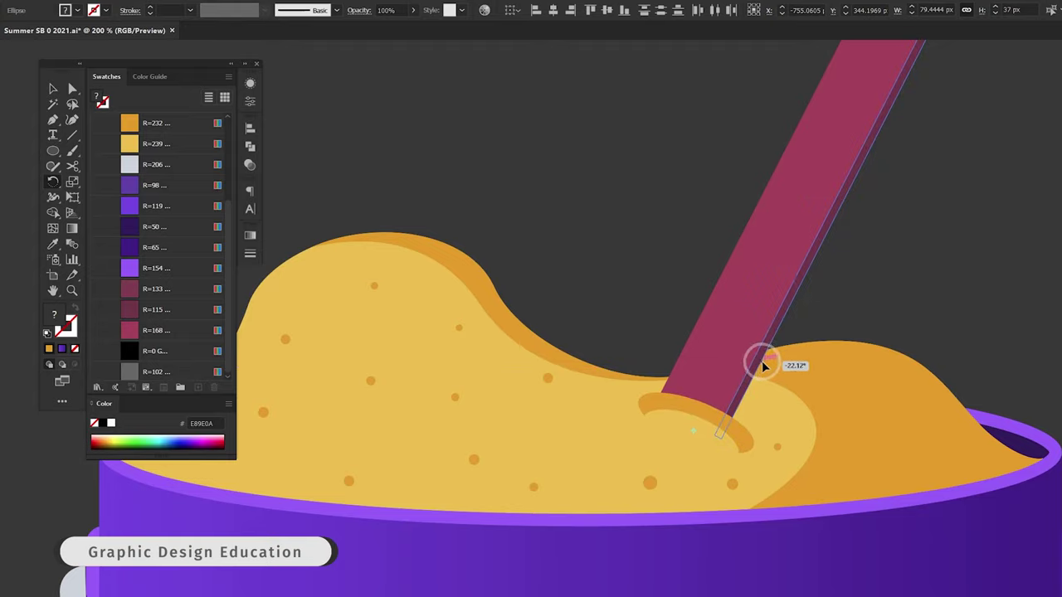
{"action": "key", "text": "v"}
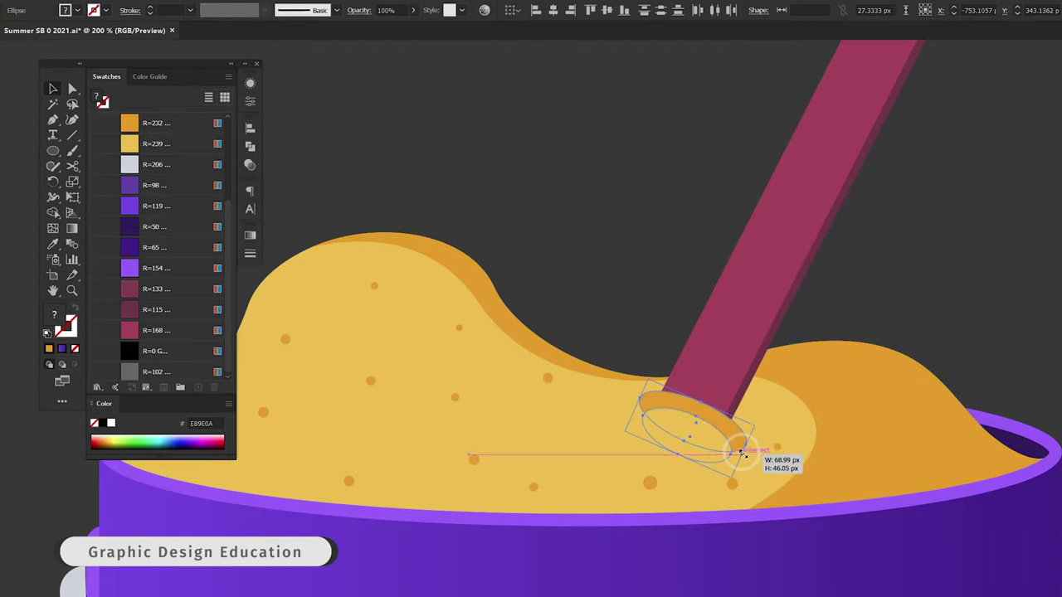
{"action": "left_click_drag", "start_coordinate": [737, 448], "coordinate": [703, 434]}
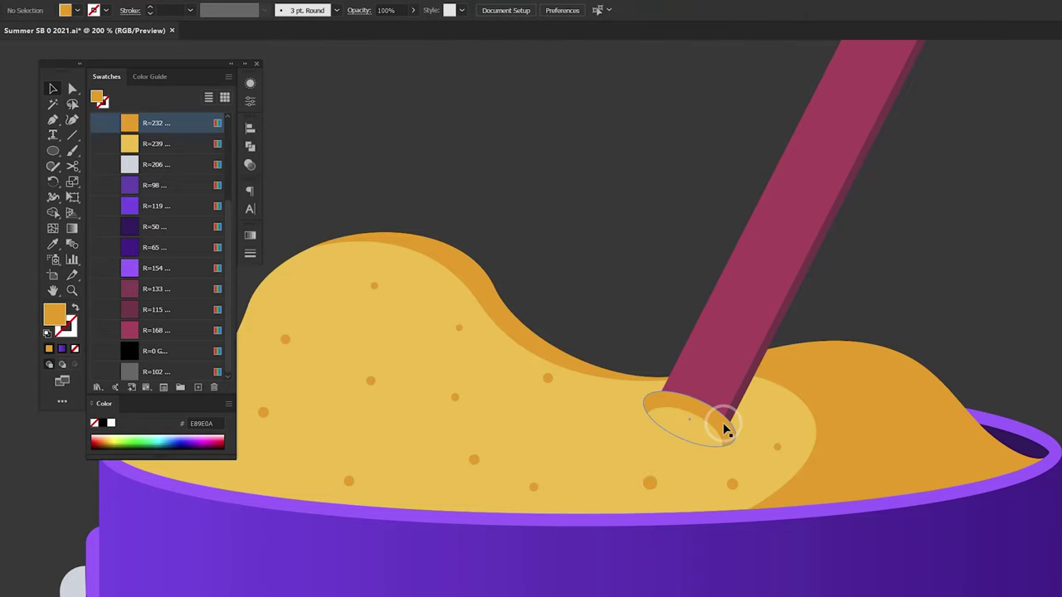
{"action": "key", "text": "ctrl+bracketleft"}
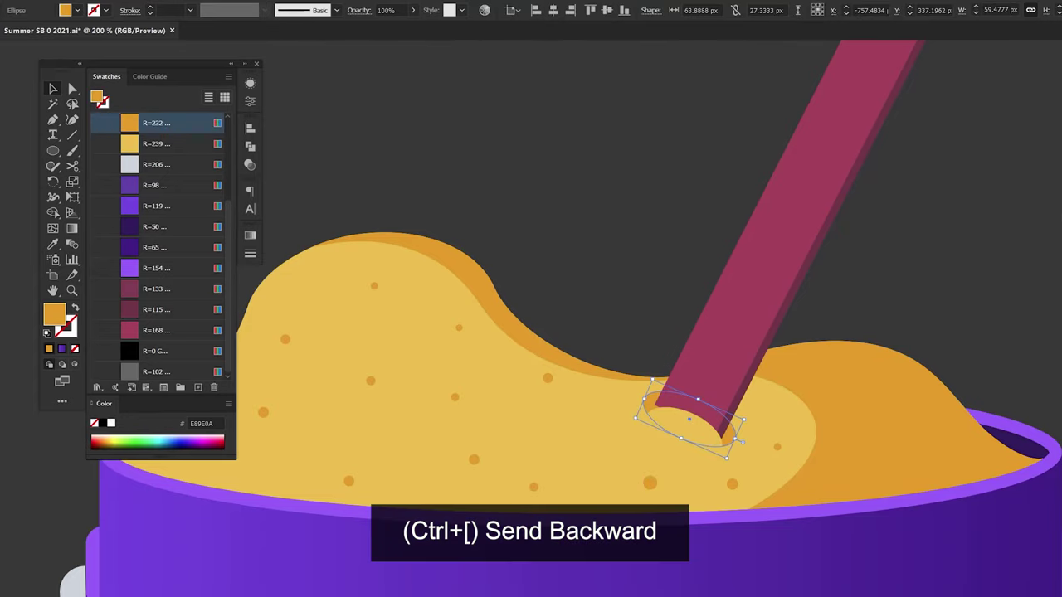
Reshape and nudge the orange and yellow ellipses until they wrap the stick's base.
{"action": "left_click", "coordinate": [676, 419], "text": "shift"}
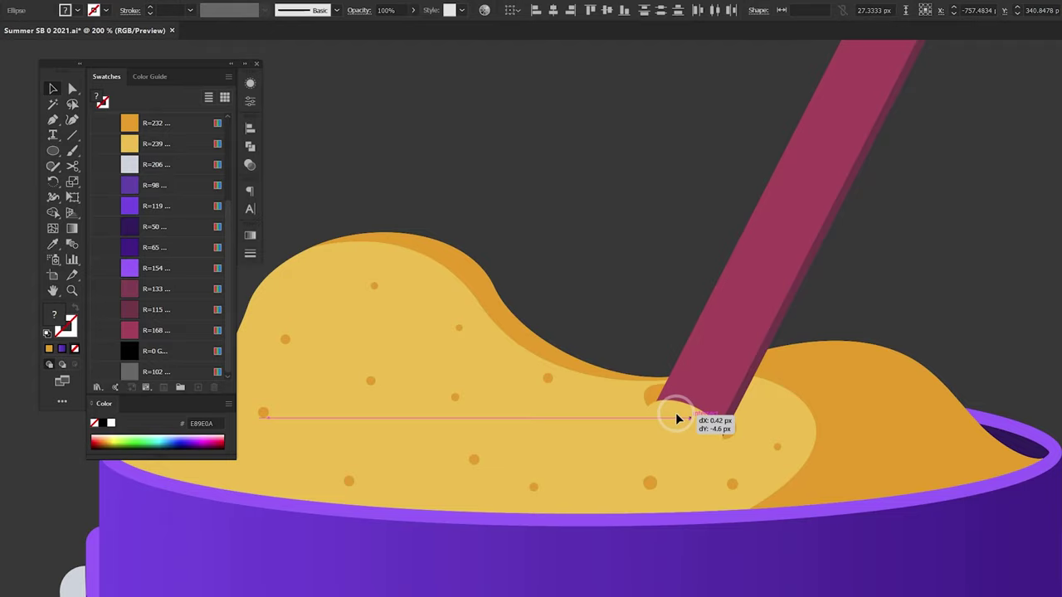
{"action": "left_click_drag", "start_coordinate": [677, 419], "coordinate": [677, 416]}
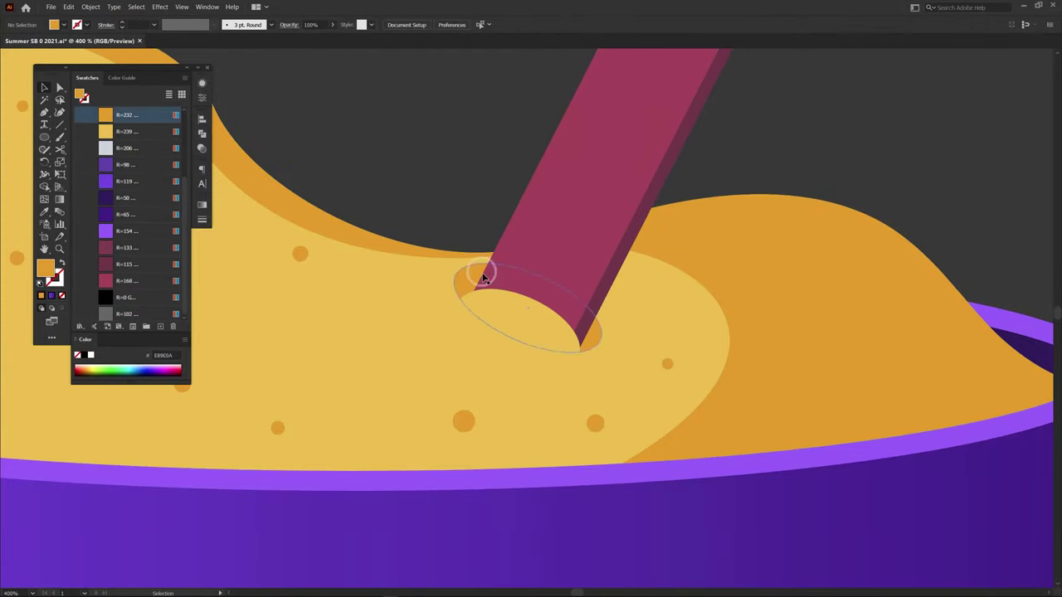
{"action": "mouse_move", "coordinate": [483, 278]}
{"action": "left_mouse_down"}
{"action": "mouse_move", "coordinate": [535, 284]}
{"action": "mouse_move", "coordinate": [493, 308]}
{"action": "mouse_move", "coordinate": [455, 294]}
{"action": "left_mouse_up"}
{"action": "left_click", "coordinate": [452, 283], "text": "shift"}
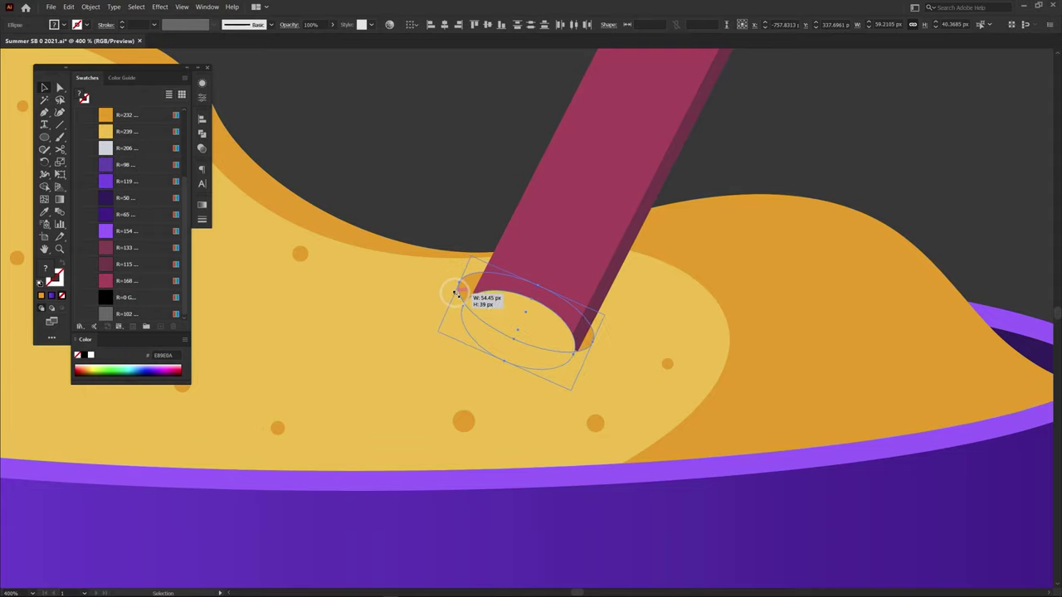
{"action": "left_click_drag", "start_coordinate": [534, 330], "coordinate": [537, 323]}
{"action": "left_click", "coordinate": [526, 343]}
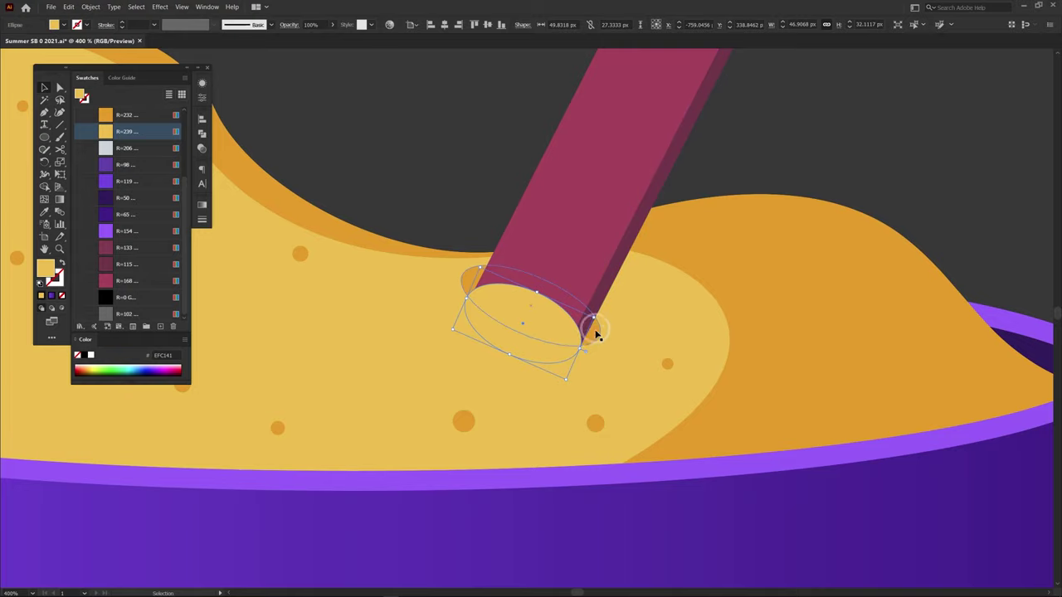
{"action": "left_click", "coordinate": [596, 336], "text": "shift"}
{"action": "left_click_drag", "start_coordinate": [553, 326], "coordinate": [553, 323]}
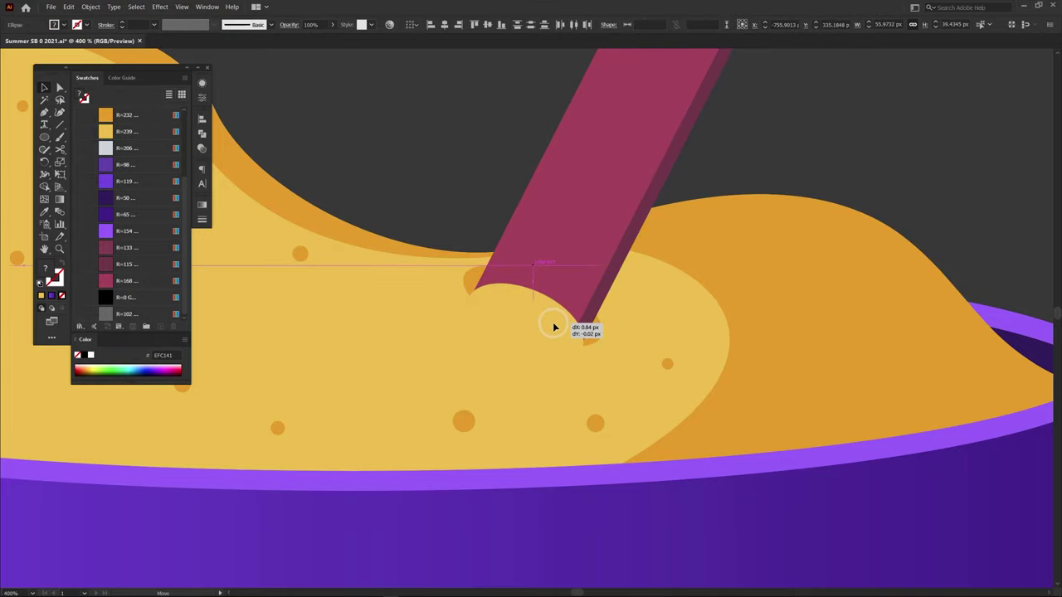
{"action": "left_click", "coordinate": [342, 276]}
{"action": "scroll", "coordinate": [505, 88], "scroll_direction": "down", "scroll_amount": 3}
{"action": "scroll", "coordinate": [505, 88], "scroll_direction": "down", "scroll_amount": 3}
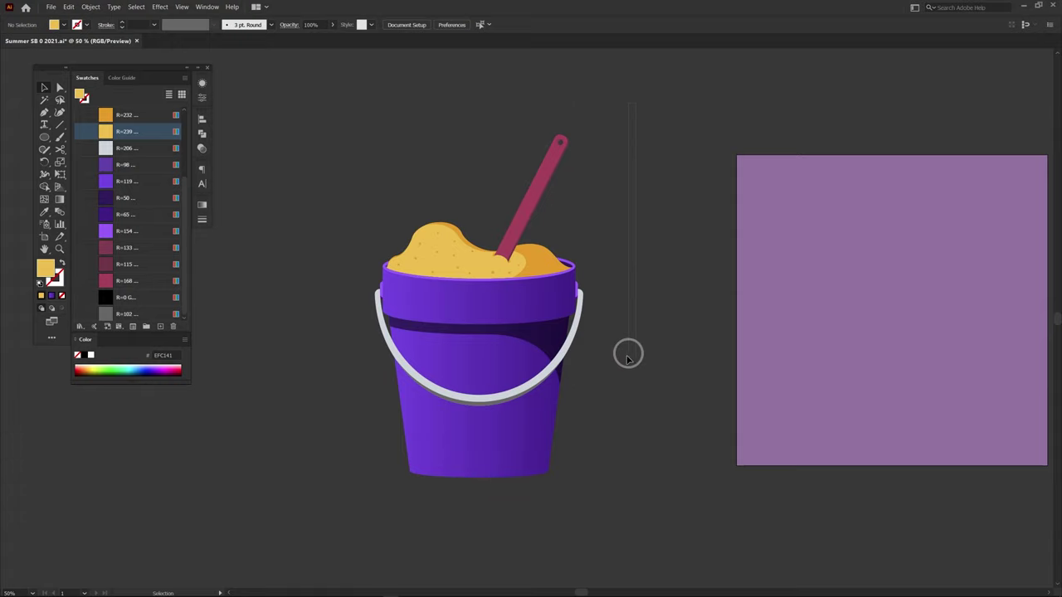
Group all bucket parts, scale the group down, and align it horizontally and vertically centred on the artboard.
{"action": "left_click_drag", "start_coordinate": [628, 356], "coordinate": [327, 500]}
{"action": "right_click", "coordinate": [482, 327]}
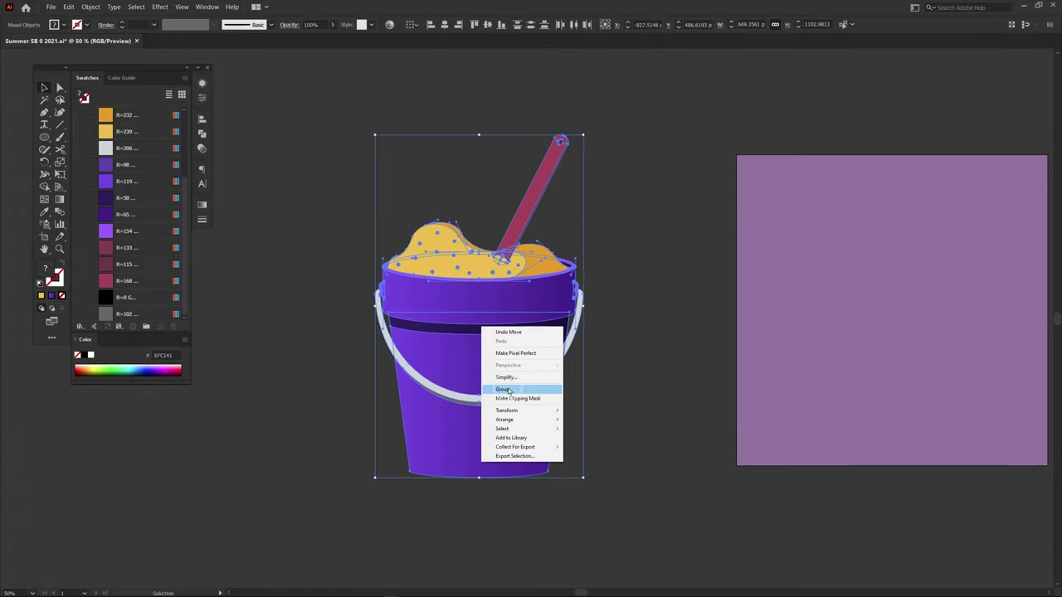
{"action": "left_click", "coordinate": [508, 390]}
{"action": "left_click_drag", "start_coordinate": [477, 136], "coordinate": [467, 225]}
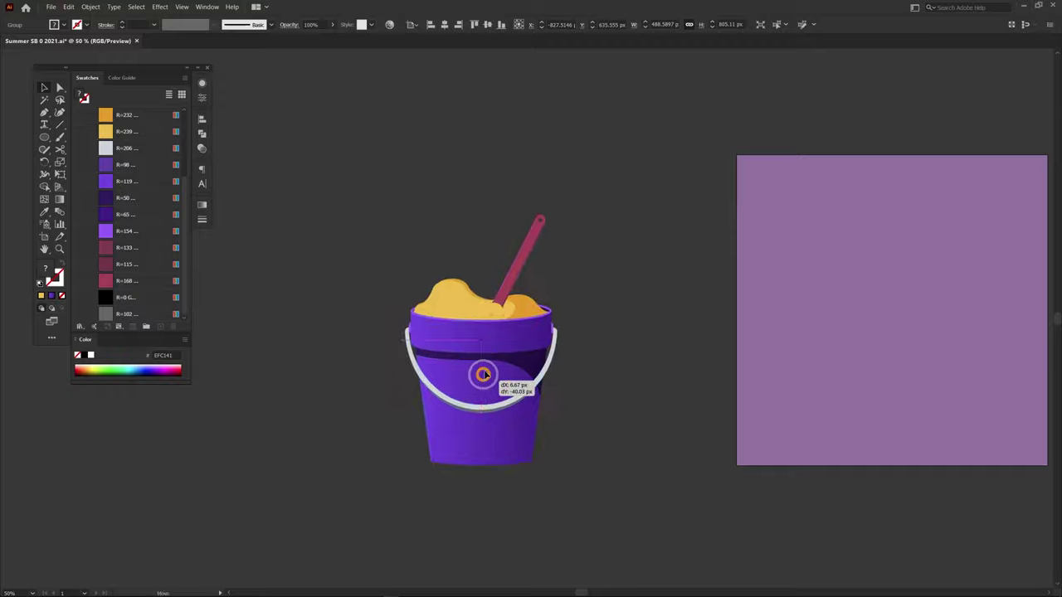
{"action": "mouse_move", "coordinate": [481, 374]}
{"action": "left_mouse_down"}
{"action": "mouse_move", "coordinate": [819, 337]}
{"action": "mouse_move", "coordinate": [400, 336]}
{"action": "left_mouse_up"}
{"action": "left_click", "coordinate": [444, 23]}
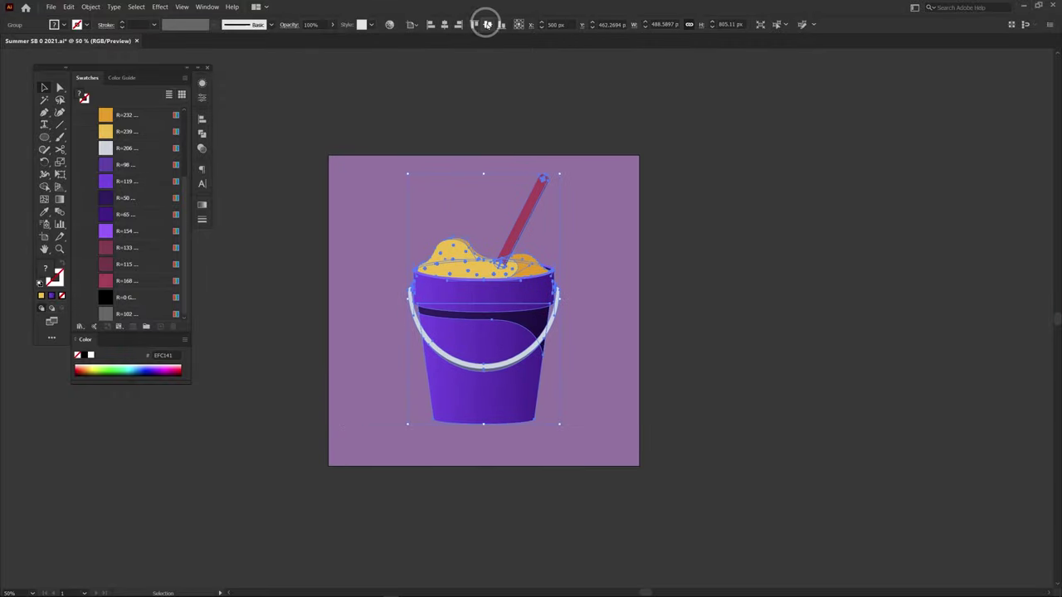
{"action": "left_click", "coordinate": [487, 24]}
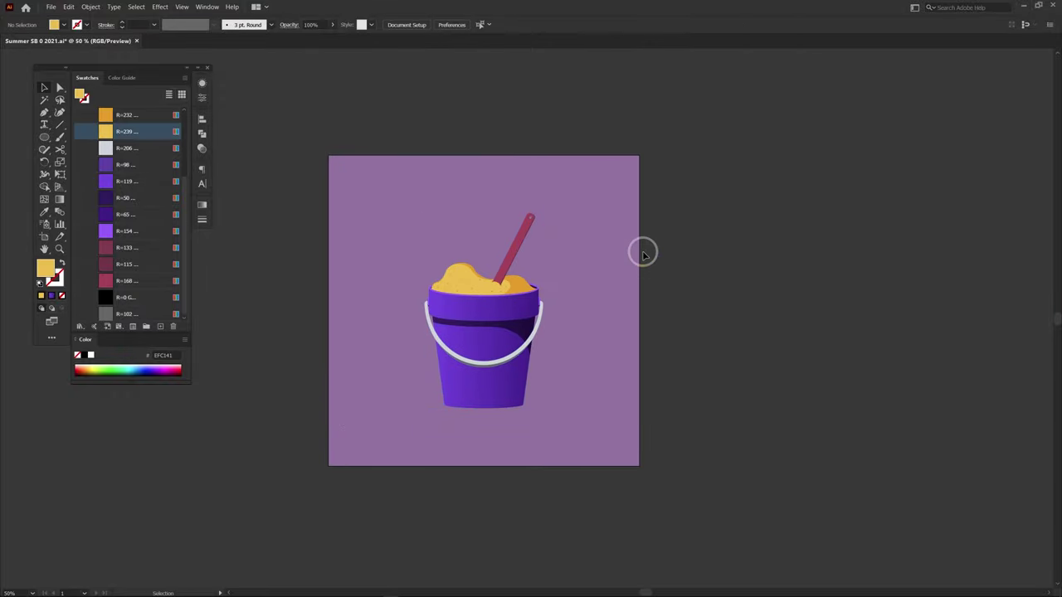